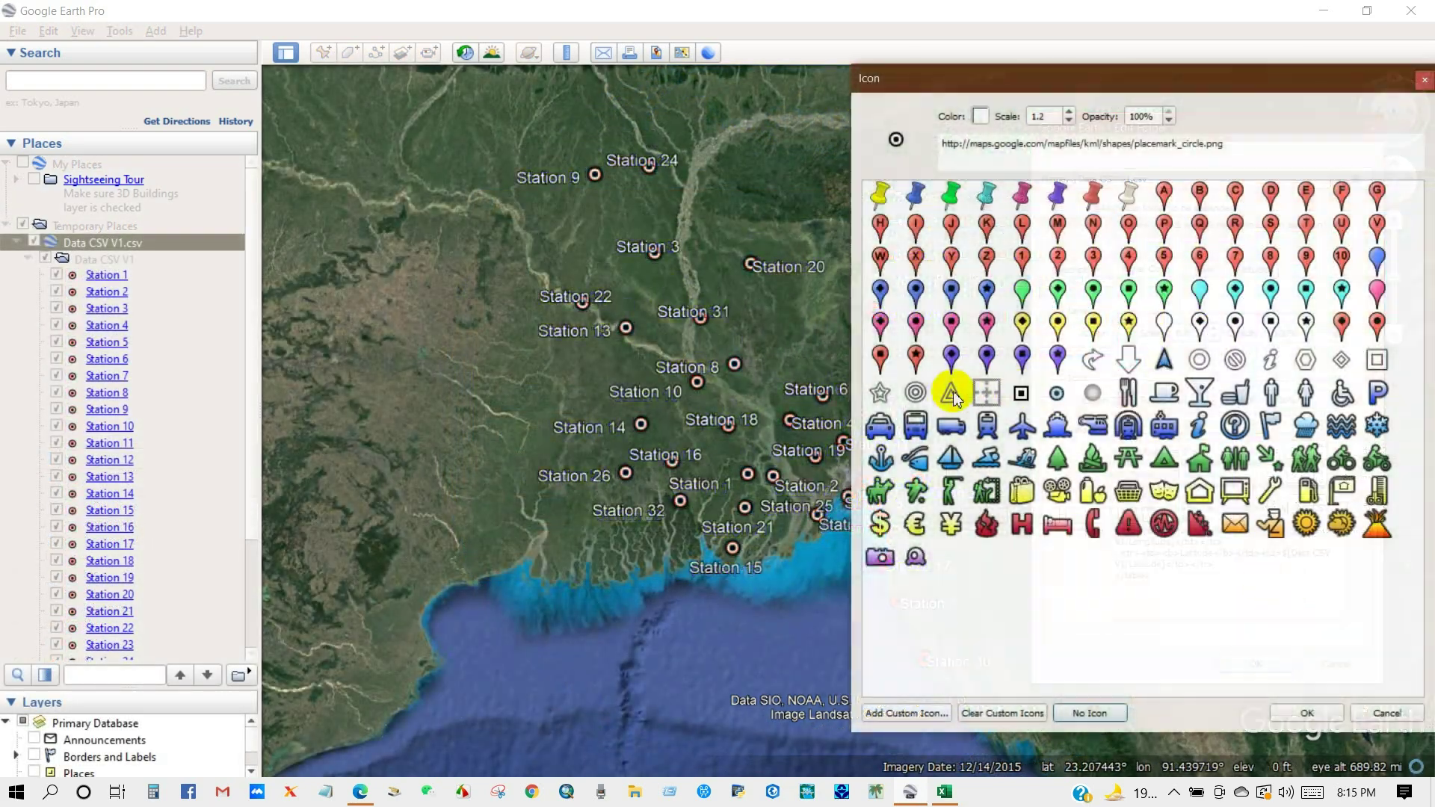
{"action": "left_click", "coordinate": [950, 393]}
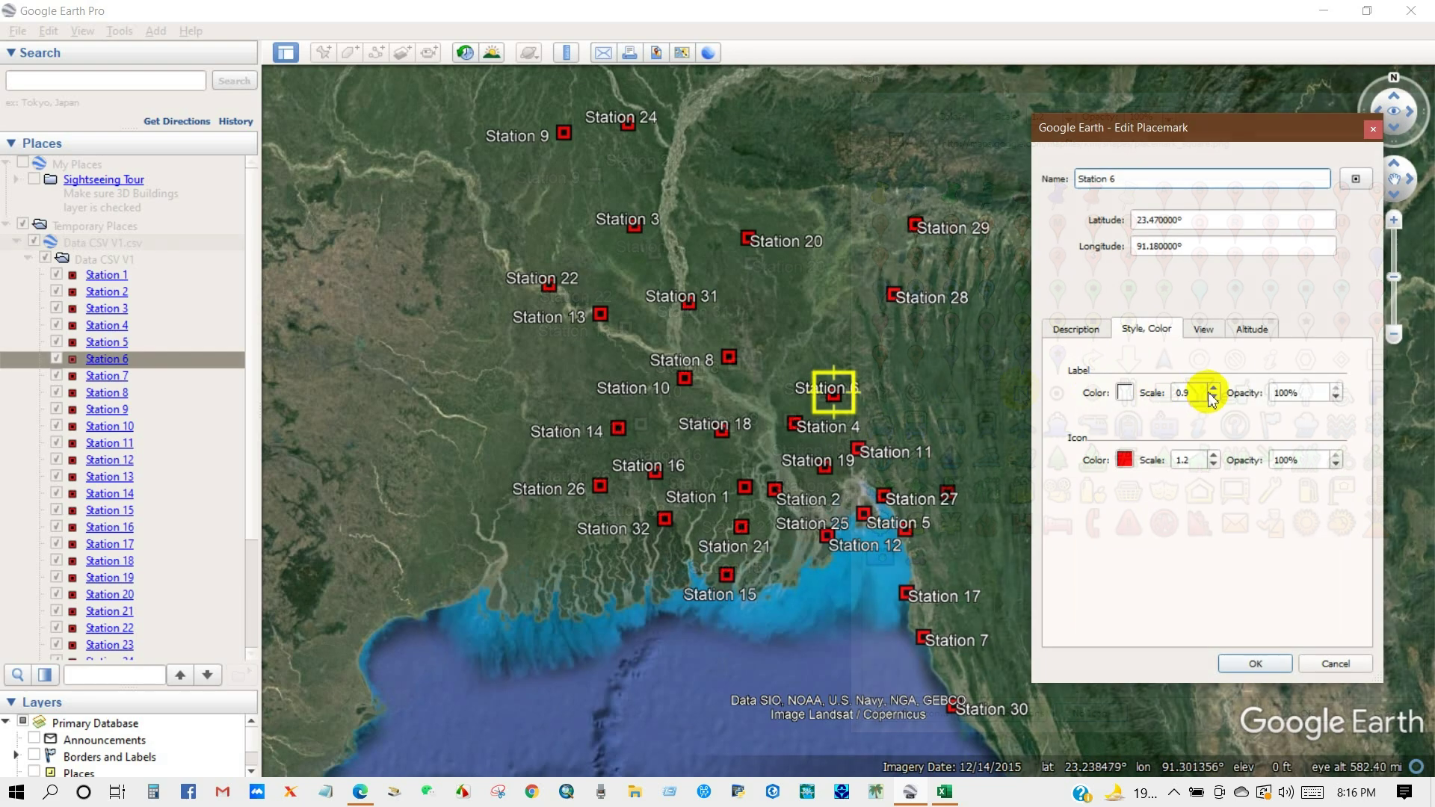
{"action": "double_click", "coordinate": [1192, 392]}
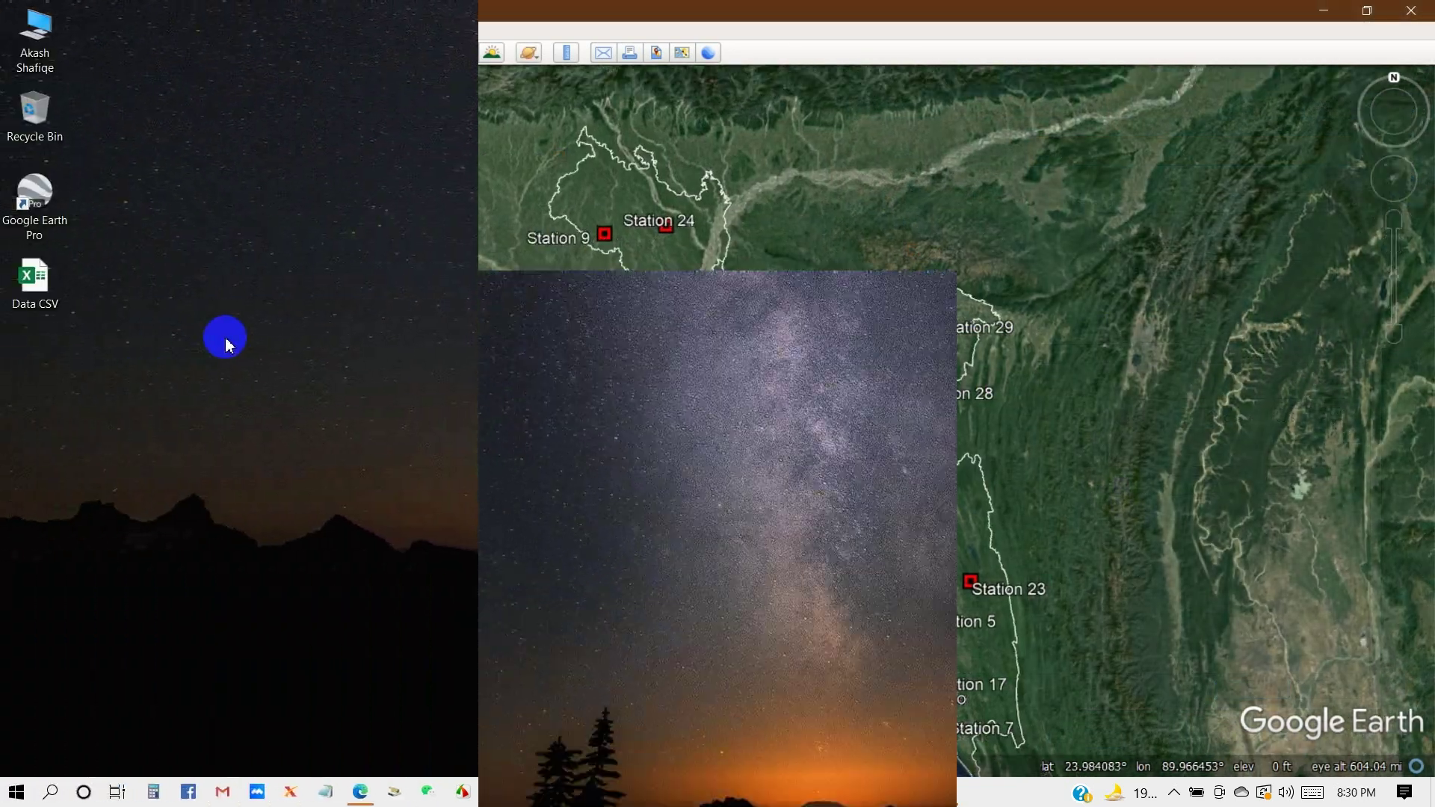
- Open the Data CSV workbook from the desktop and review its Station Name, Longitude and Latitude columns
{"action": "double_click", "coordinate": [35, 281]}
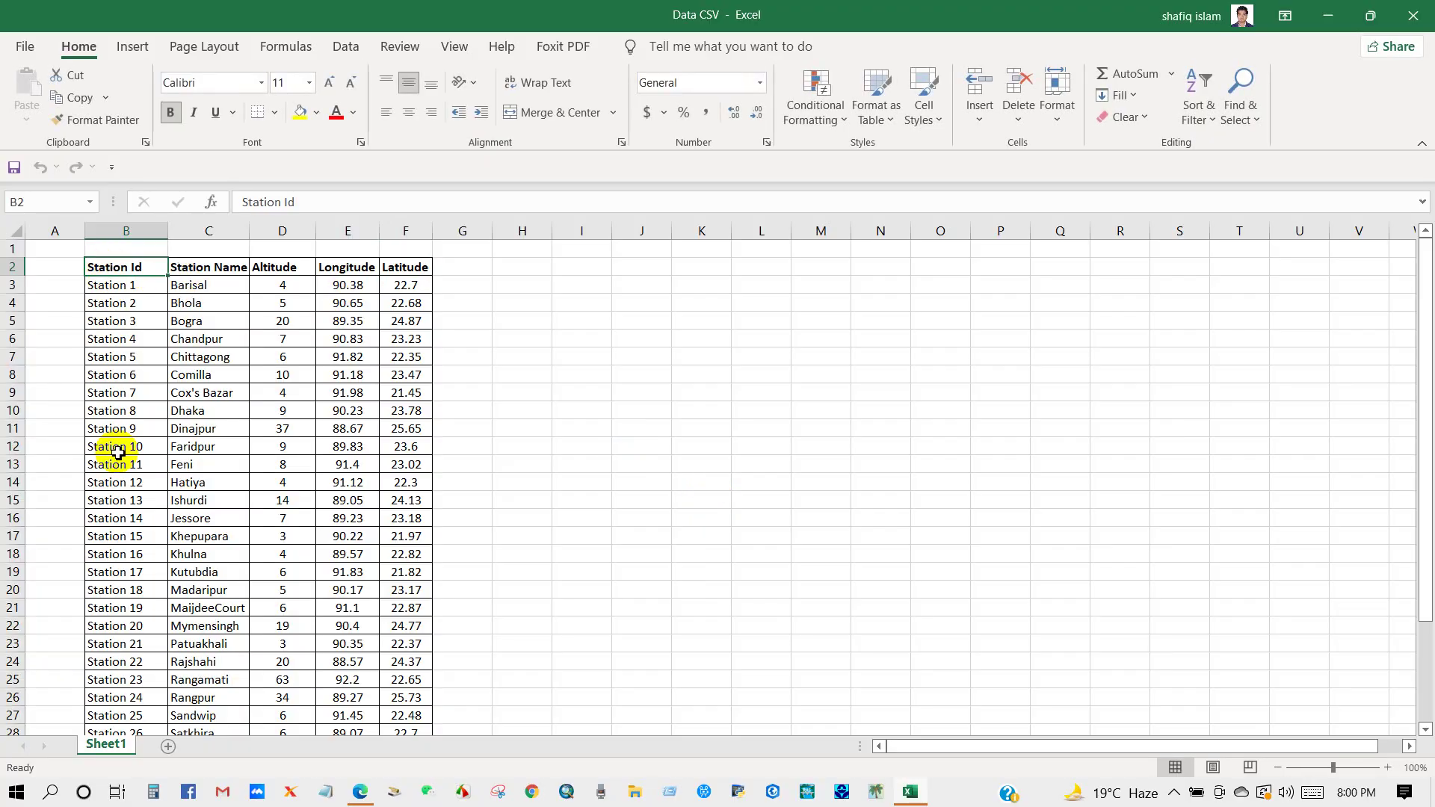
{"action": "left_click", "coordinate": [192, 274]}
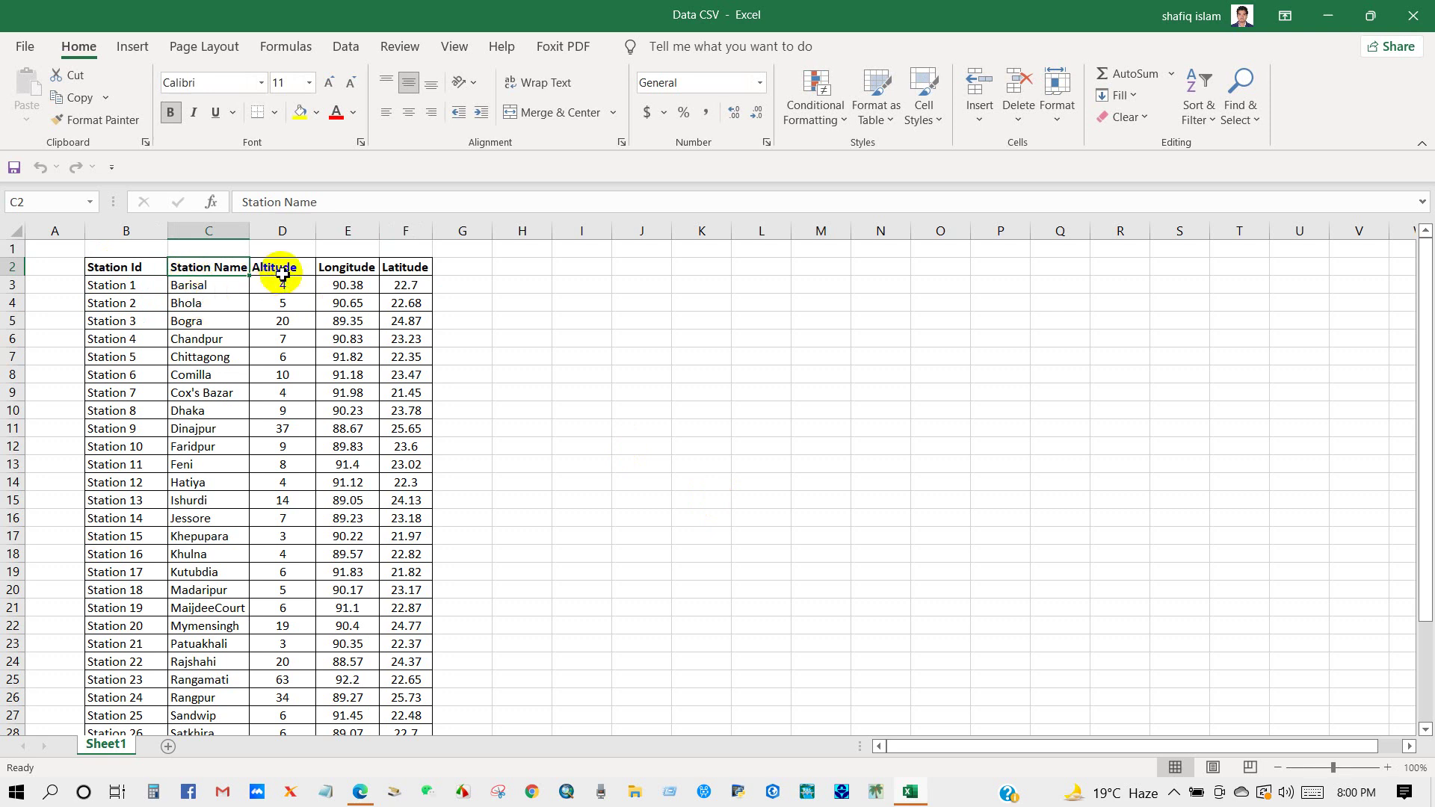
{"action": "left_click", "coordinate": [328, 267]}
{"action": "left_click_drag", "start_coordinate": [328, 267], "coordinate": [407, 278]}
{"action": "left_click", "coordinate": [460, 358]}
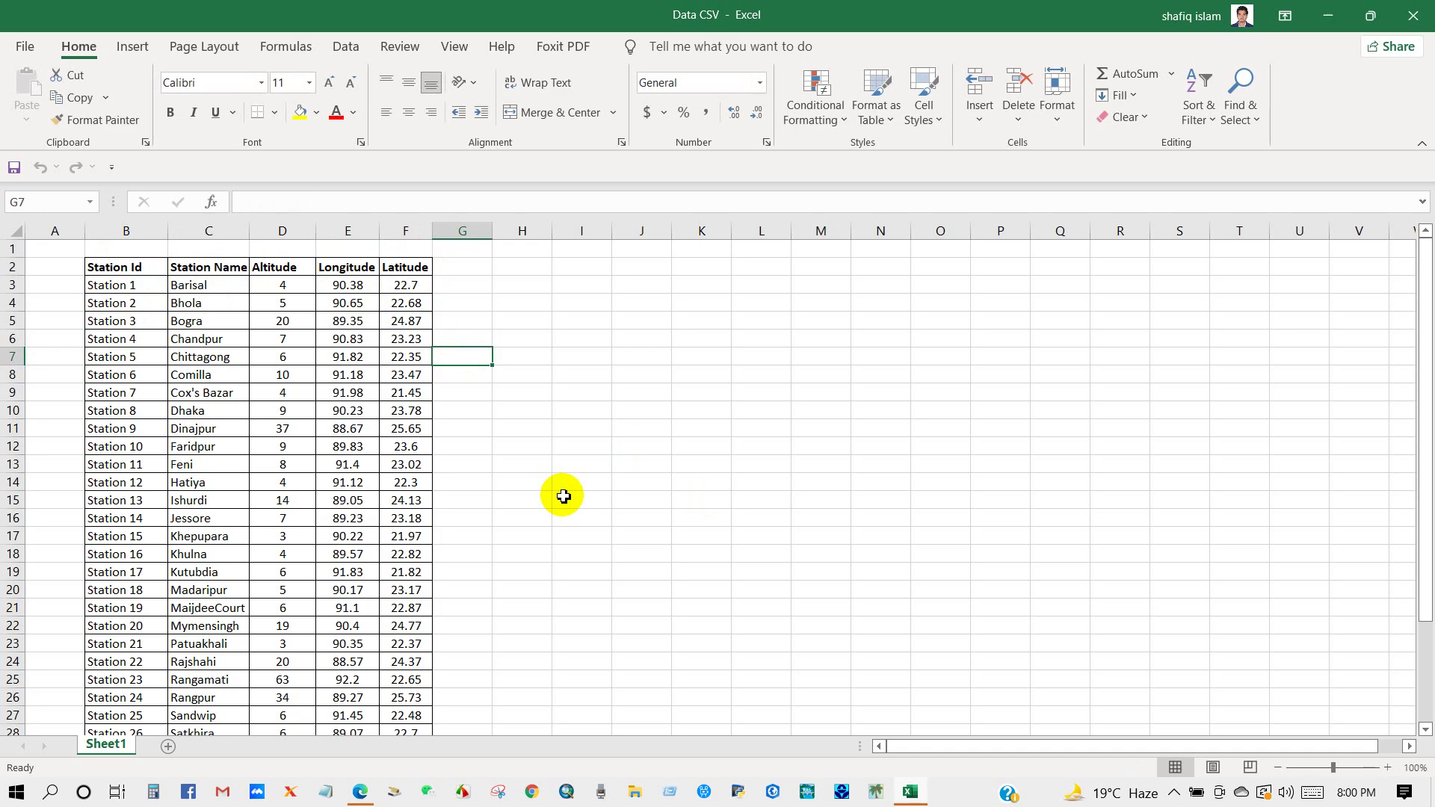
- Save a copy of the workbook to the desktop as Data CSV V1 in CSV (Comma delimited) format, keeping that format
{"action": "left_click", "coordinate": [24, 46]}
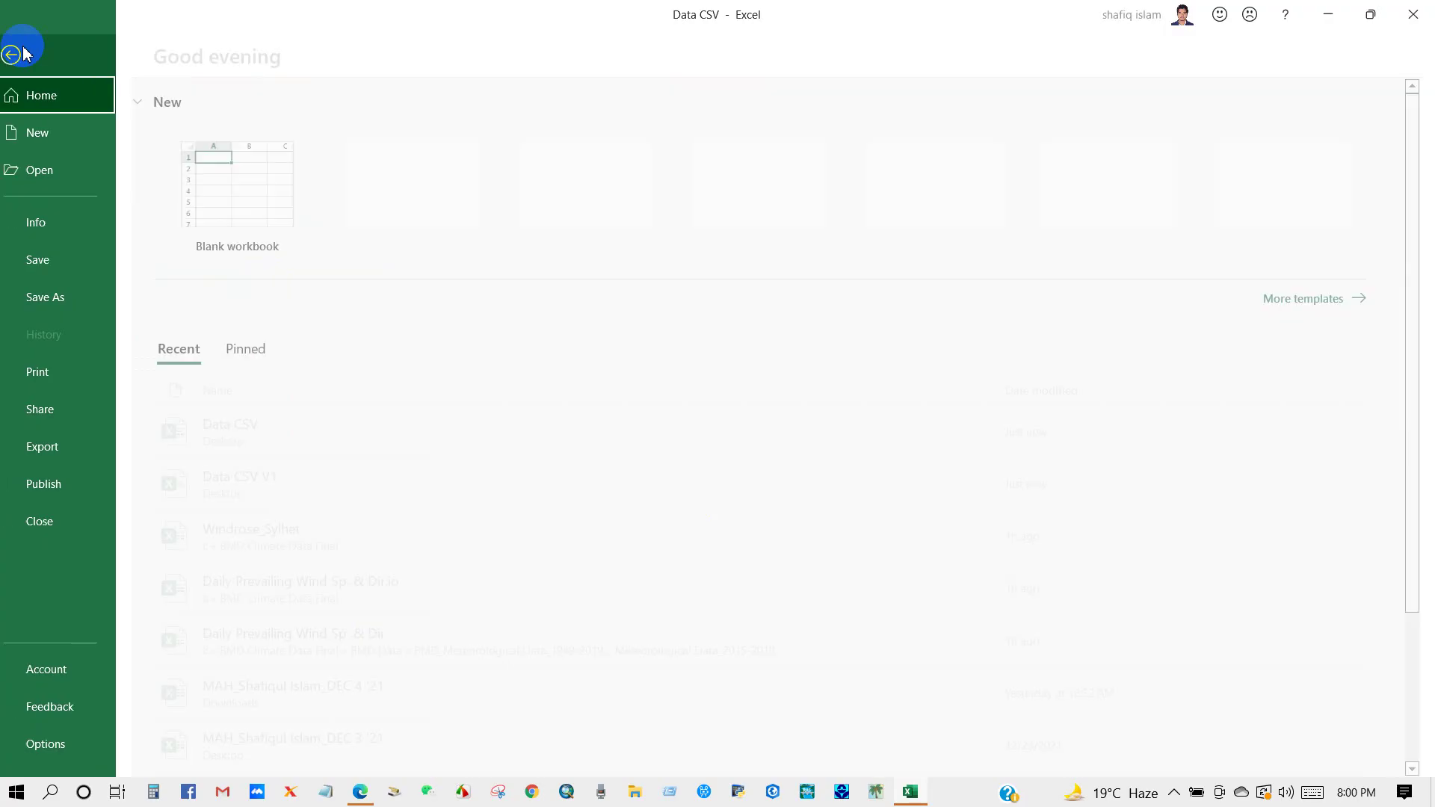
{"action": "left_click", "coordinate": [61, 308]}
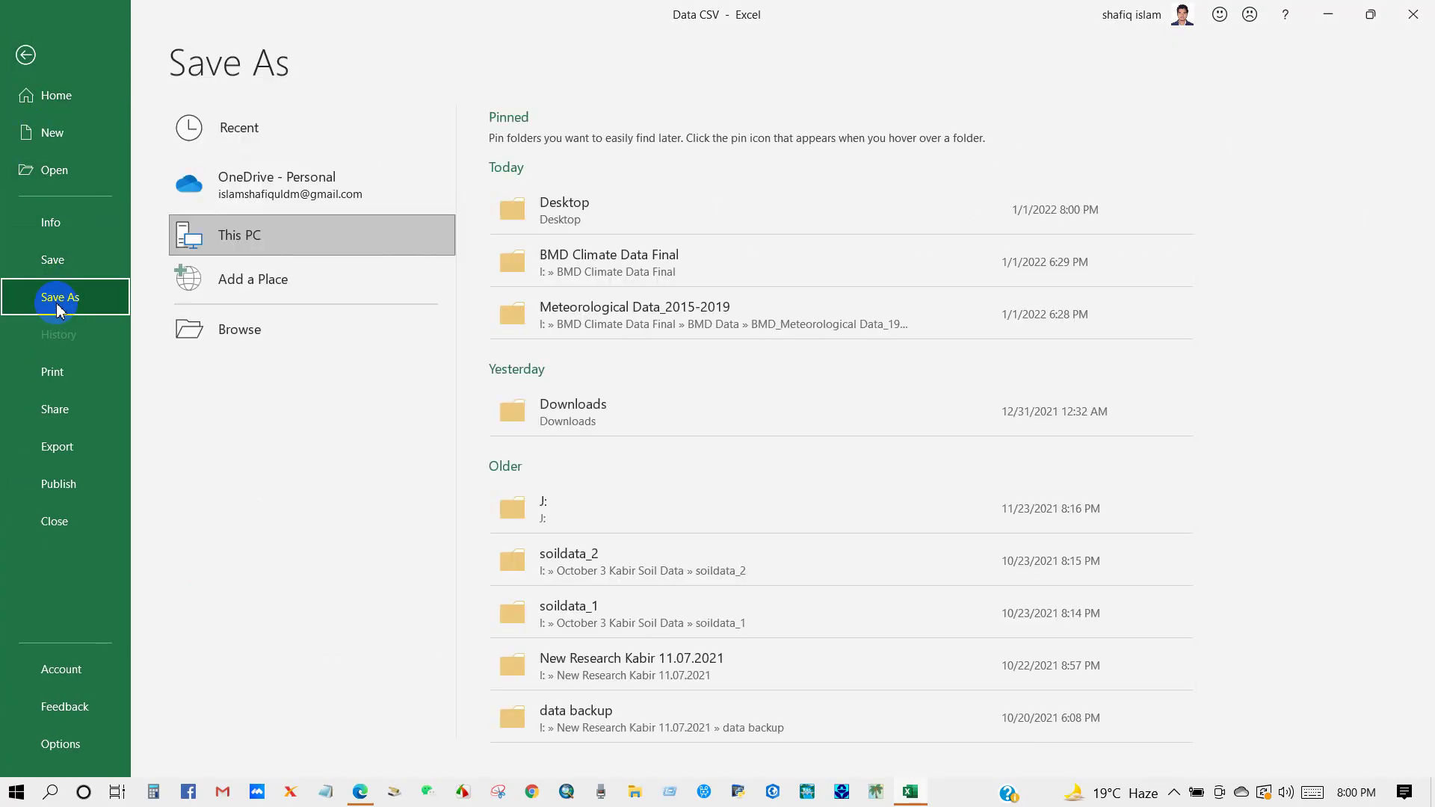
{"action": "left_click", "coordinate": [239, 329]}
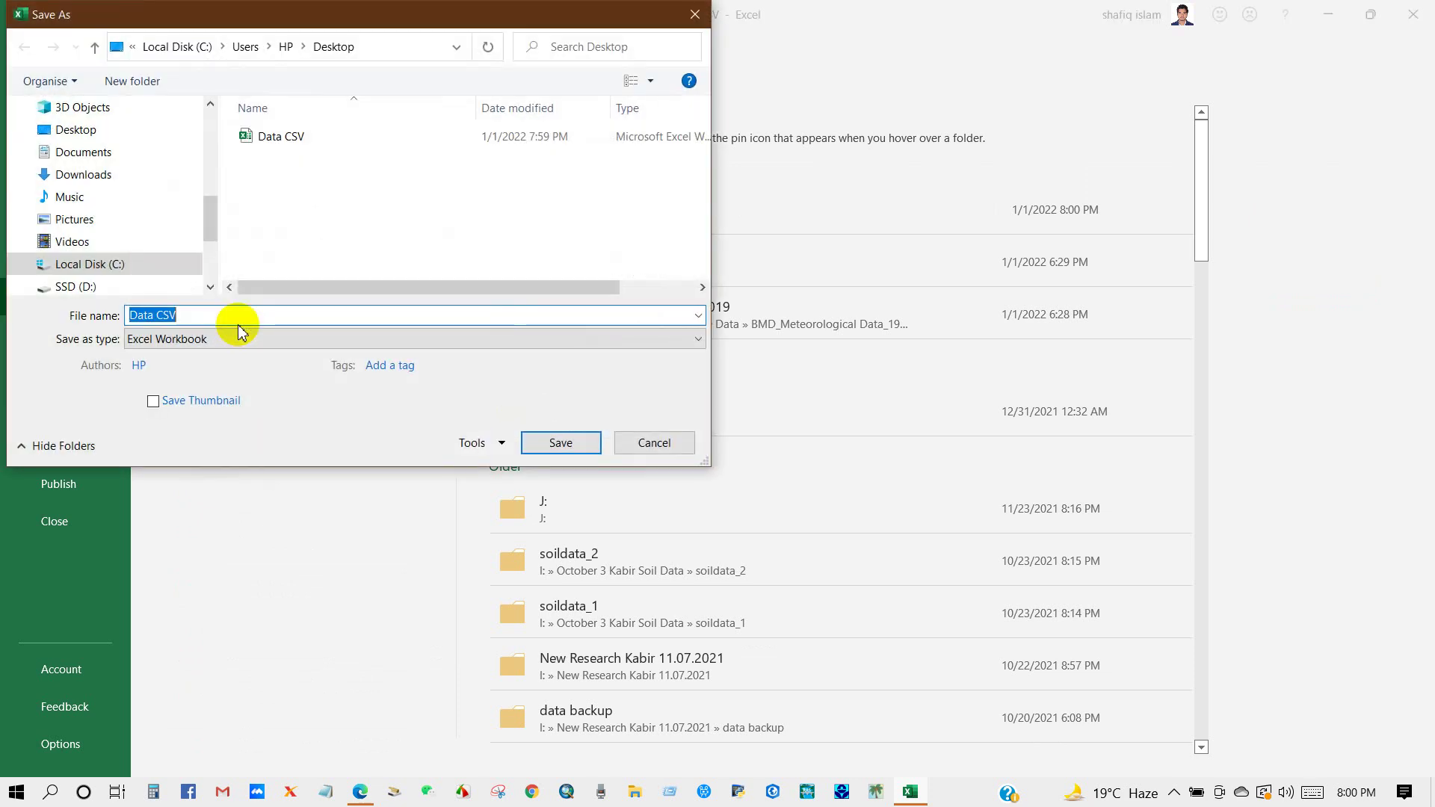
{"action": "left_click", "coordinate": [77, 128]}
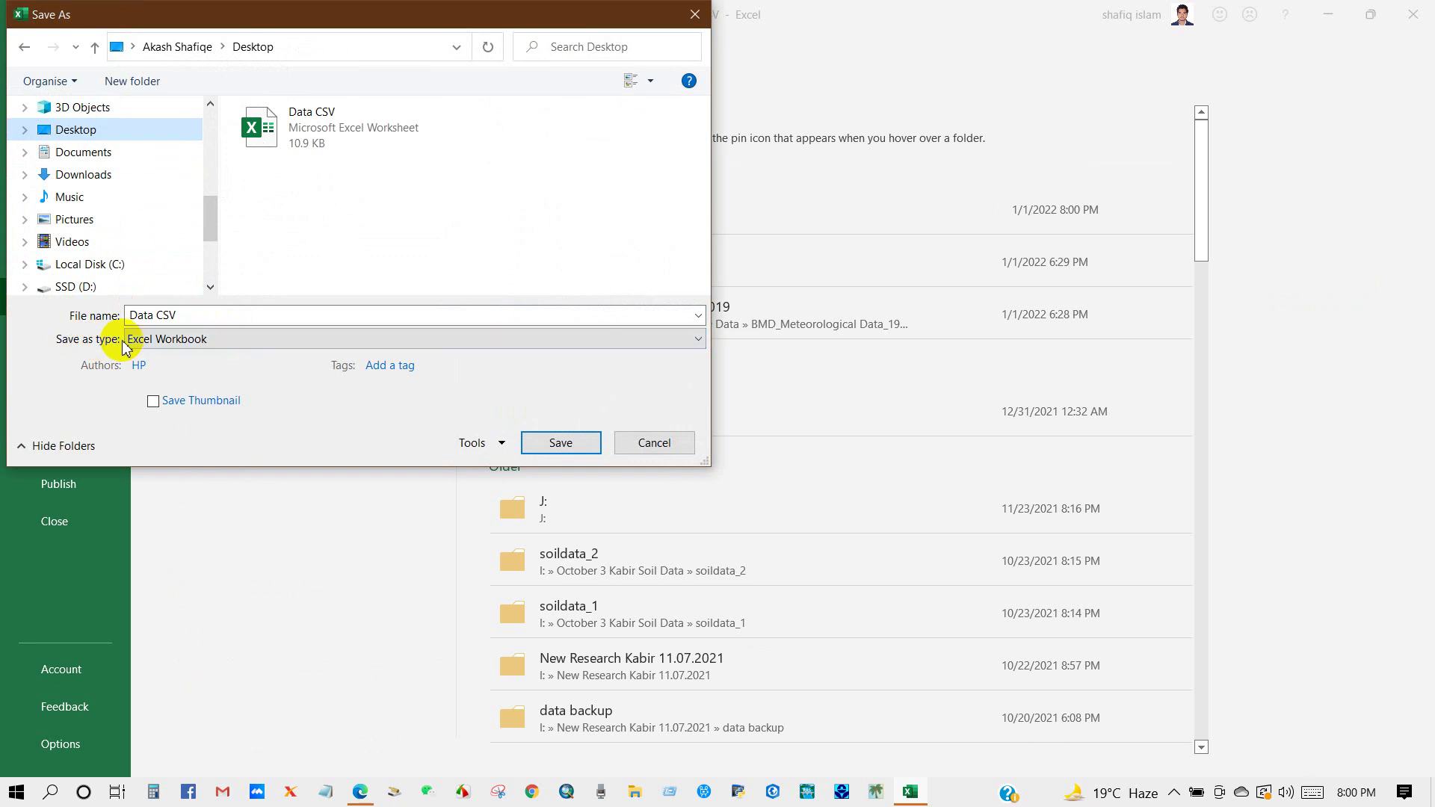
{"action": "left_click", "coordinate": [166, 340]}
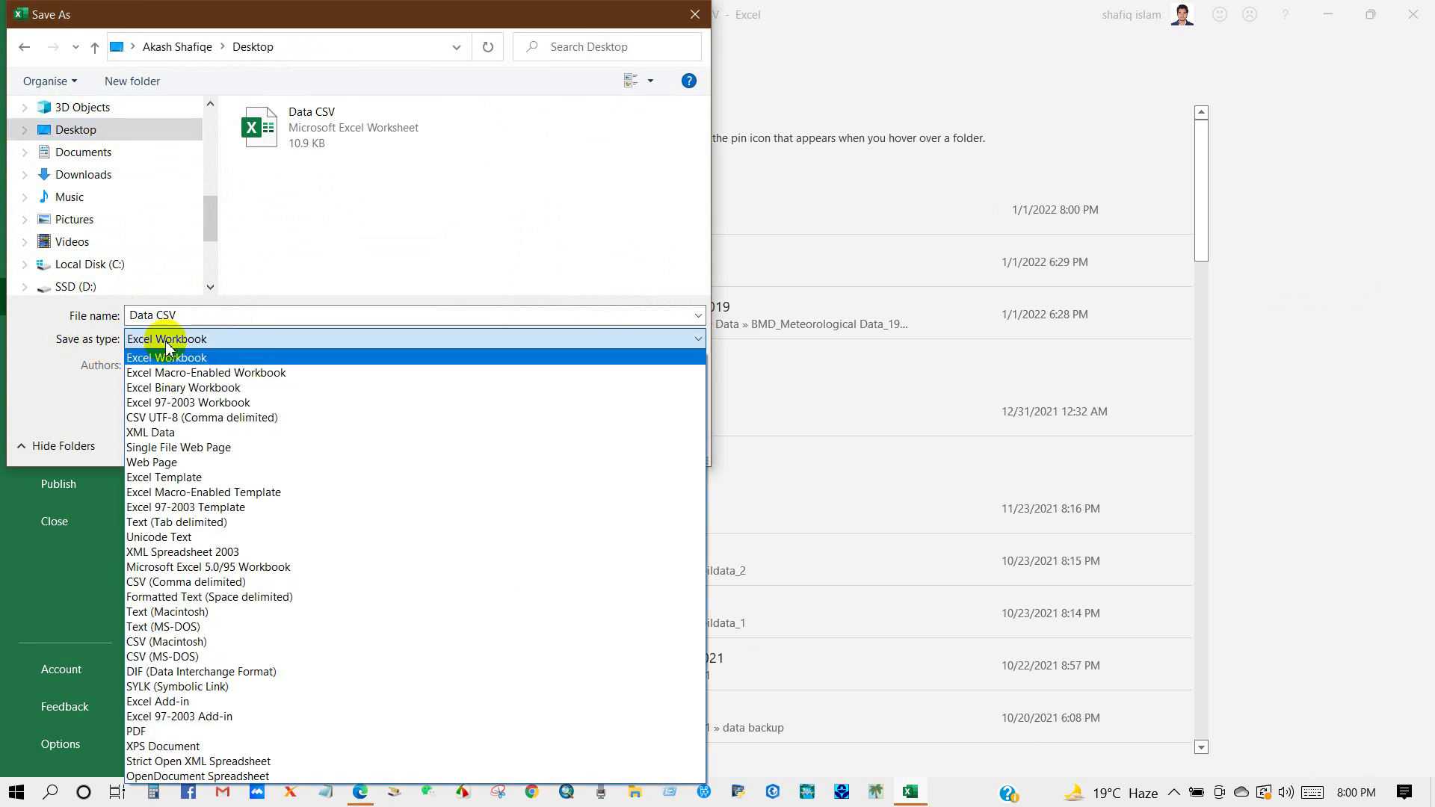
{"action": "left_click", "coordinate": [176, 583]}
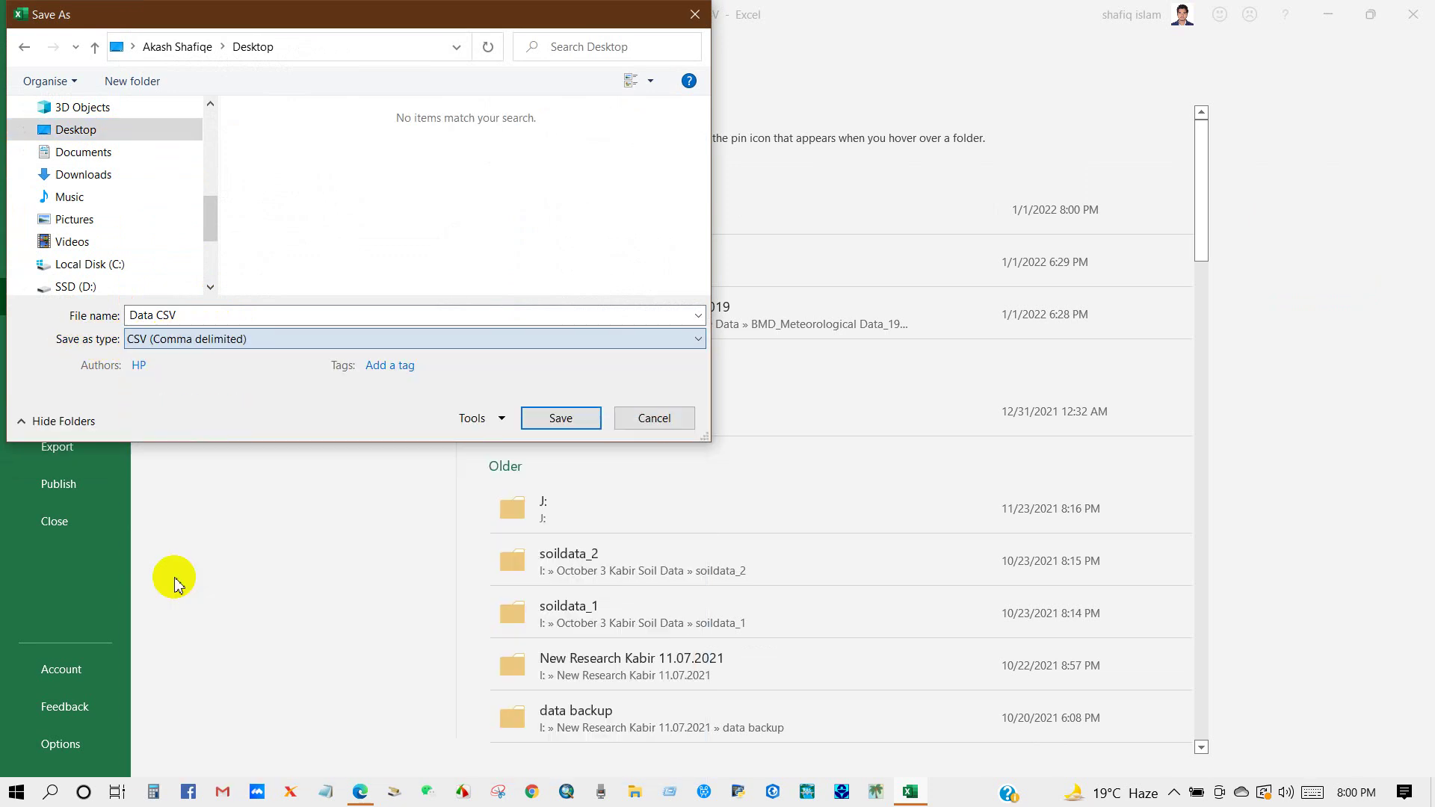
{"action": "left_click", "coordinate": [182, 314]}
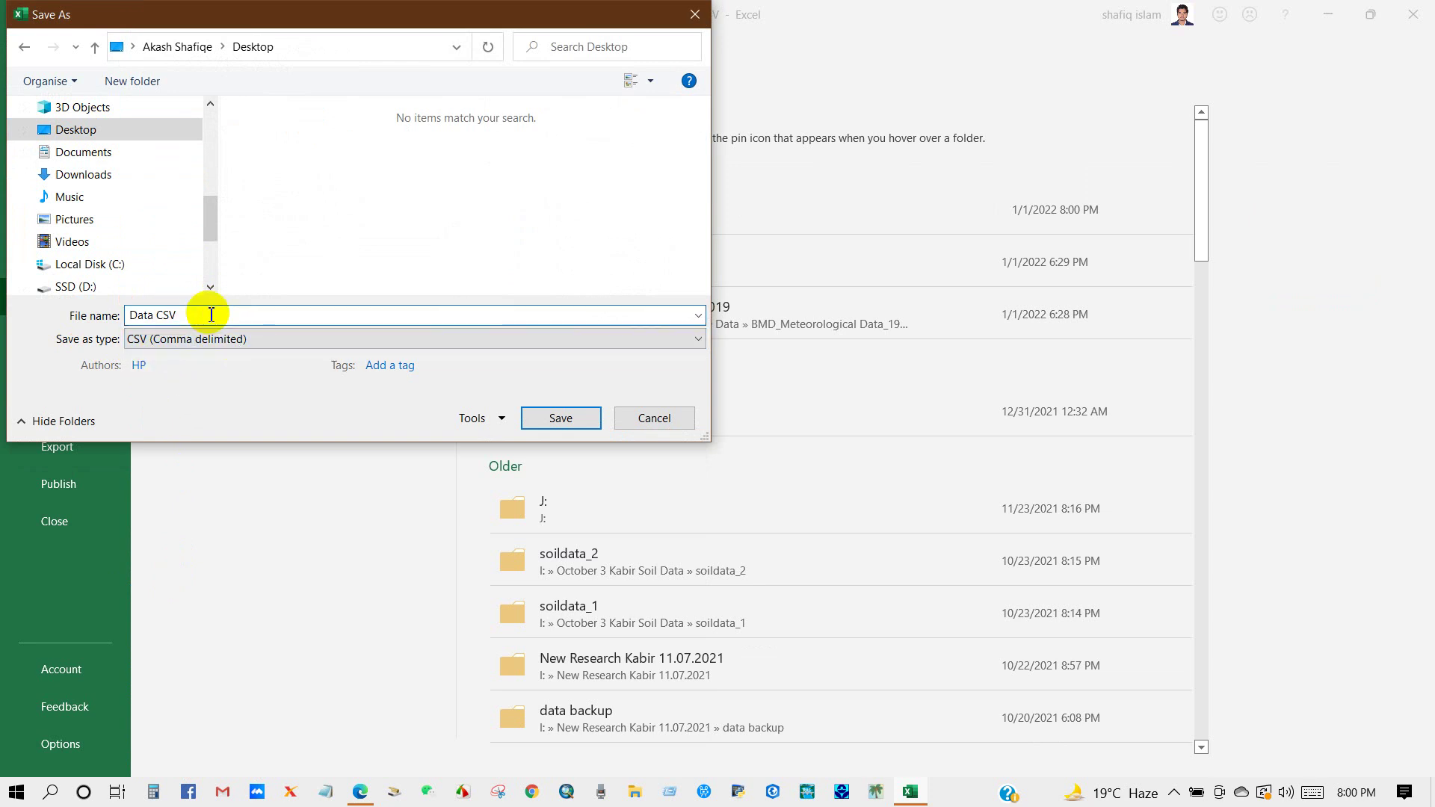
{"action": "left_click", "coordinate": [78, 131]}
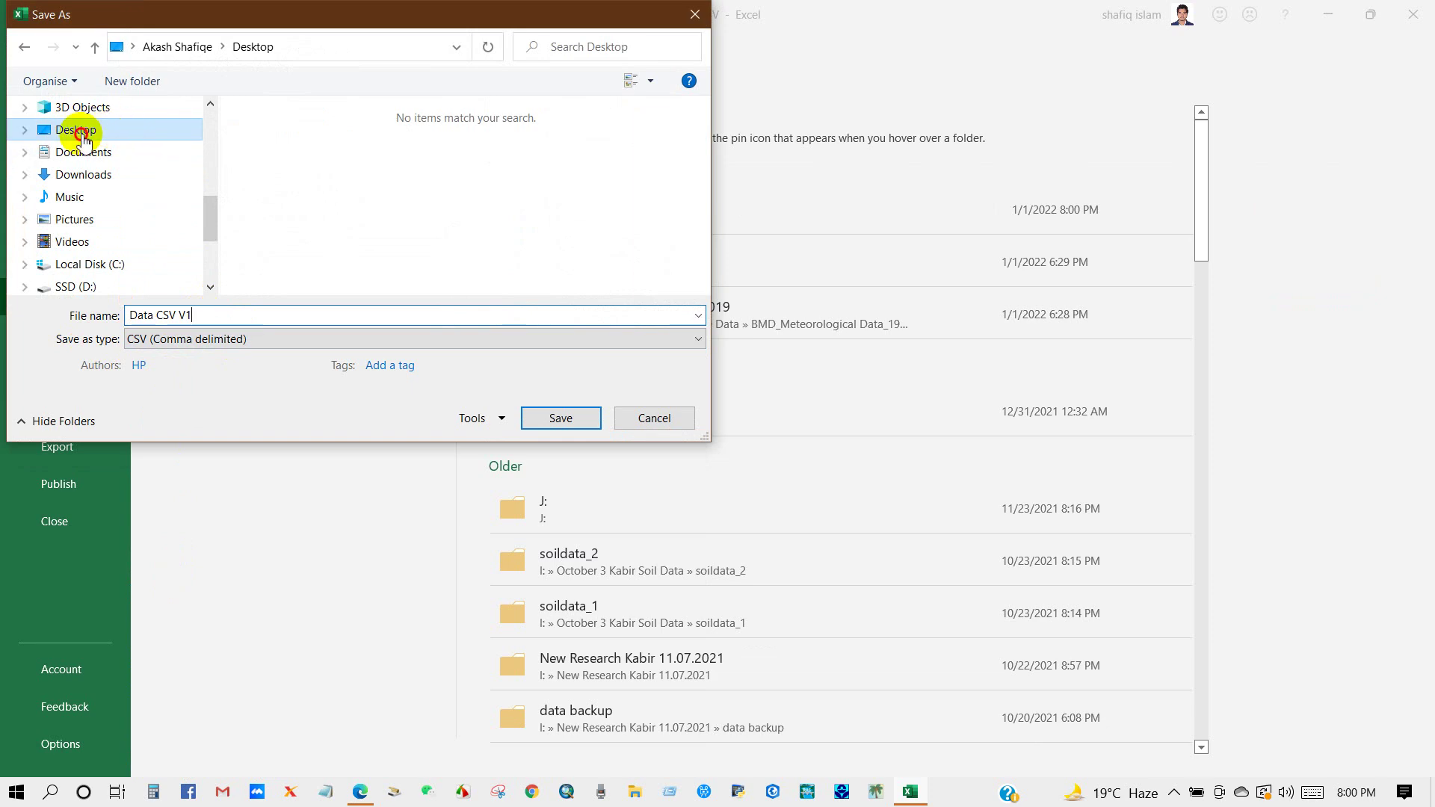
{"action": "left_click", "coordinate": [527, 418]}
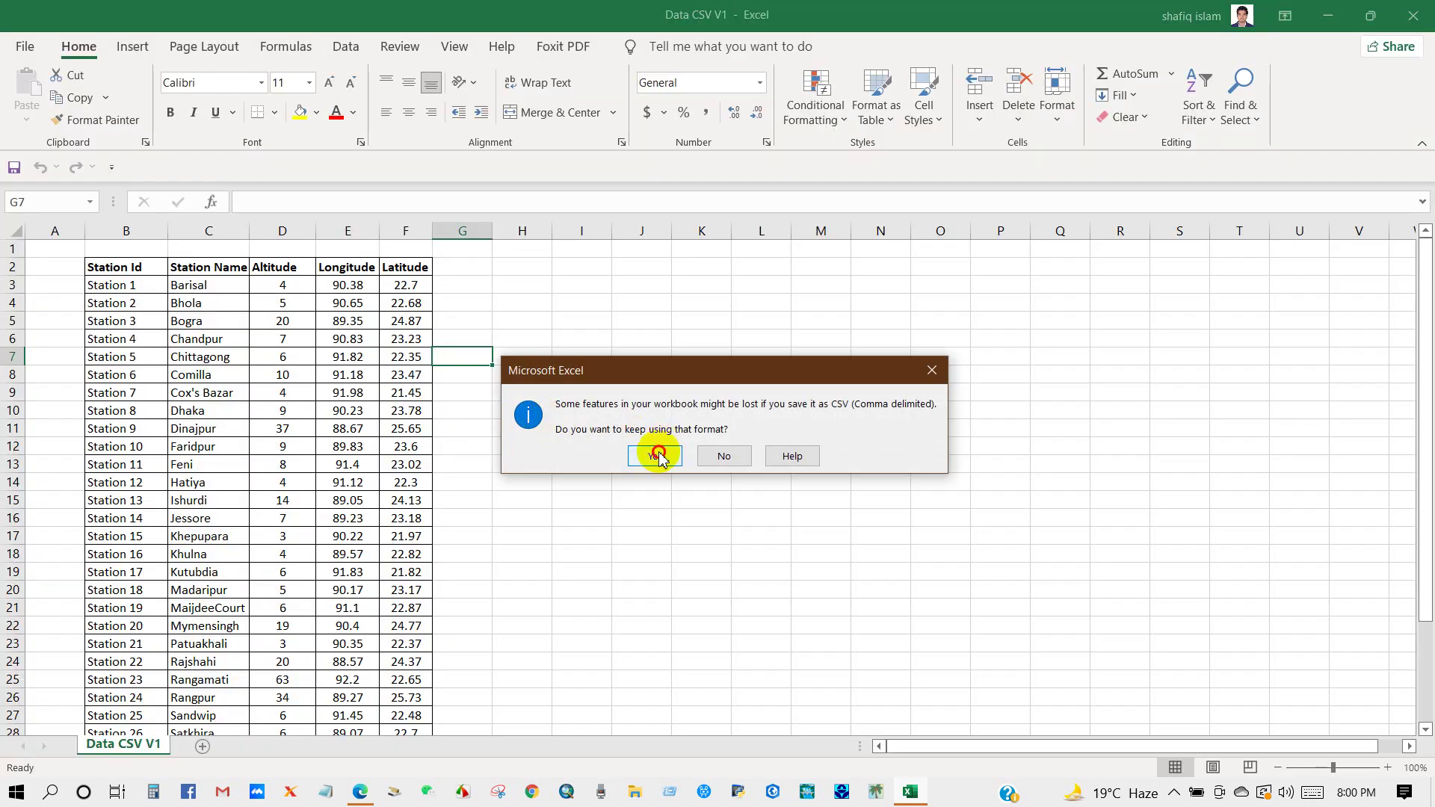
{"action": "left_click", "coordinate": [656, 456]}
{"action": "left_click", "coordinate": [658, 451]}
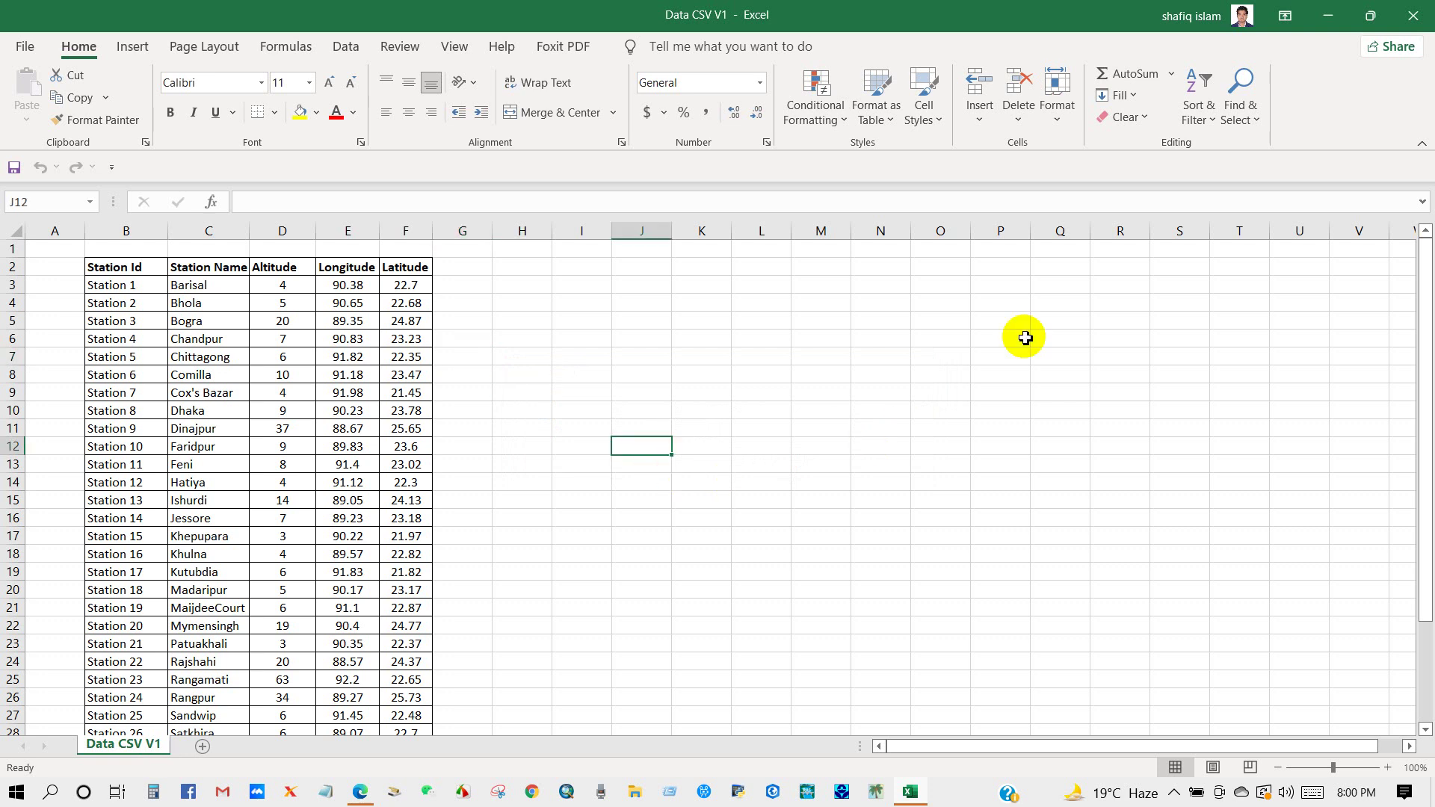
- Close the workbook and move the Data CSV V1 file to an open area of the desktop
{"action": "left_click", "coordinate": [1407, 13]}
{"action": "left_click_drag", "start_coordinate": [35, 447], "coordinate": [602, 196]}
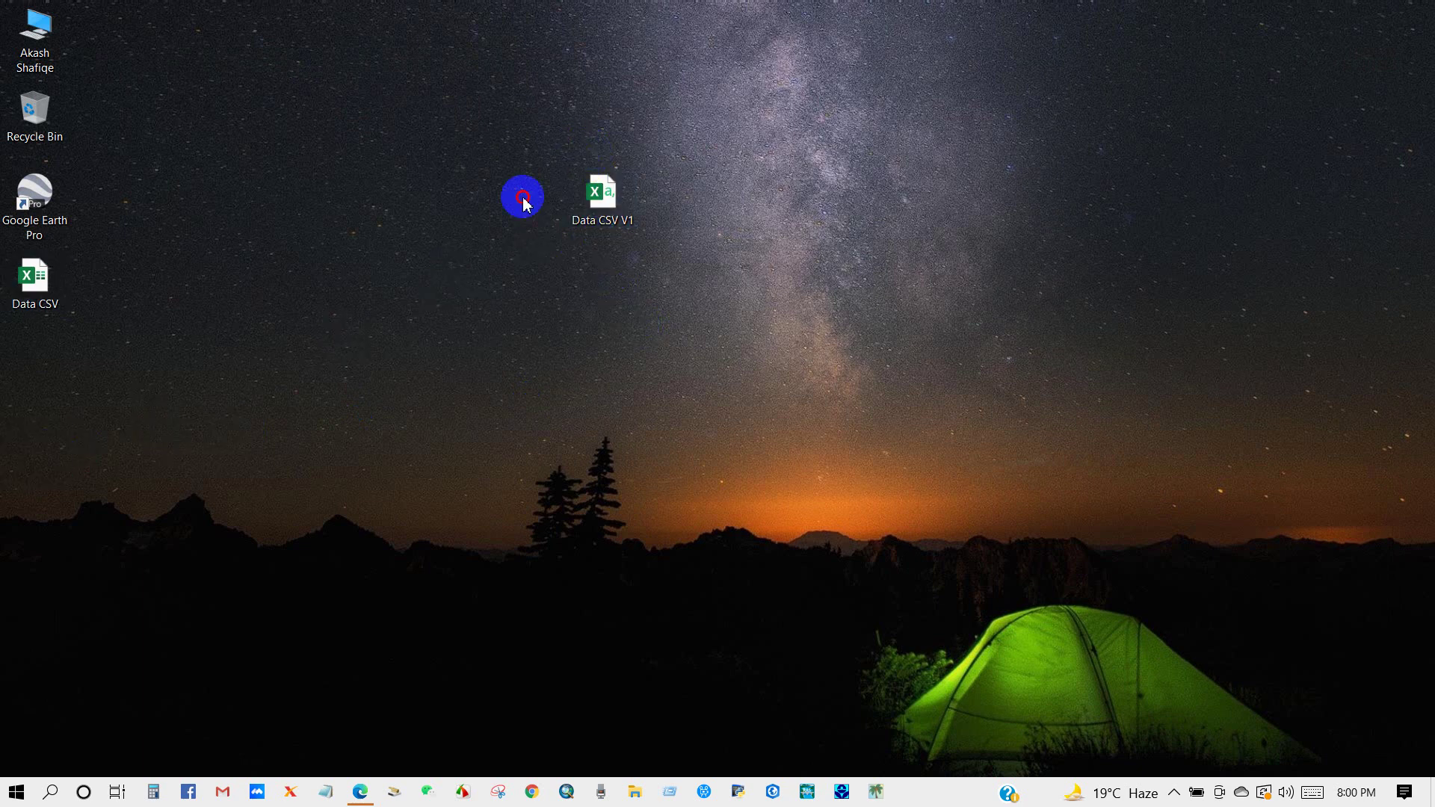
{"action": "left_click_drag", "start_coordinate": [561, 145], "coordinate": [711, 253]}
{"action": "left_click", "coordinate": [712, 258]}
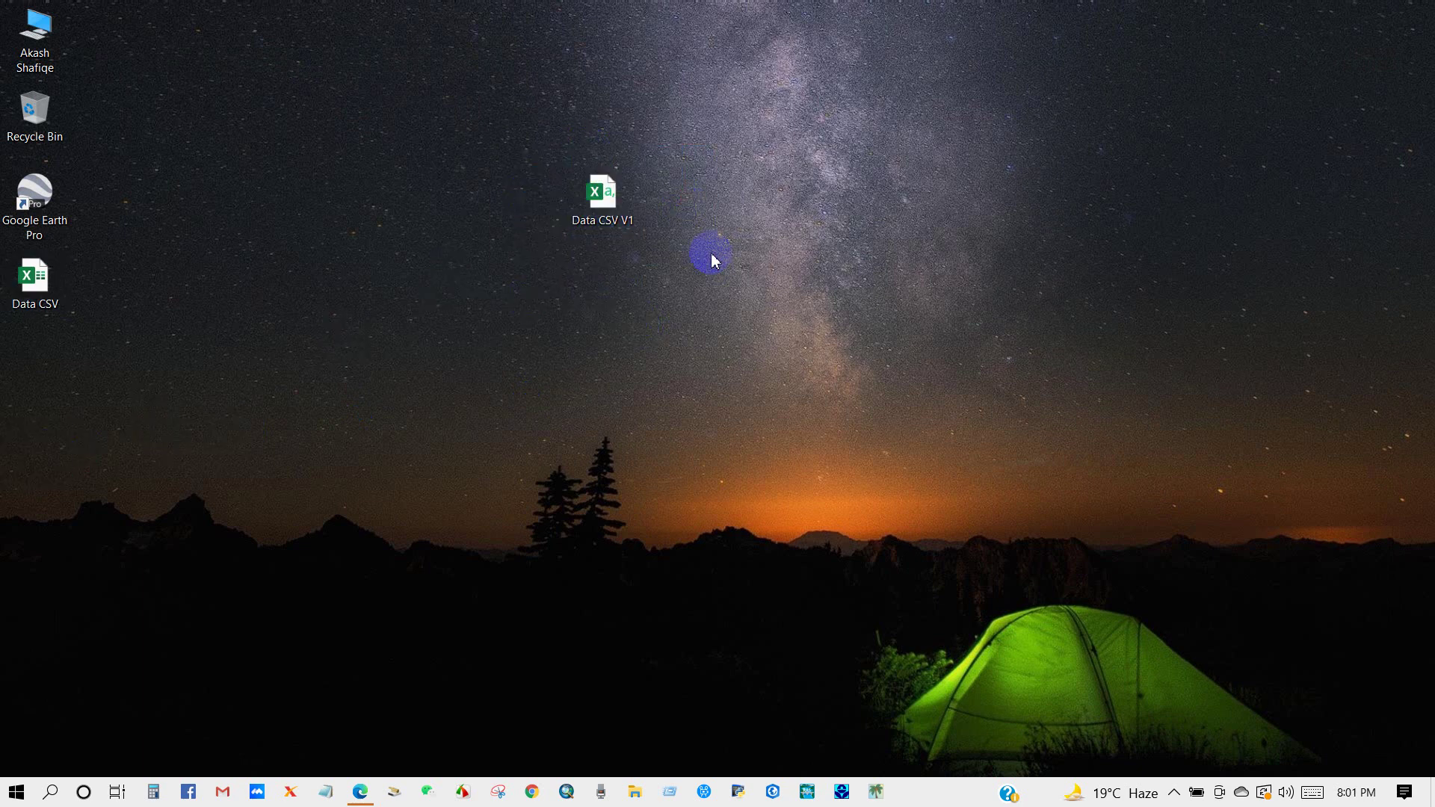
- Launch Google Earth Pro and choose Decimal Degrees for the latitude/longitude display in its options
{"action": "double_click", "coordinate": [75, 222]}
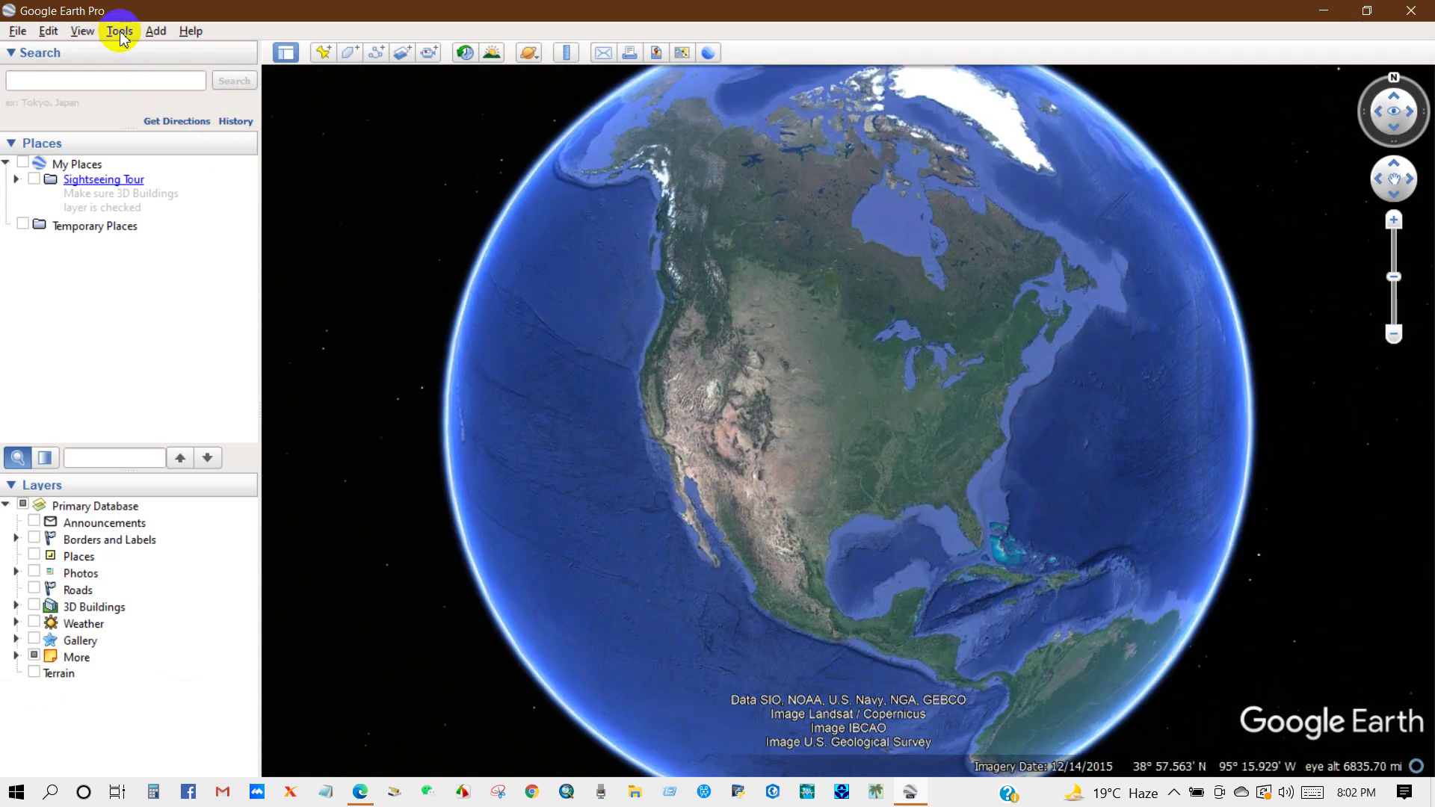
{"action": "left_click", "coordinate": [119, 31]}
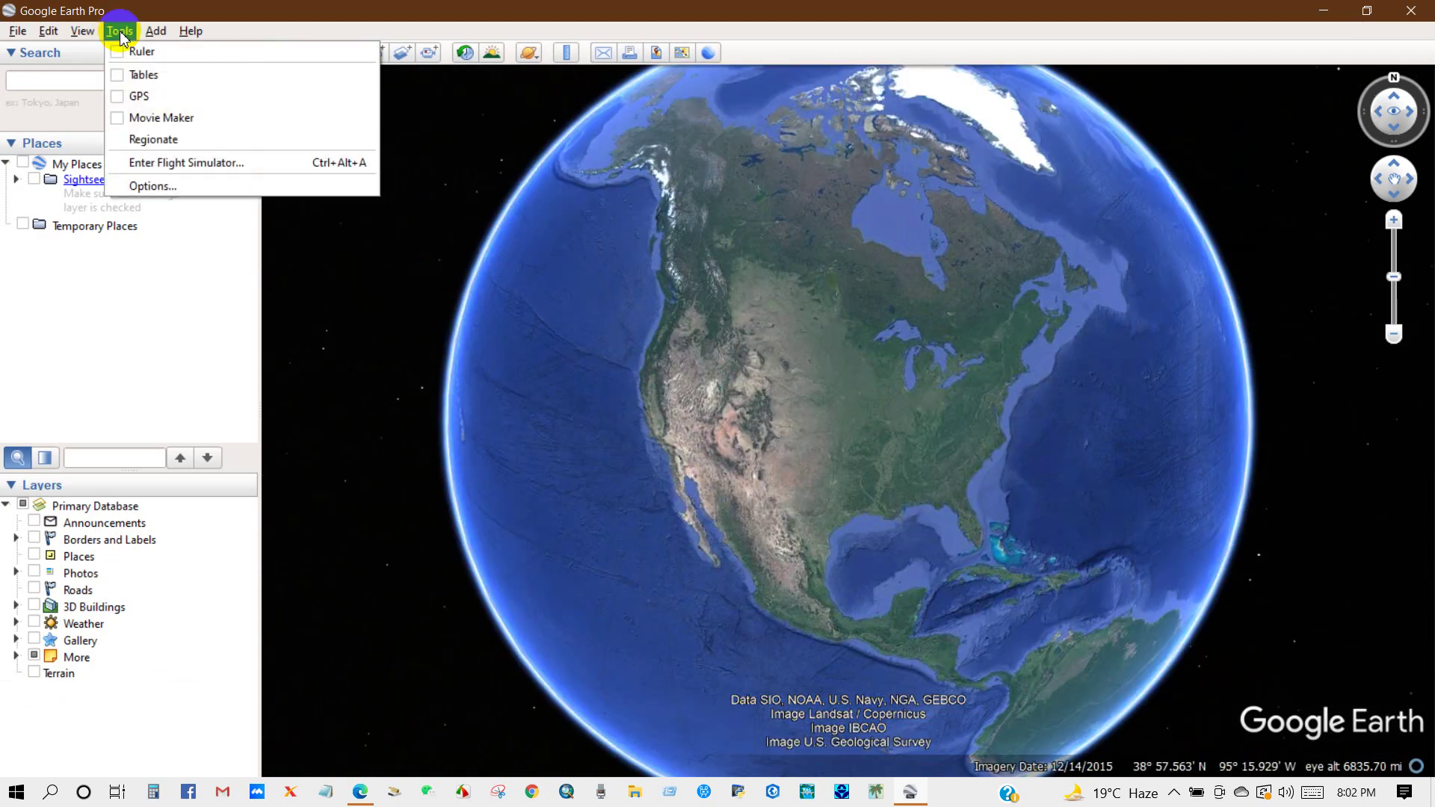
{"action": "left_click", "coordinate": [151, 189]}
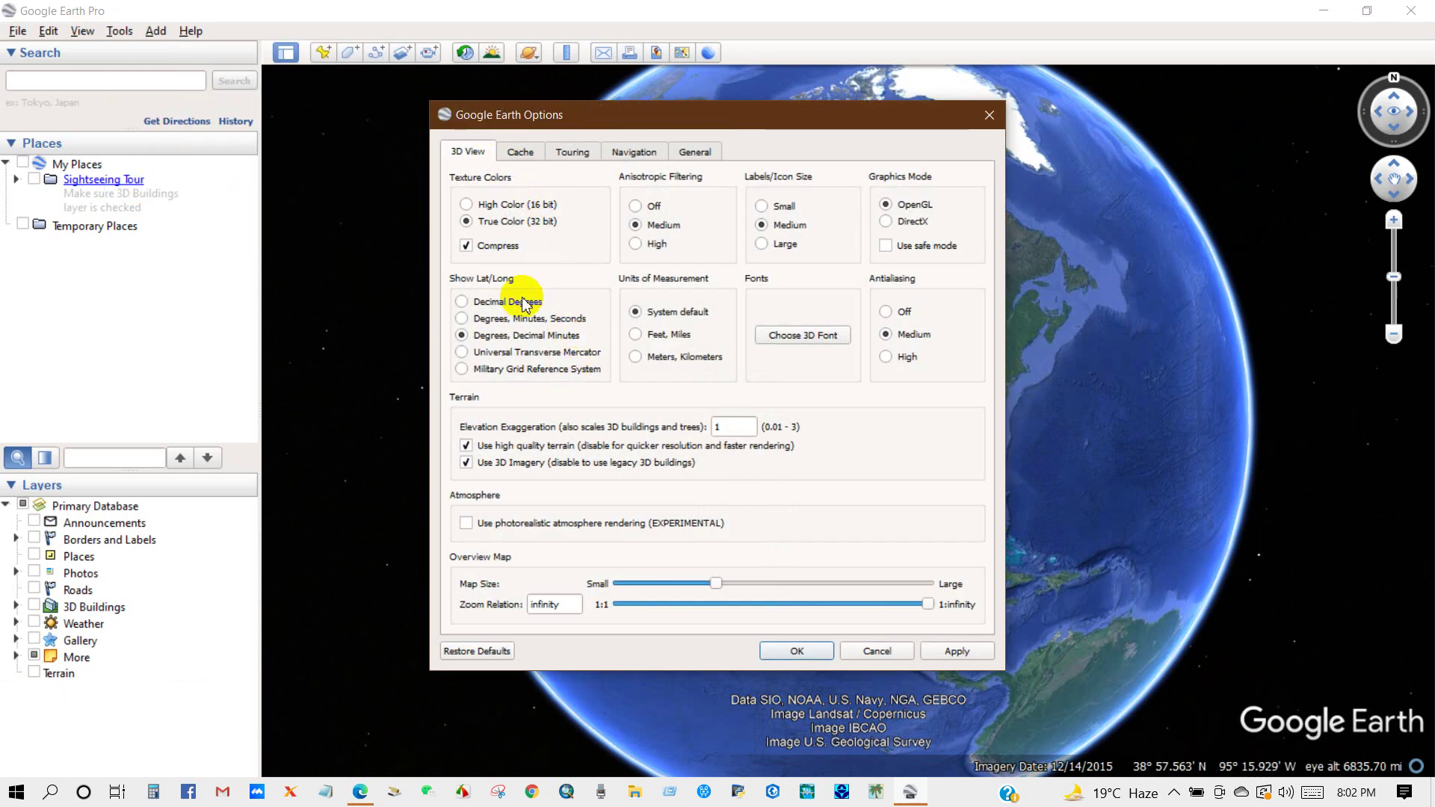
{"action": "left_click", "coordinate": [462, 303]}
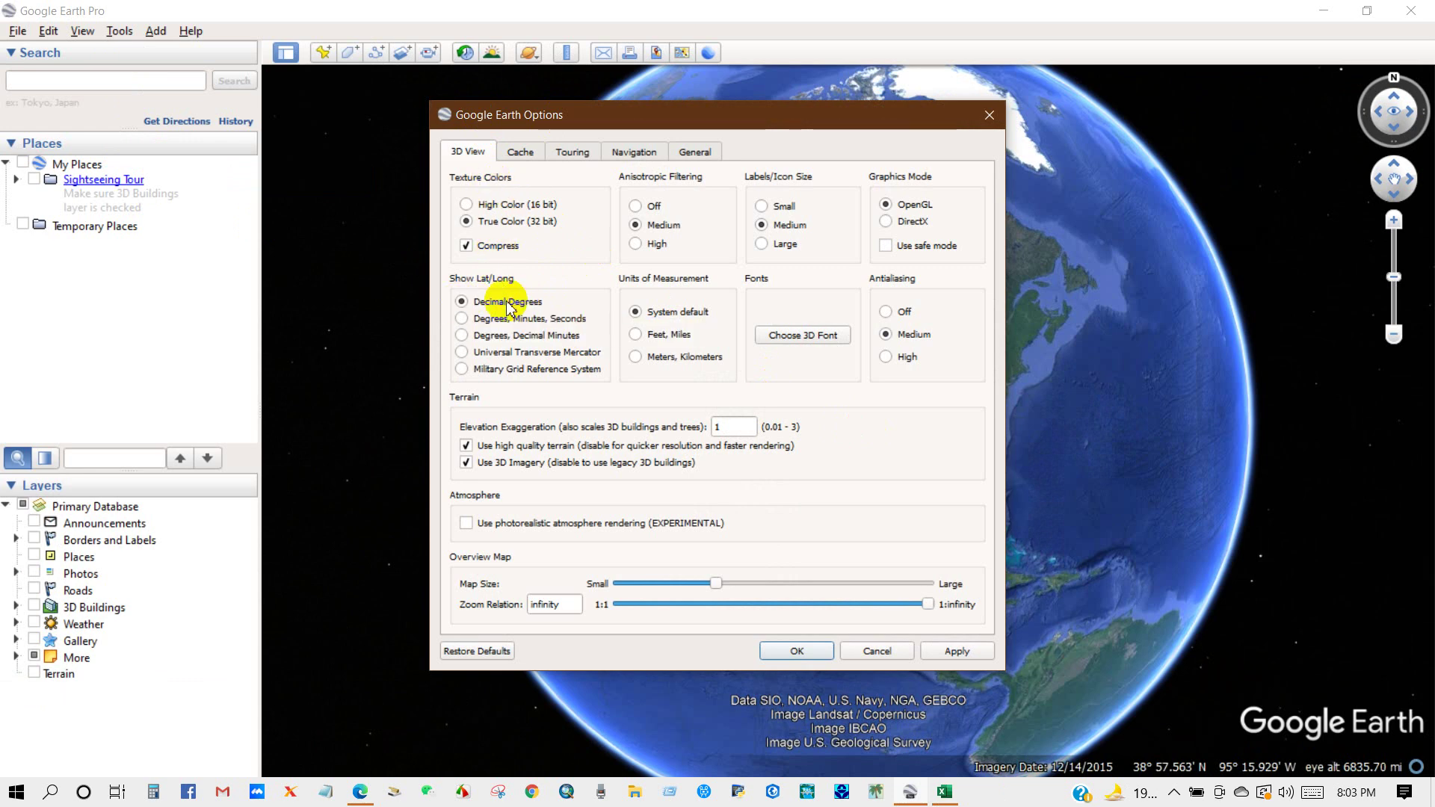
- Check the coordinate format of Station 1 in the Data CSV workbook in Excel, and apply the Google Earth Pro options
{"action": "left_click", "coordinate": [946, 794]}
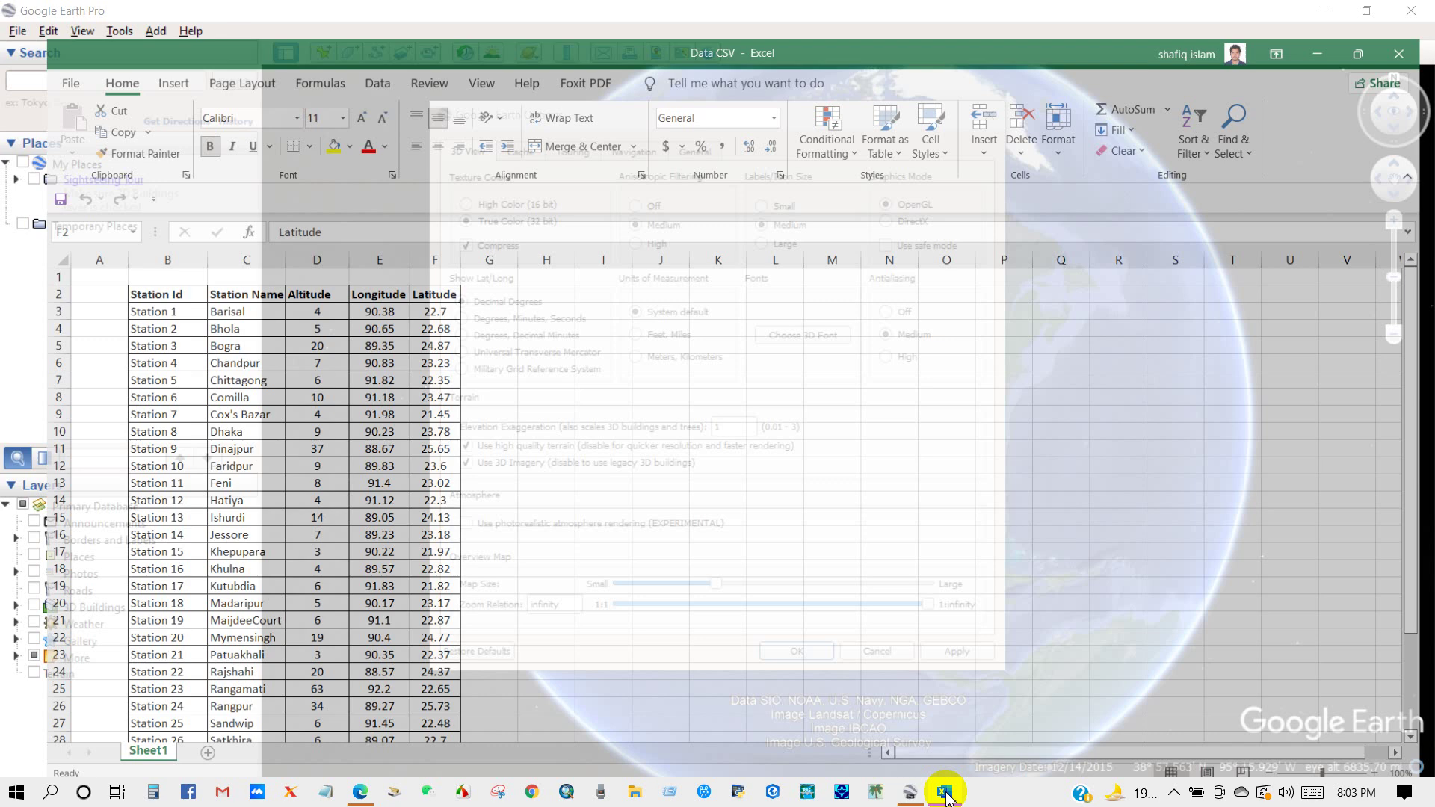
{"action": "left_click", "coordinate": [347, 285]}
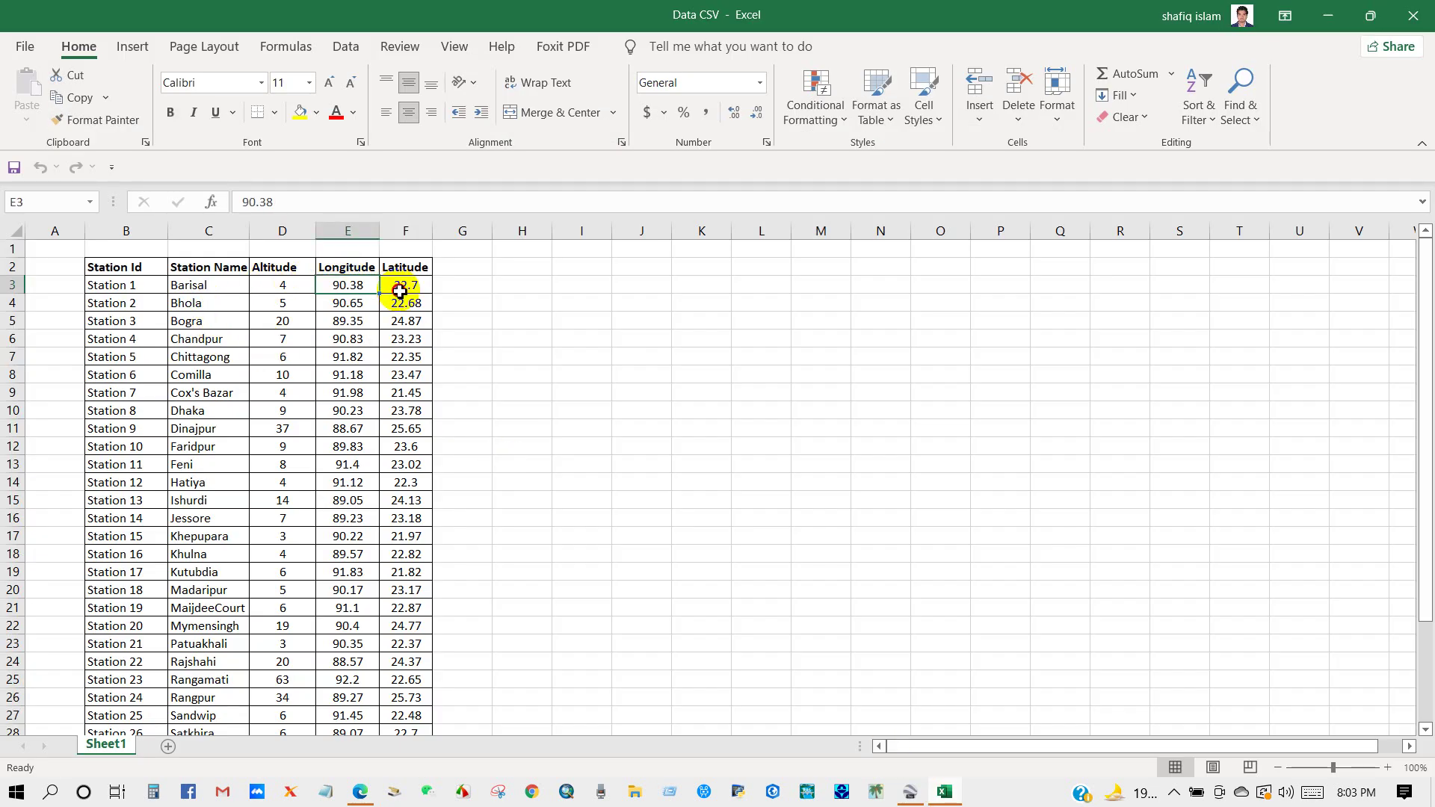
{"action": "left_click", "coordinate": [397, 290]}
{"action": "left_click", "coordinate": [912, 794]}
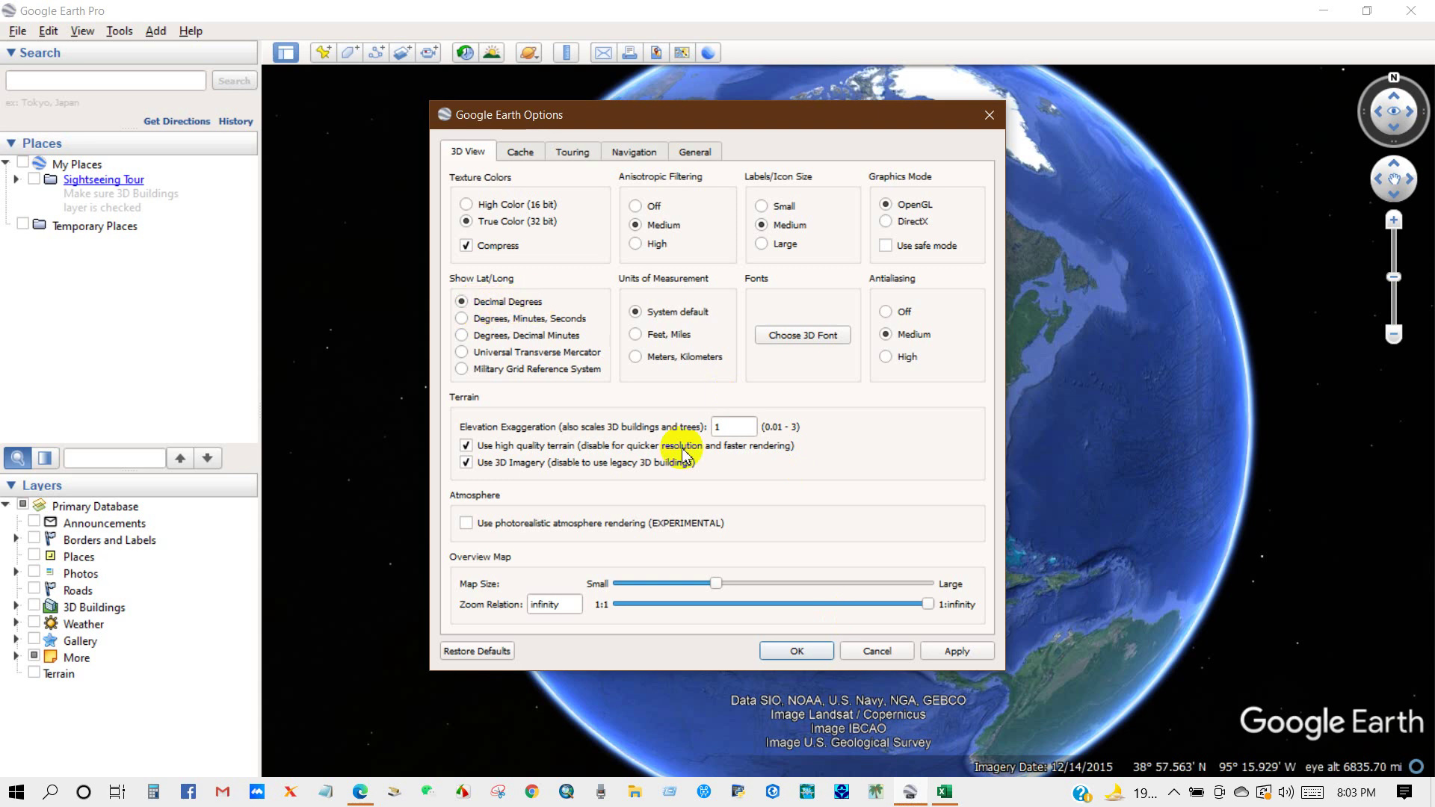
{"action": "left_click", "coordinate": [949, 652]}
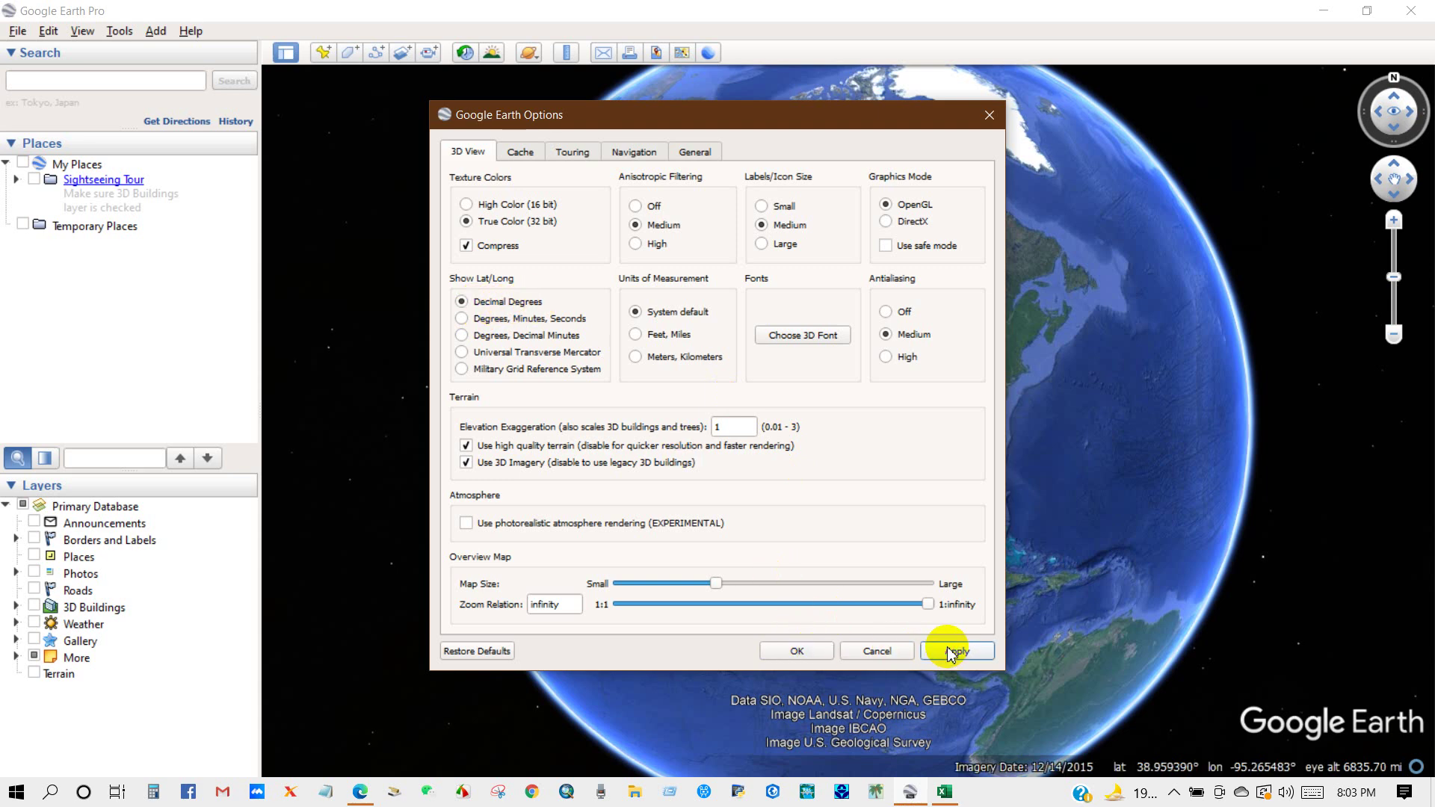
{"action": "left_click", "coordinate": [793, 652]}
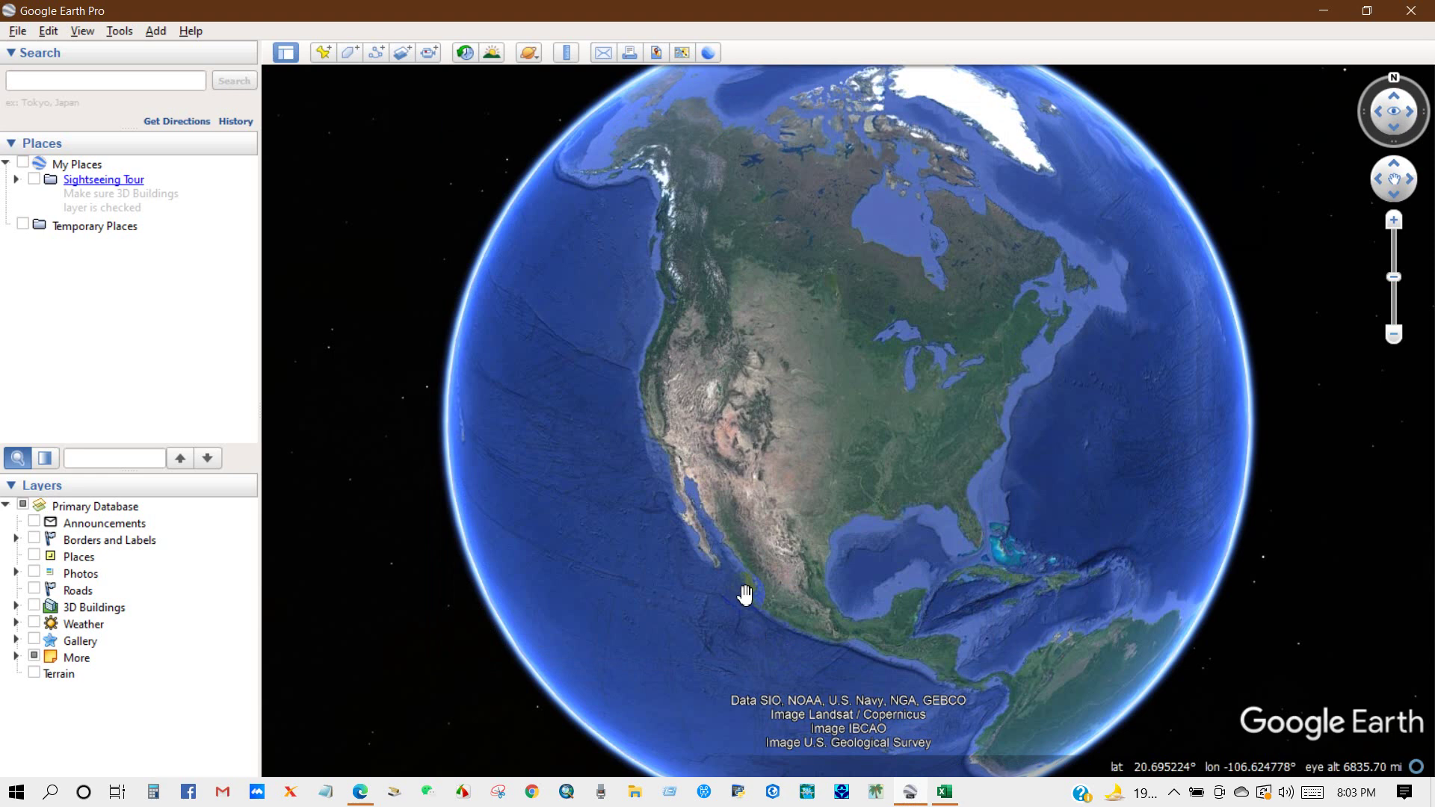
- Import the Data CSV V1 file from the desktop using the Generic Text (*.txt *.csv) file type
{"action": "left_click", "coordinate": [16, 30]}
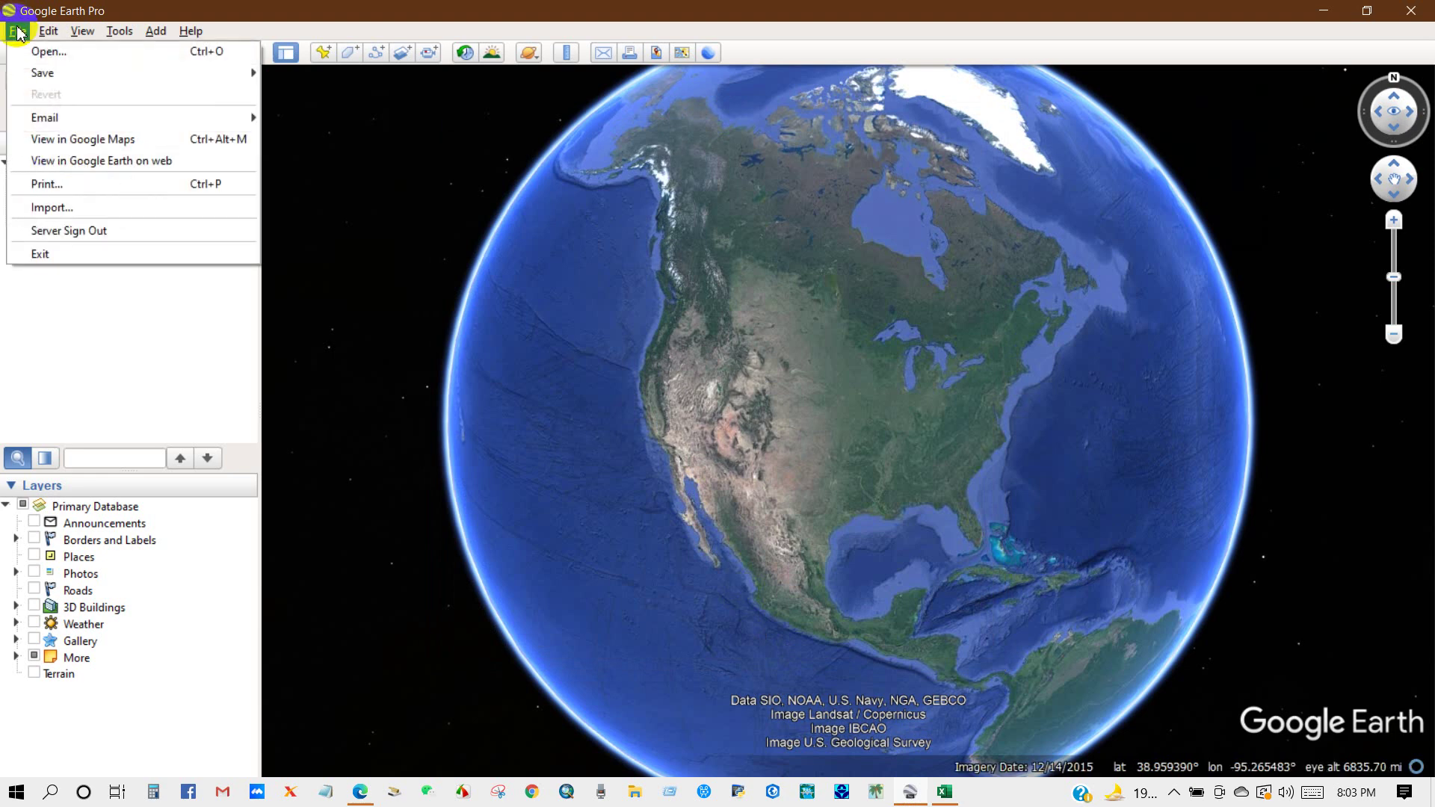
{"action": "left_click", "coordinate": [60, 209]}
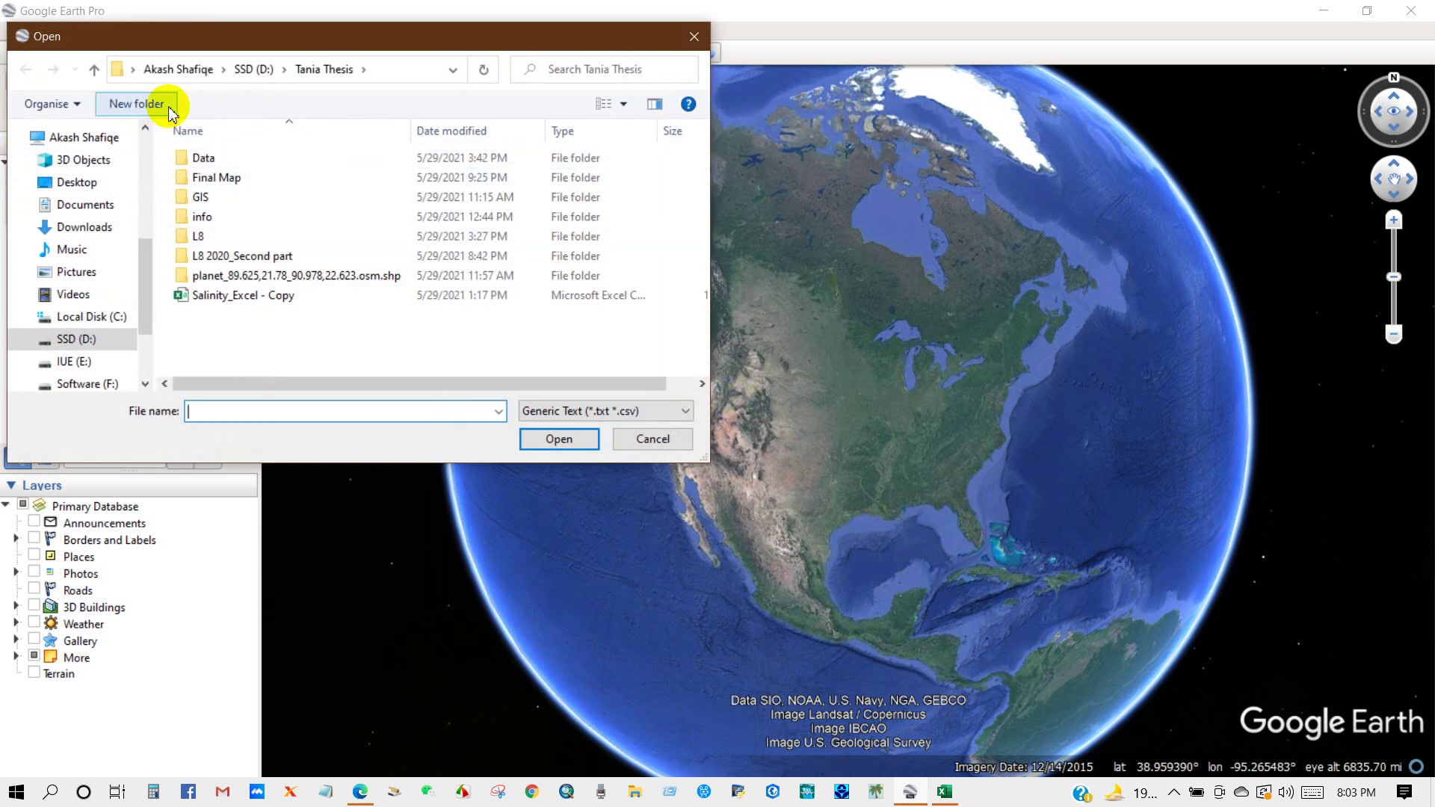
{"action": "left_click", "coordinate": [73, 183]}
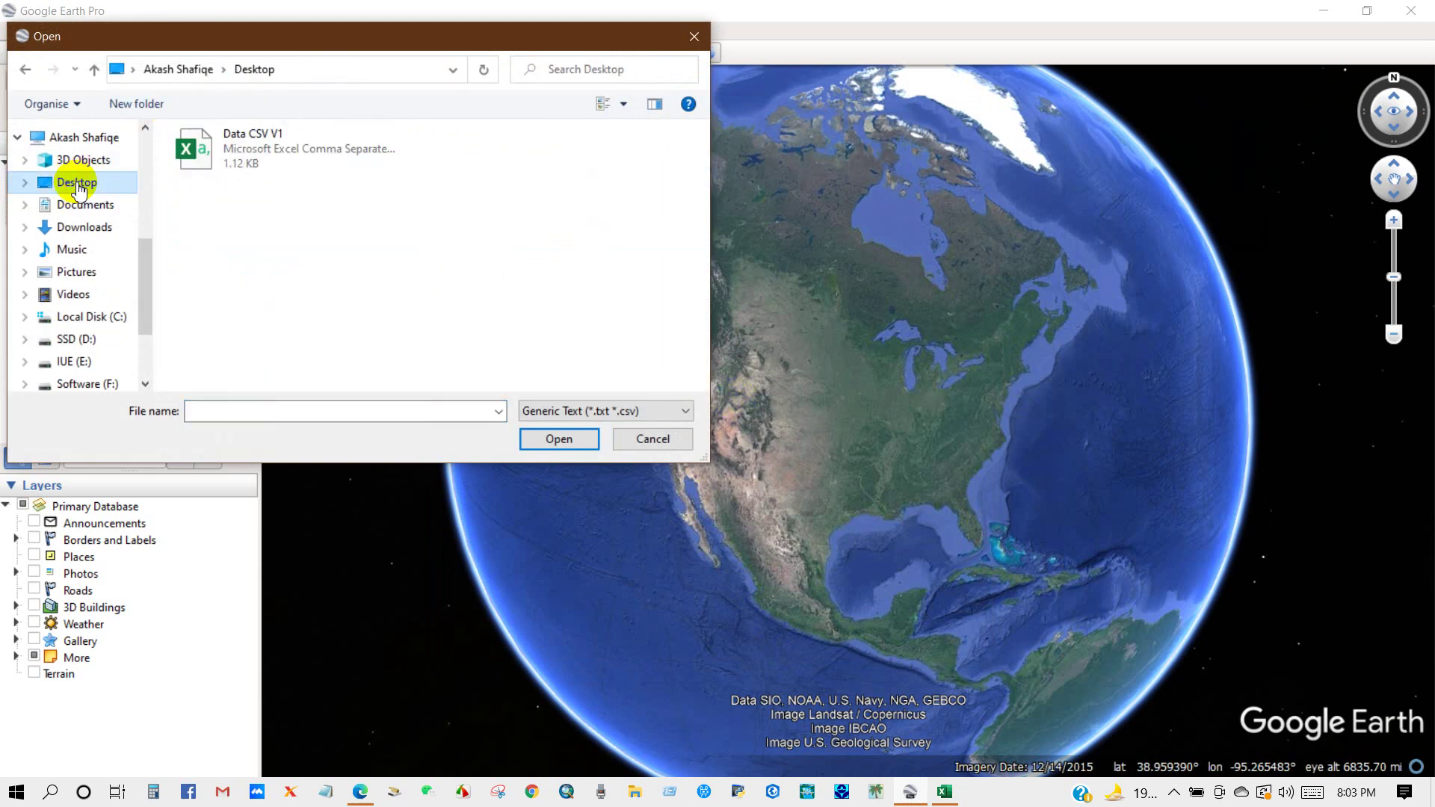
{"action": "left_click", "coordinate": [592, 410]}
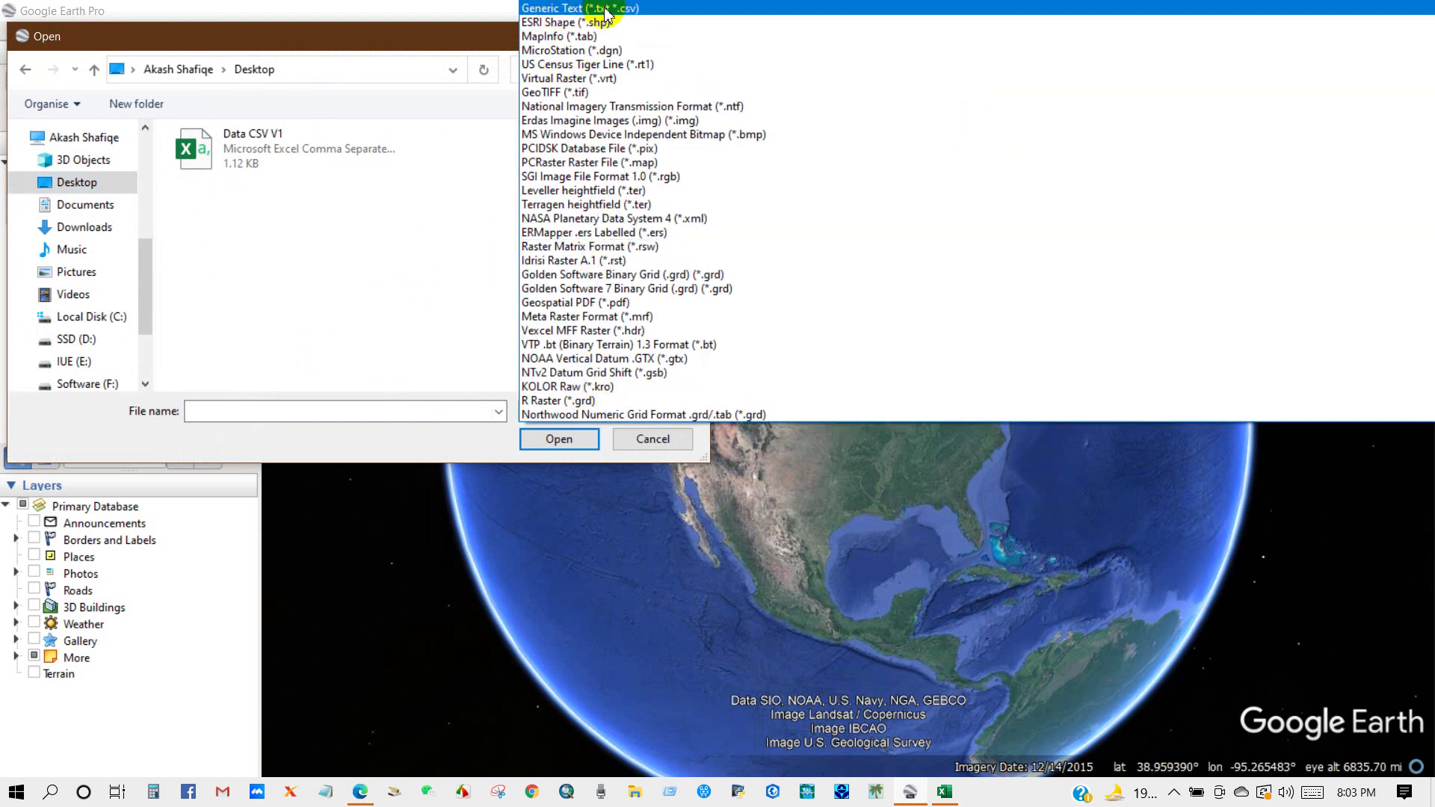
{"action": "left_click", "coordinate": [626, 17]}
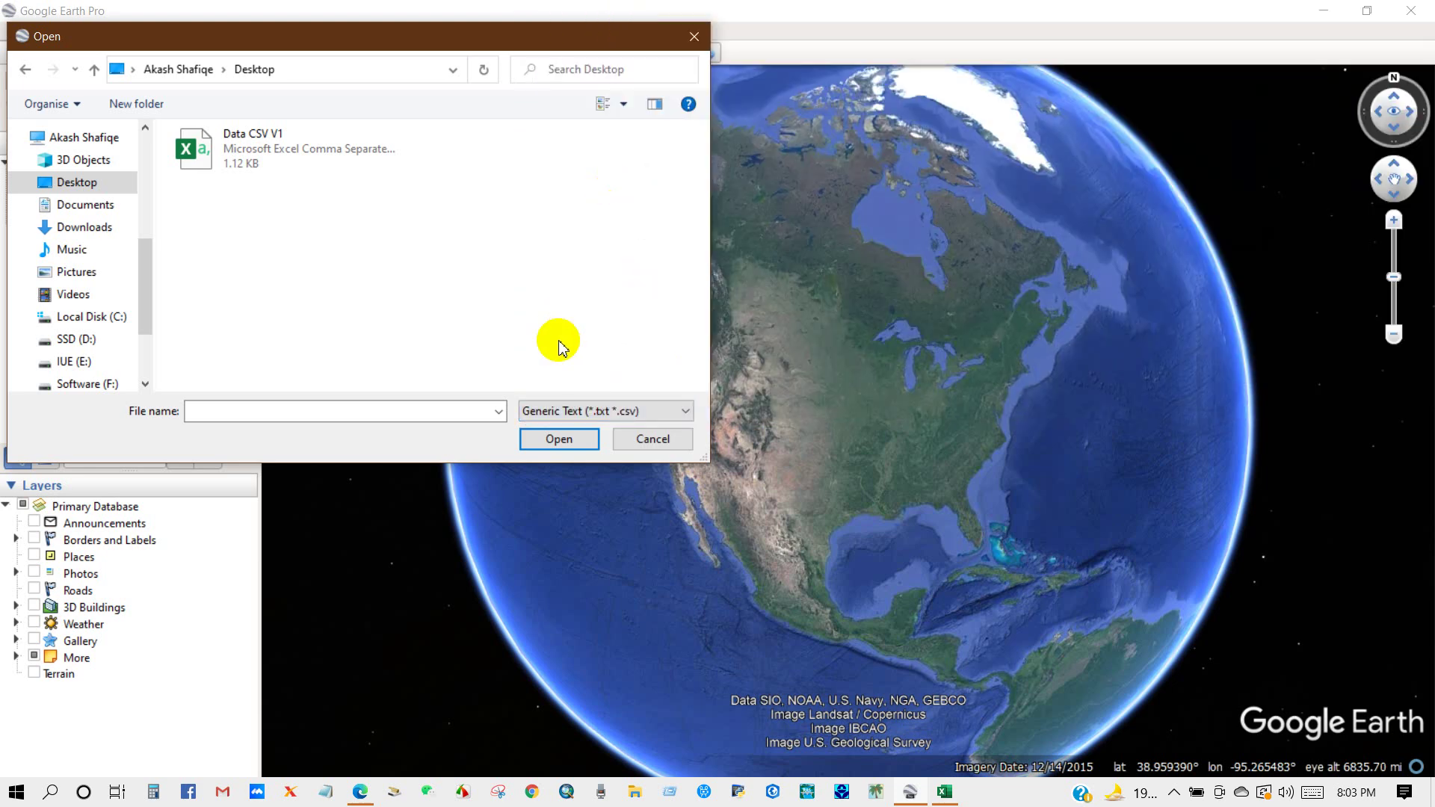
{"action": "left_click", "coordinate": [242, 152]}
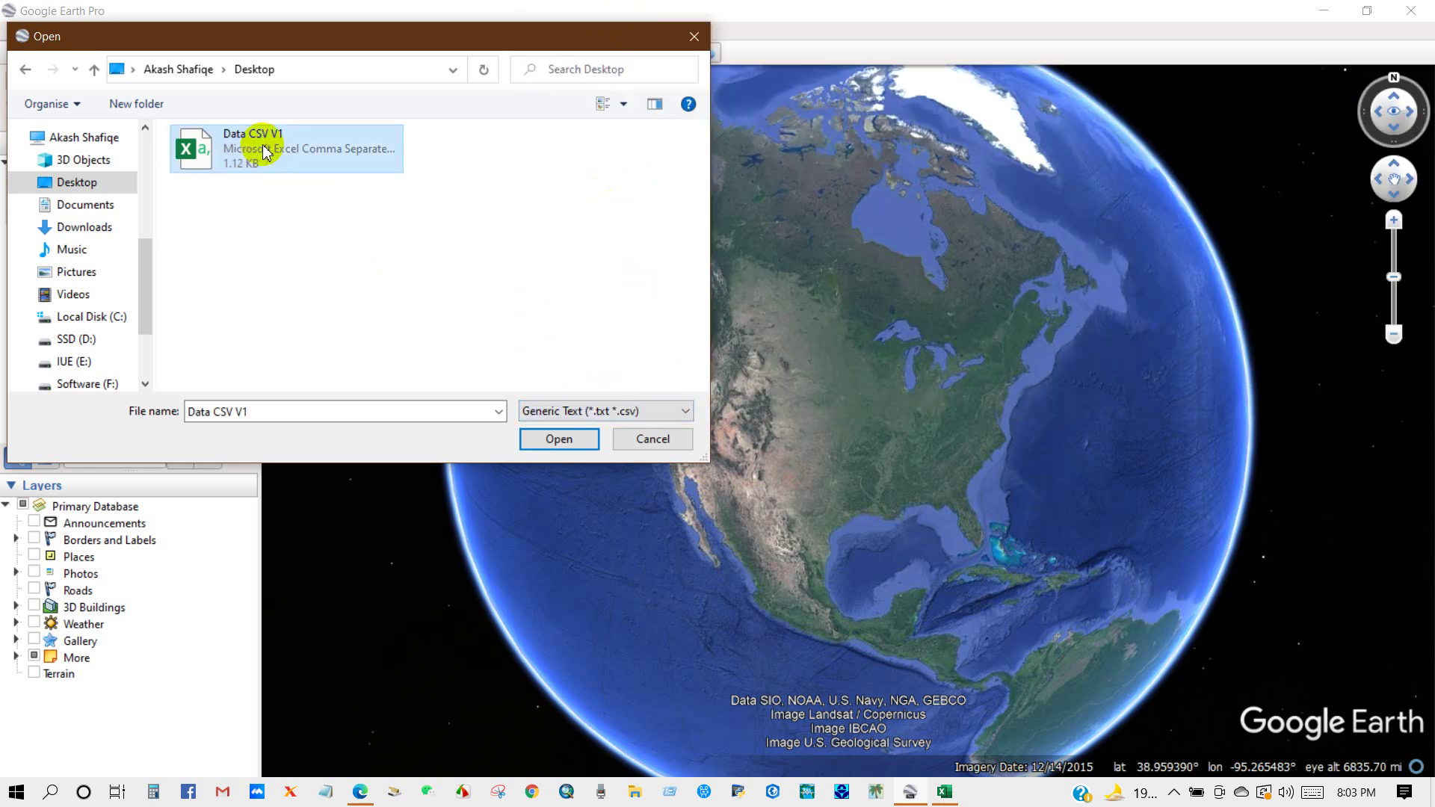
{"action": "left_click", "coordinate": [551, 438]}
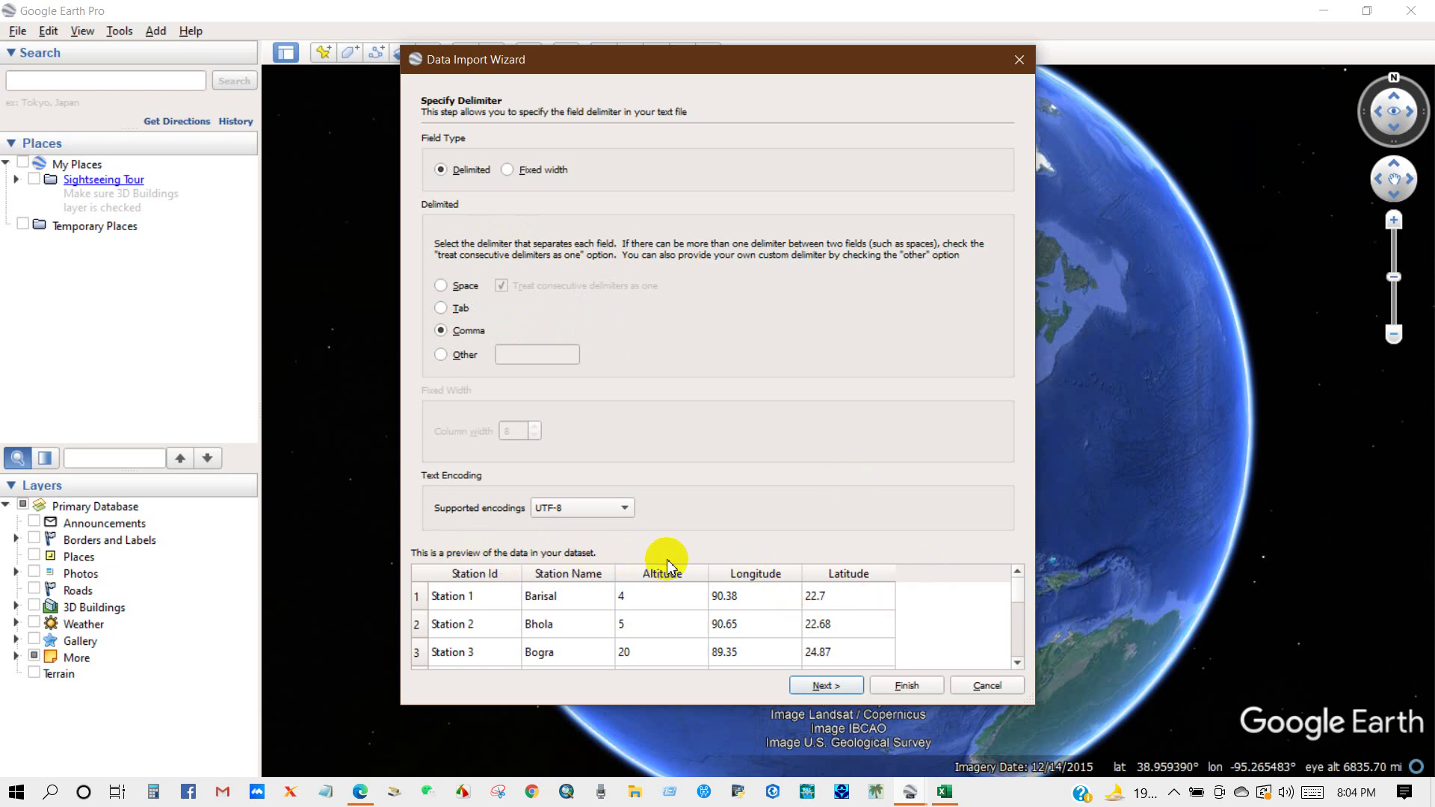
- Check the Station 1 row in the data preview and accept the comma-delimited field type with UTF-8 encoding
{"action": "mouse_move", "coordinate": [1018, 598]}
{"action": "left_mouse_down"}
{"action": "mouse_move", "coordinate": [1020, 668]}
{"action": "mouse_move", "coordinate": [1006, 589]}
{"action": "left_mouse_up"}
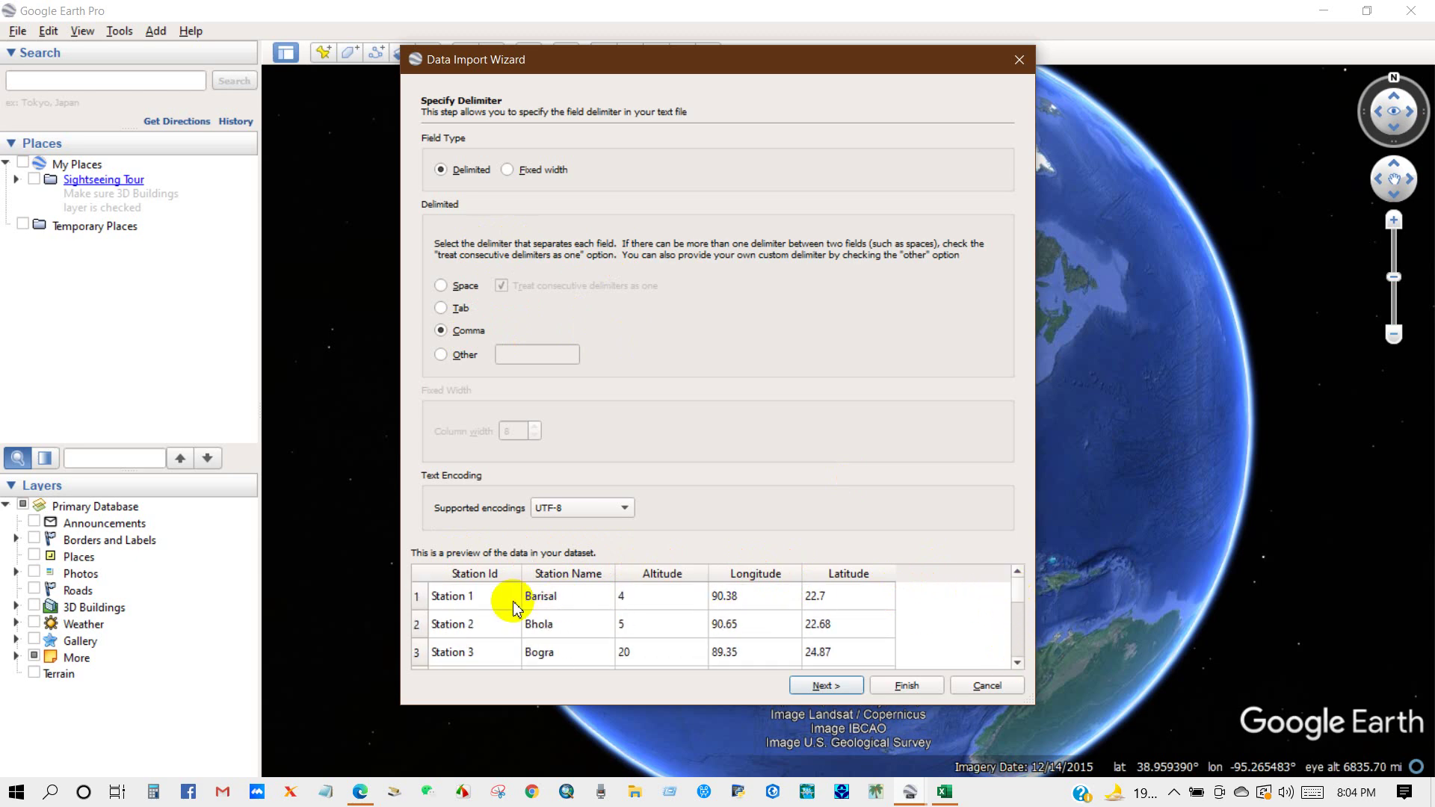
{"action": "left_click", "coordinate": [464, 596]}
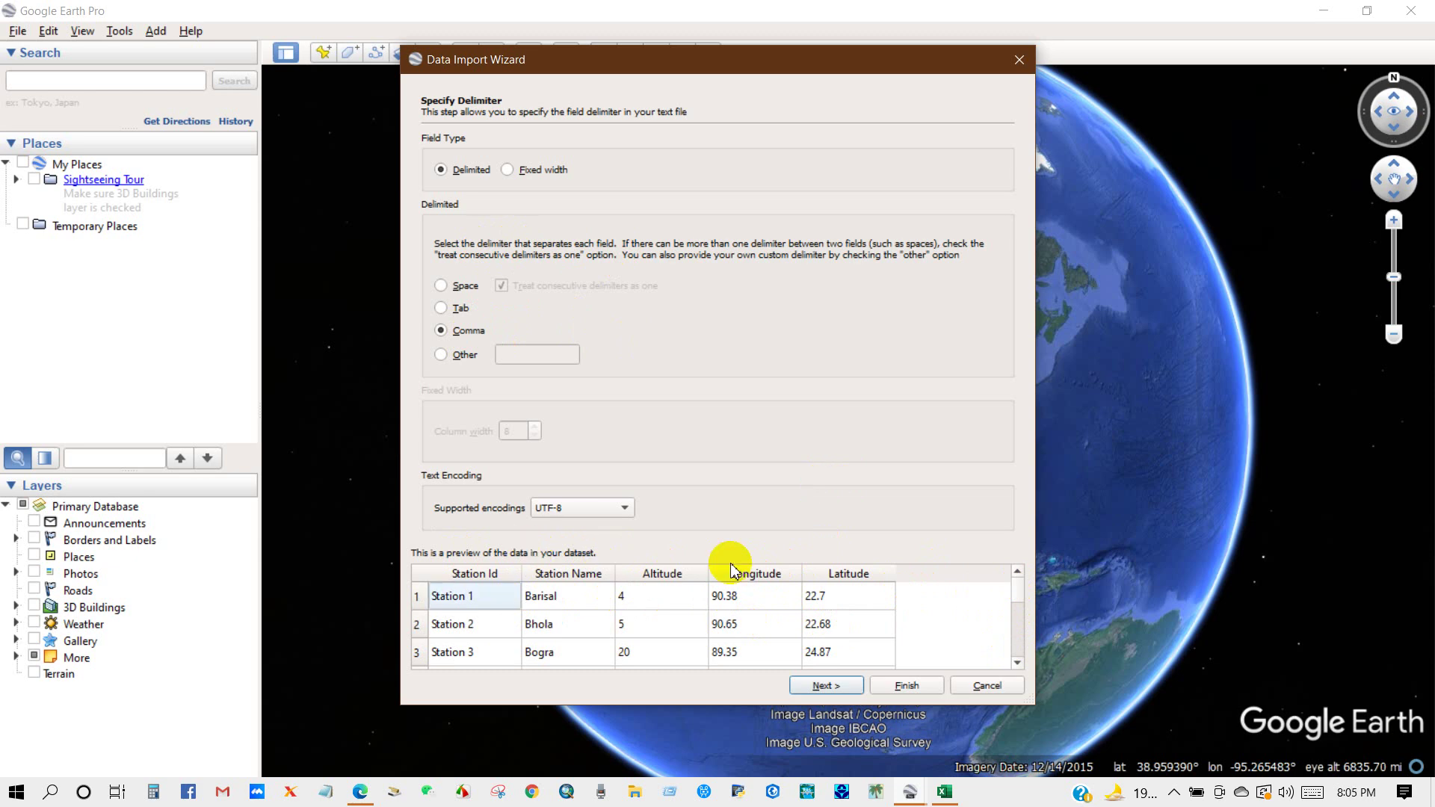
{"action": "left_click", "coordinate": [826, 685]}
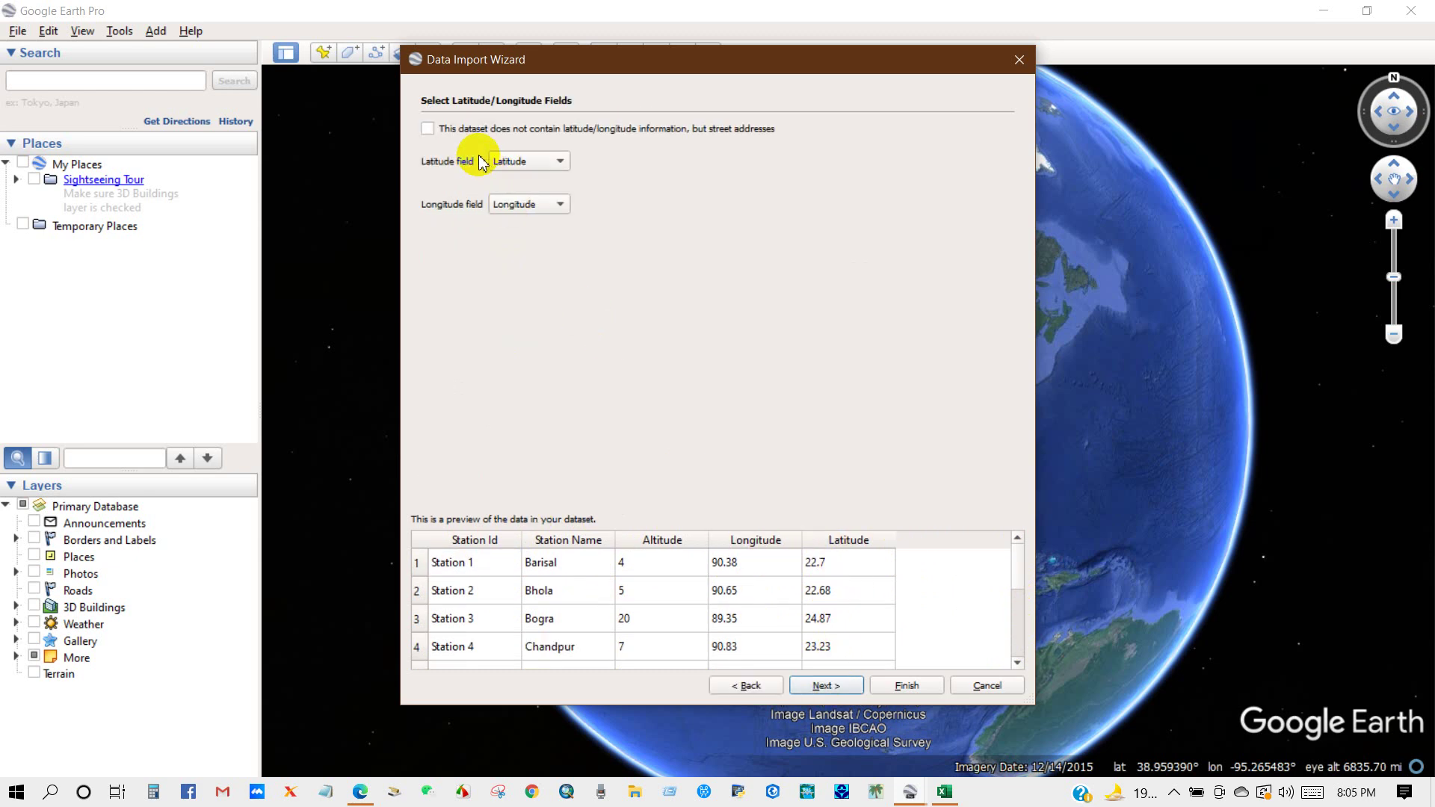
- Assign the Latitude column as the latitude field and the Longitude column as the longitude field for the import
{"action": "left_click", "coordinate": [525, 162]}
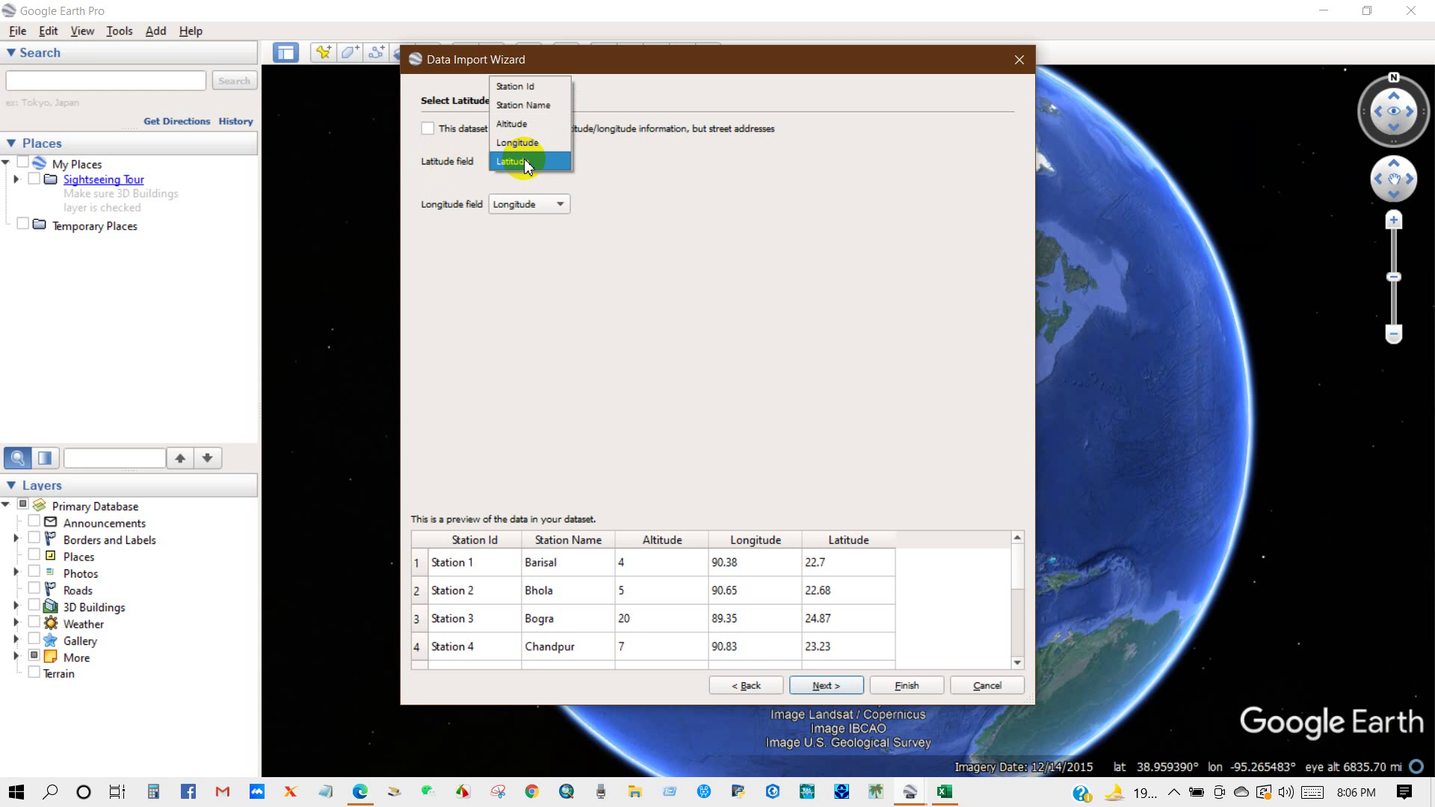
{"action": "left_click", "coordinate": [525, 162]}
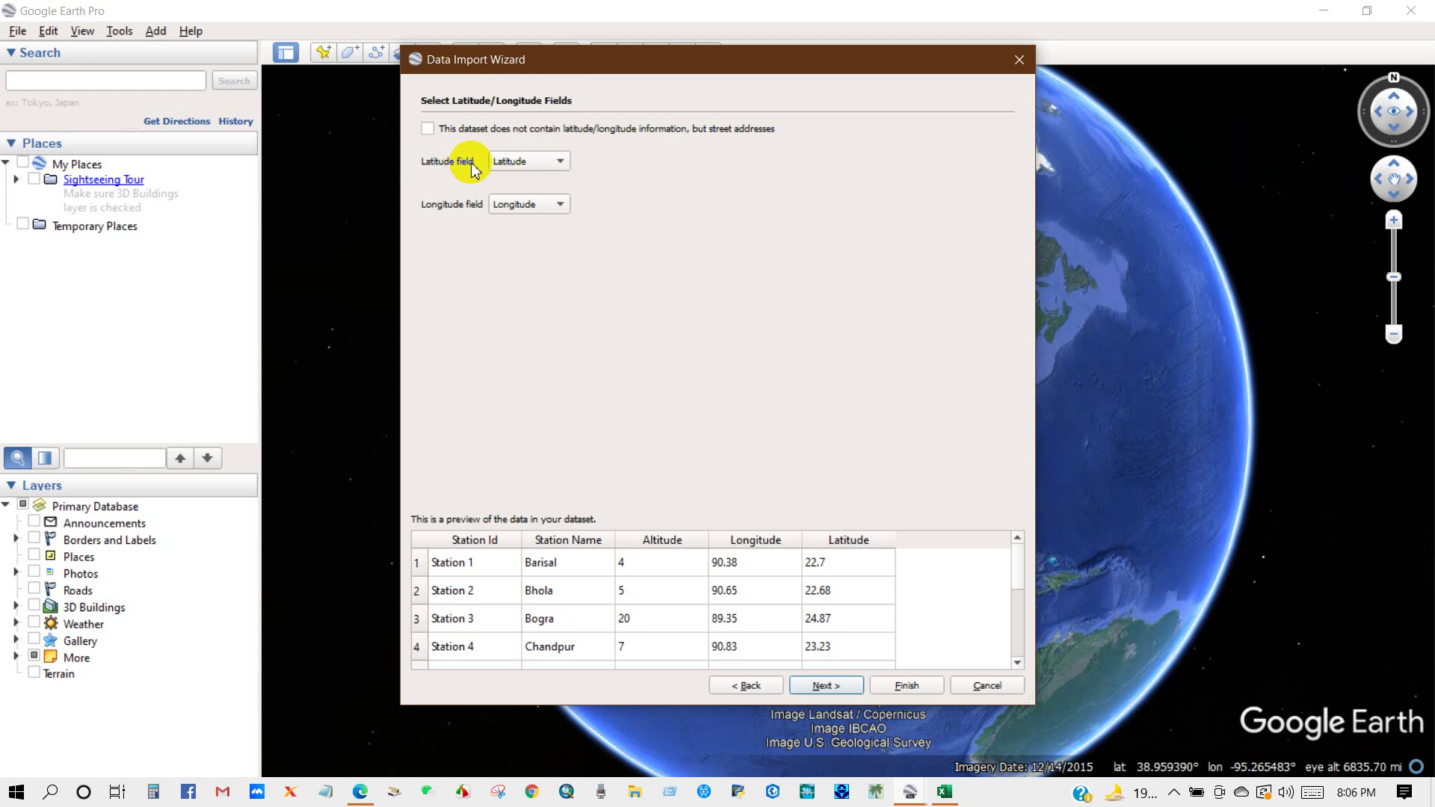
{"action": "left_click", "coordinate": [527, 214]}
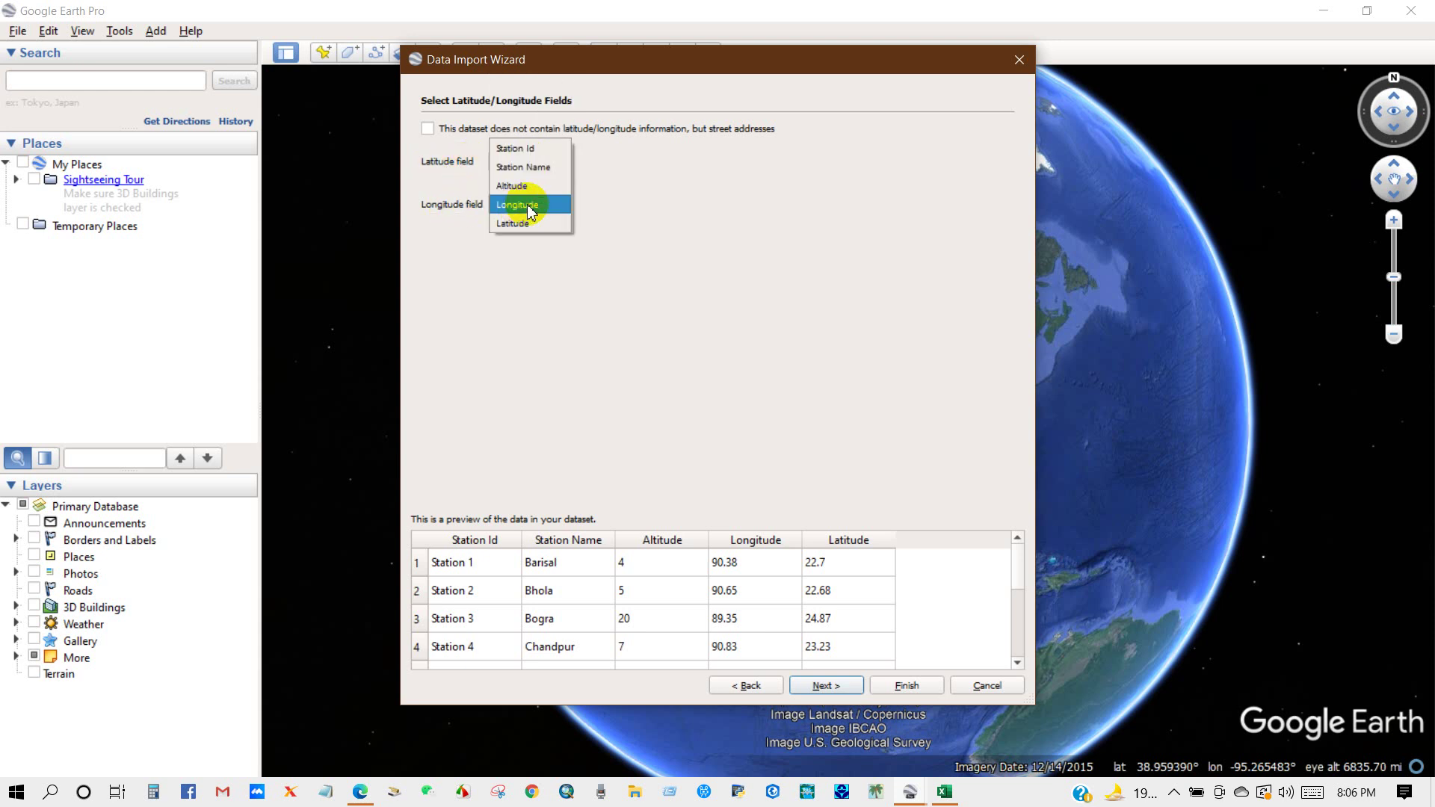
{"action": "left_click", "coordinate": [527, 207]}
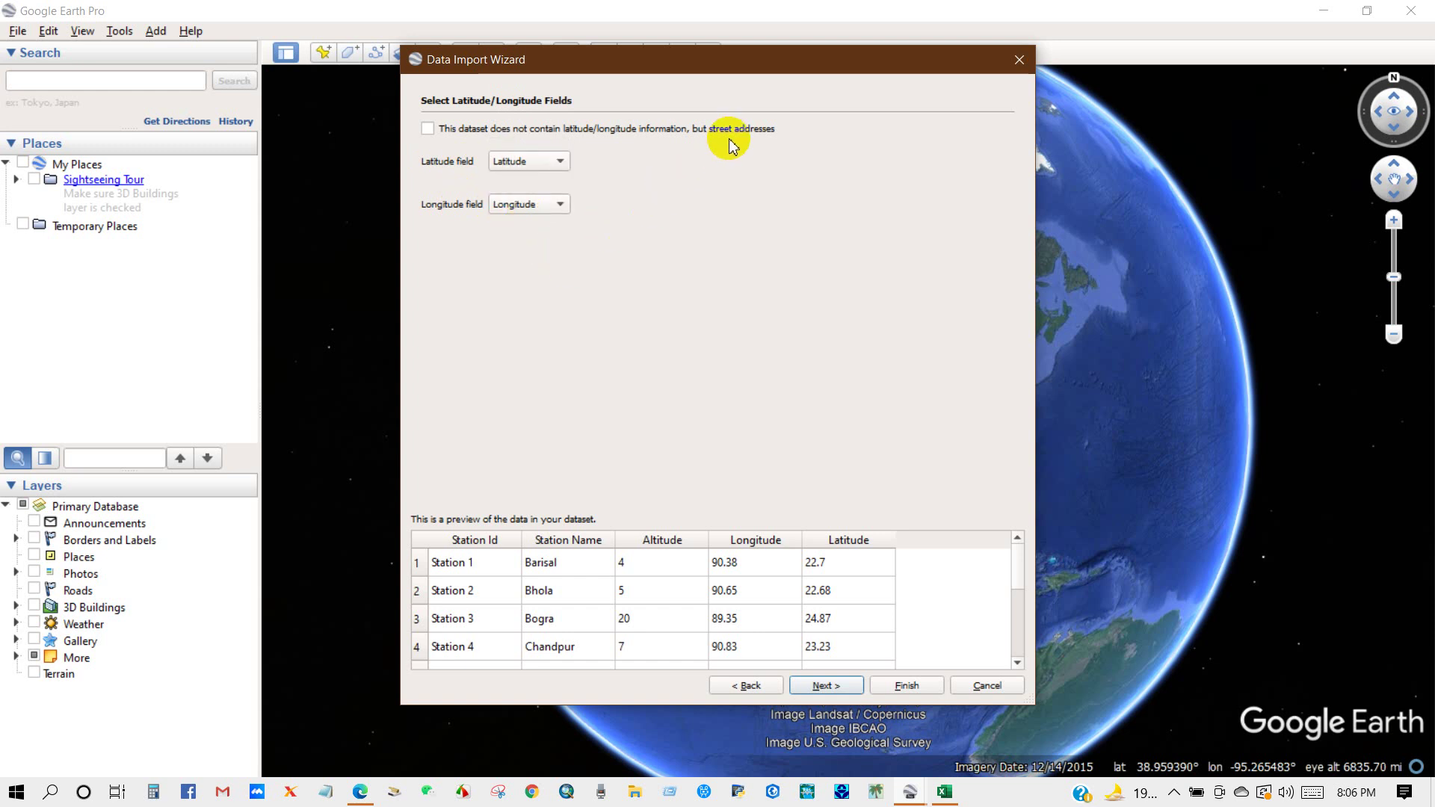
{"action": "left_click", "coordinate": [827, 686]}
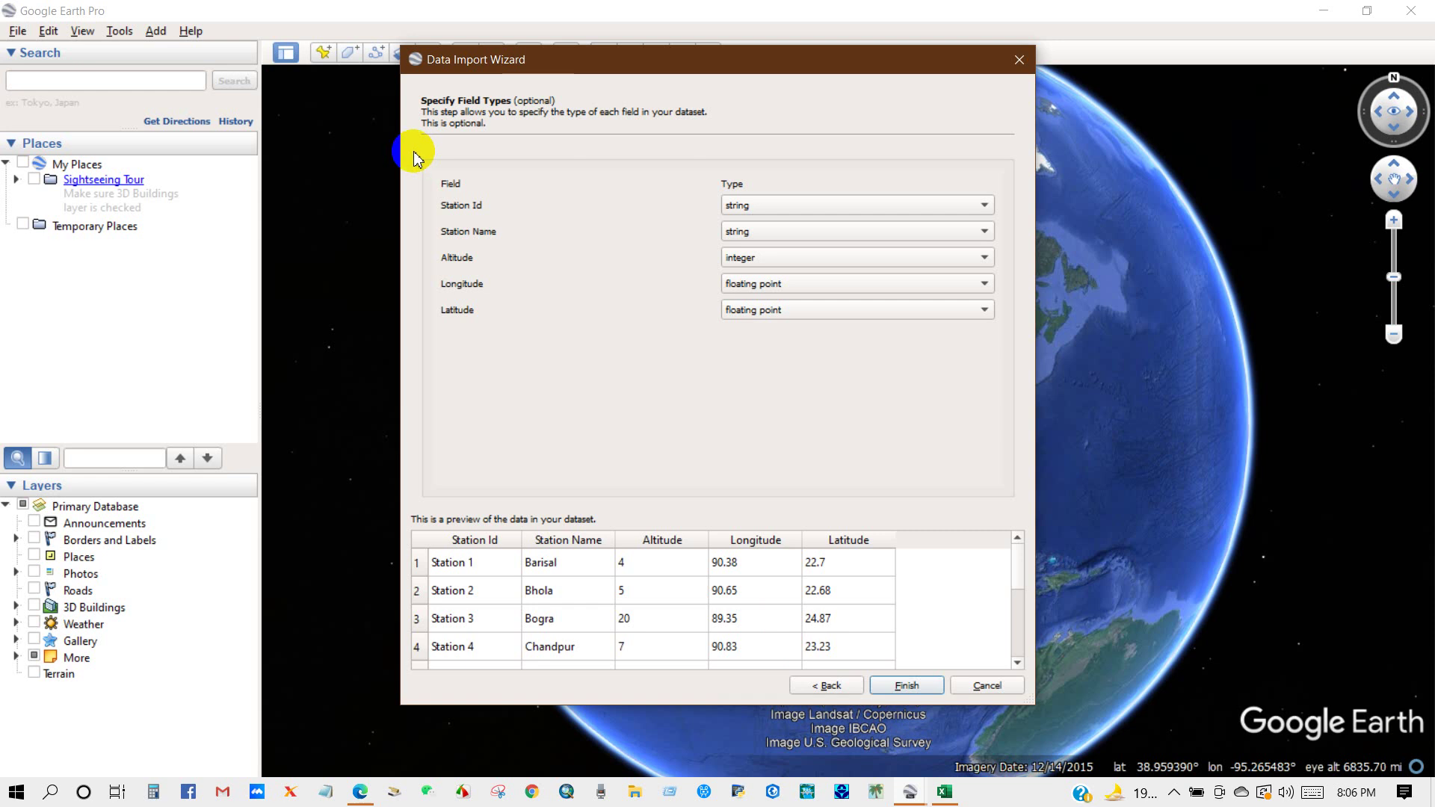
- Keep Station Id as string, Altitude as integer and Longitude as floating point, and finish the data import wizard
{"action": "left_click", "coordinate": [811, 206]}
{"action": "left_click", "coordinate": [810, 204]}
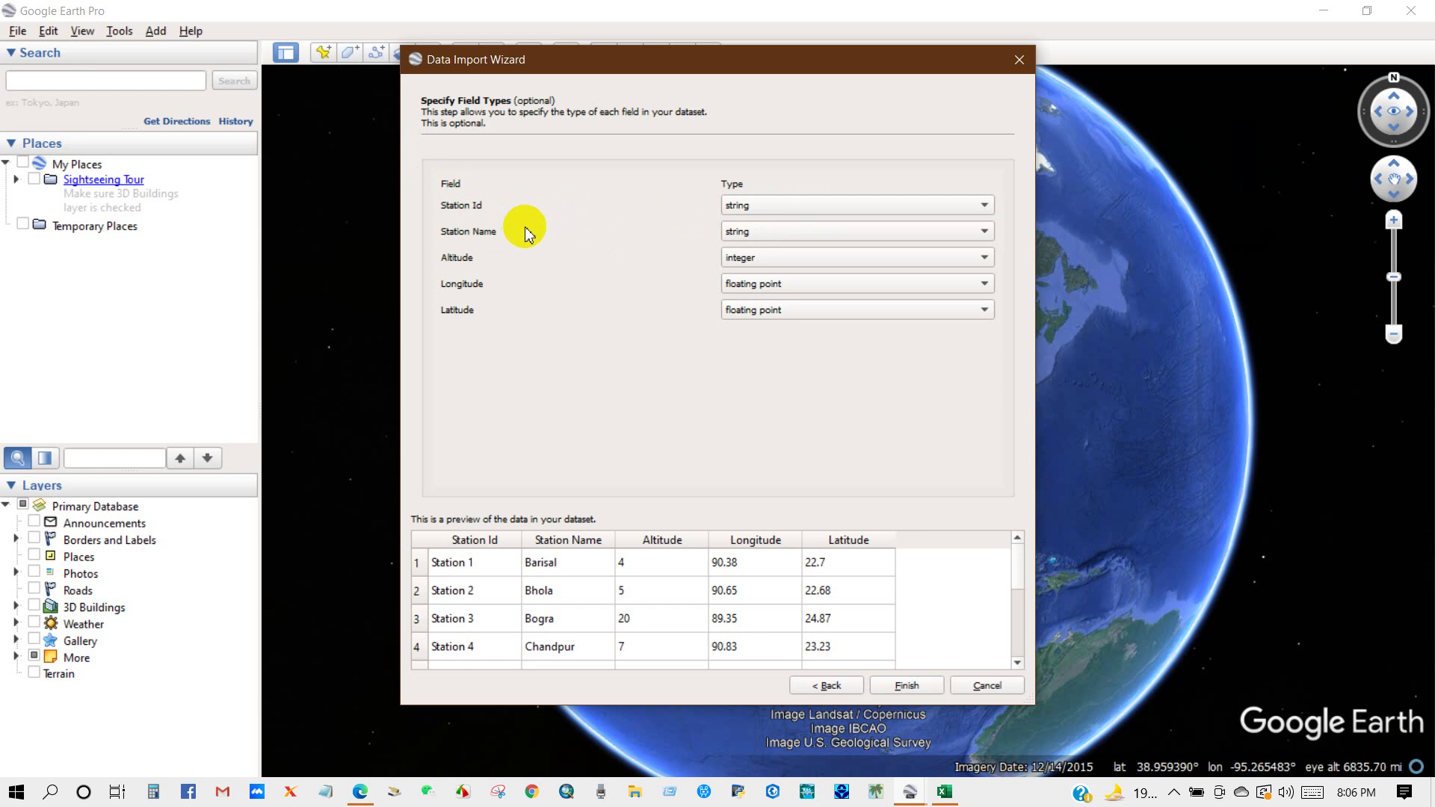
{"action": "left_click", "coordinate": [761, 261]}
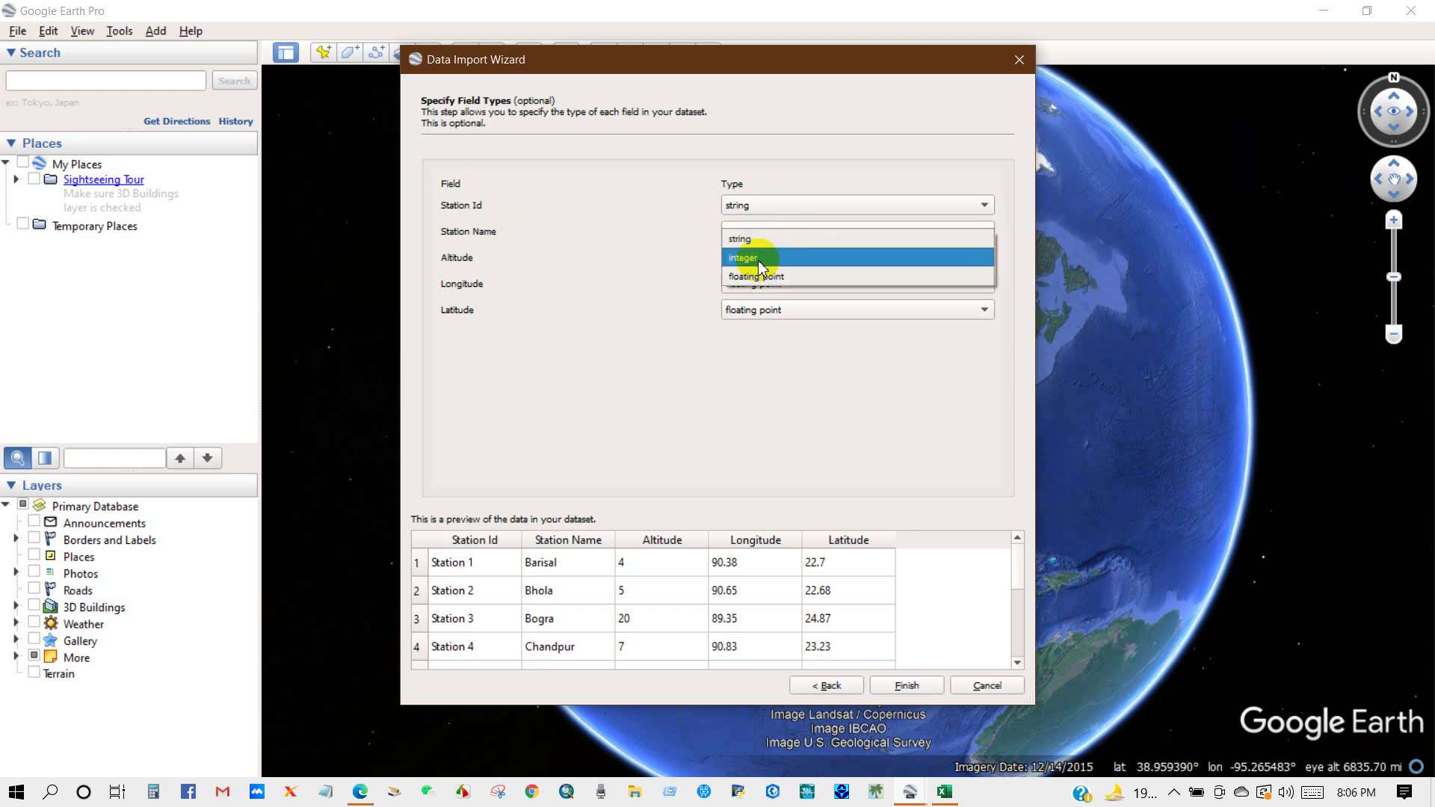
{"action": "left_click", "coordinate": [759, 260]}
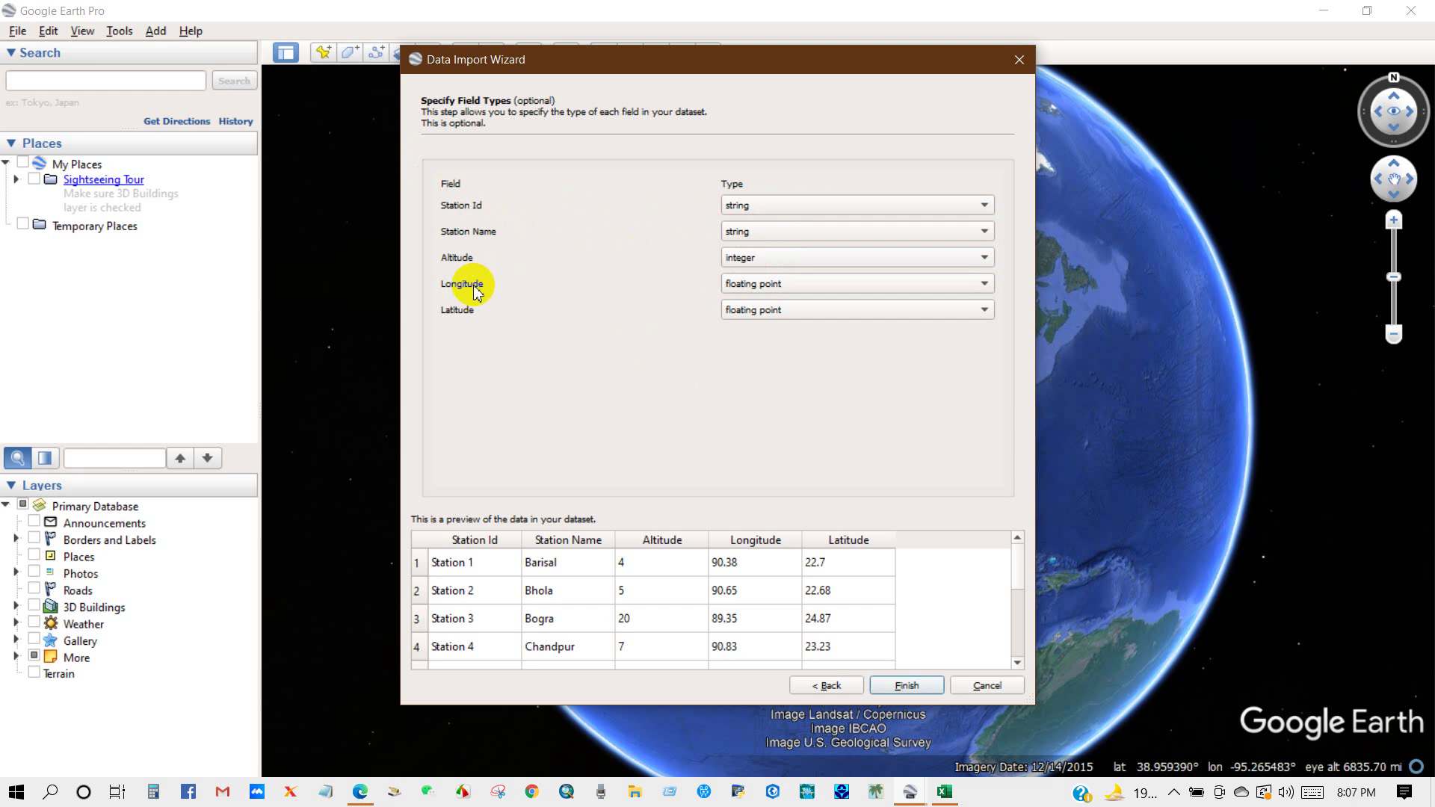
{"action": "left_click", "coordinate": [781, 285]}
{"action": "left_click", "coordinate": [781, 284]}
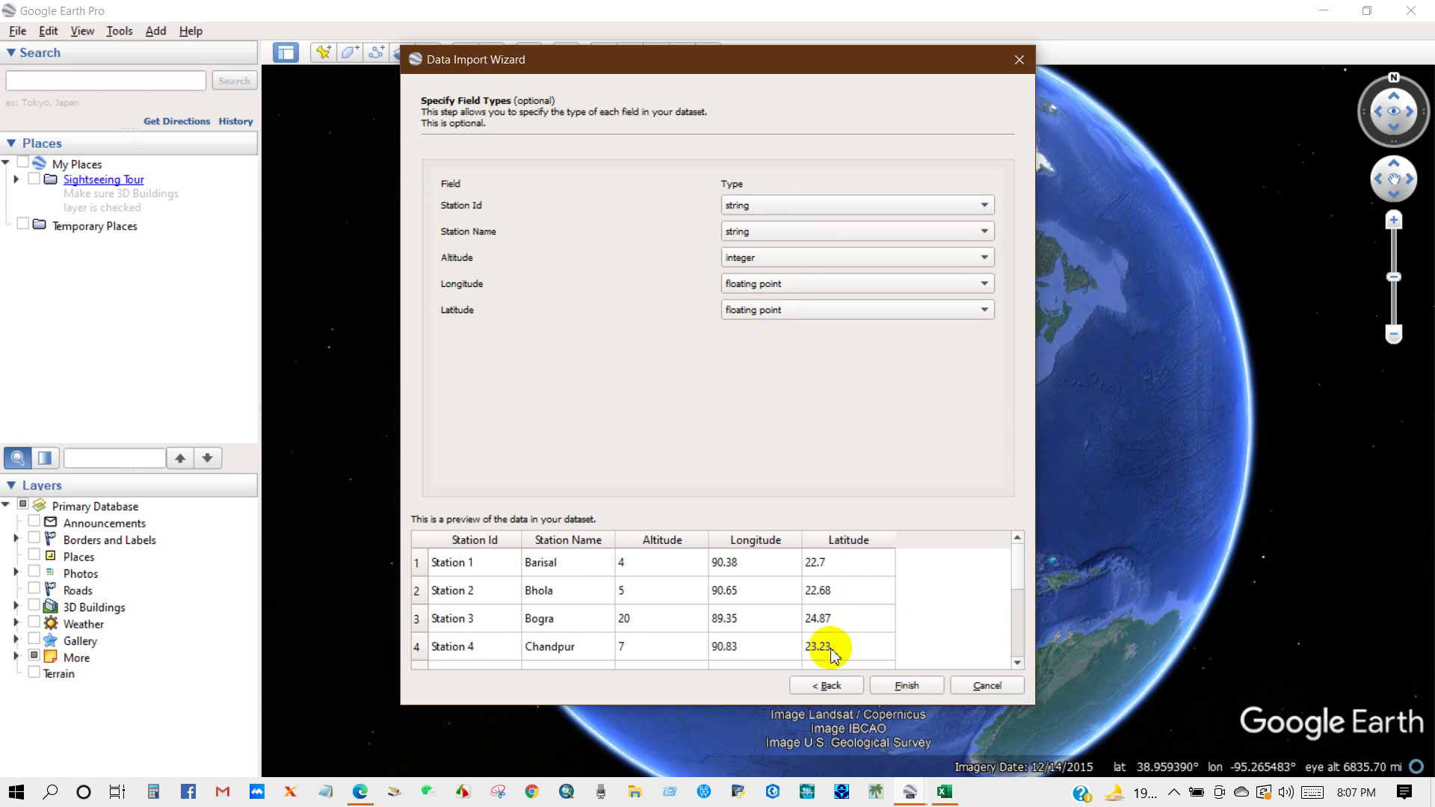
{"action": "left_click", "coordinate": [905, 686]}
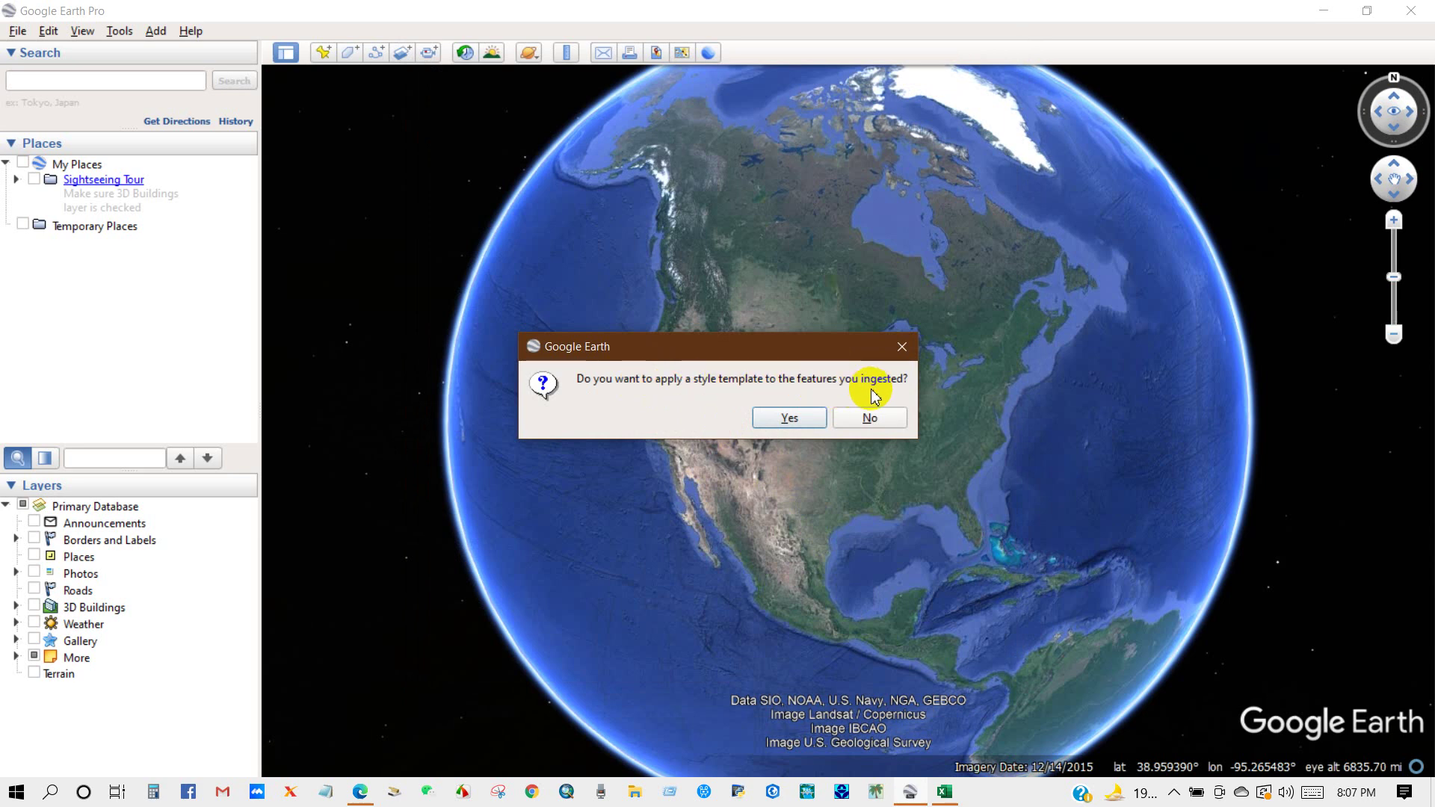
- Choose to apply a style template to the imported features and set its name field to Station_Id
{"action": "left_click", "coordinate": [786, 417]}
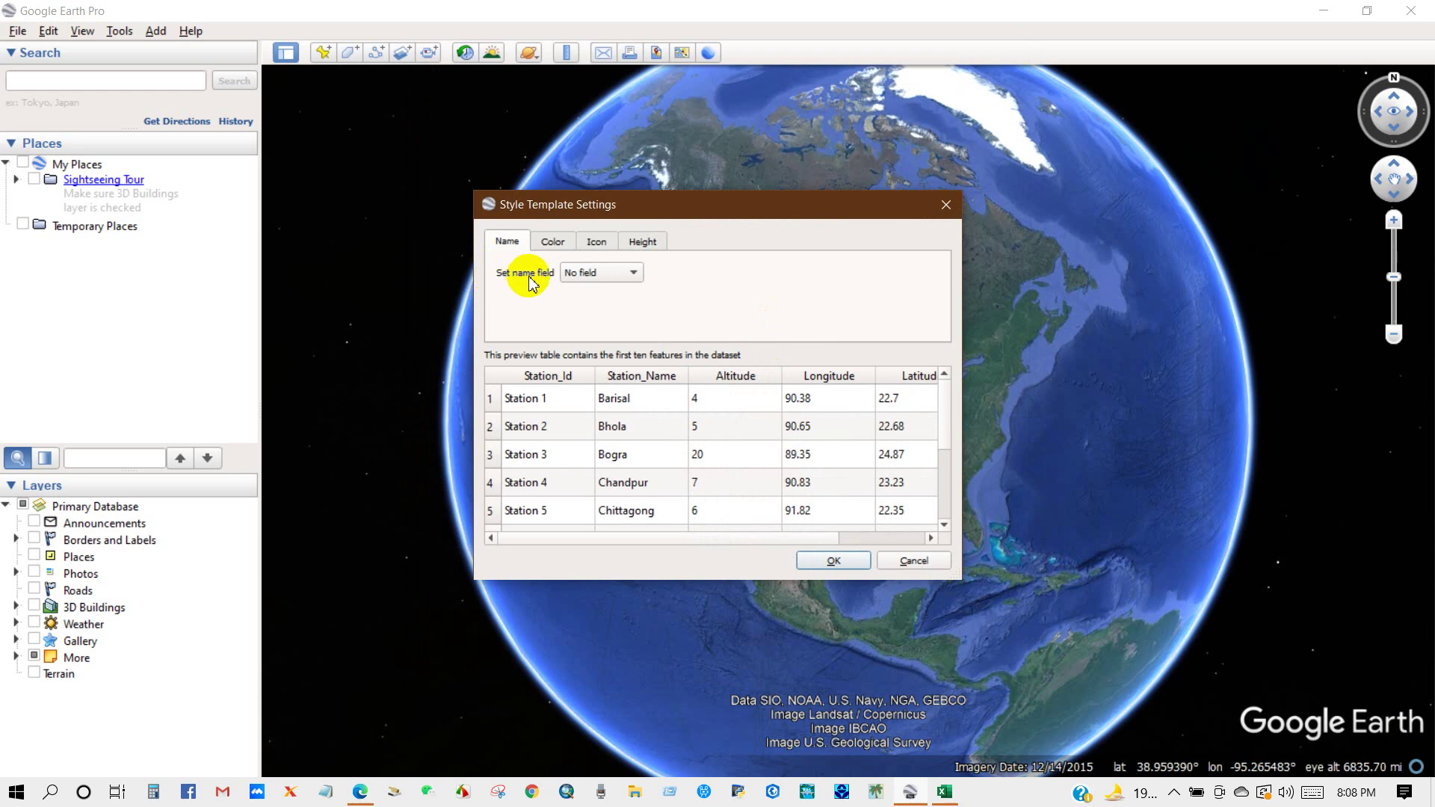
{"action": "left_click", "coordinate": [587, 273]}
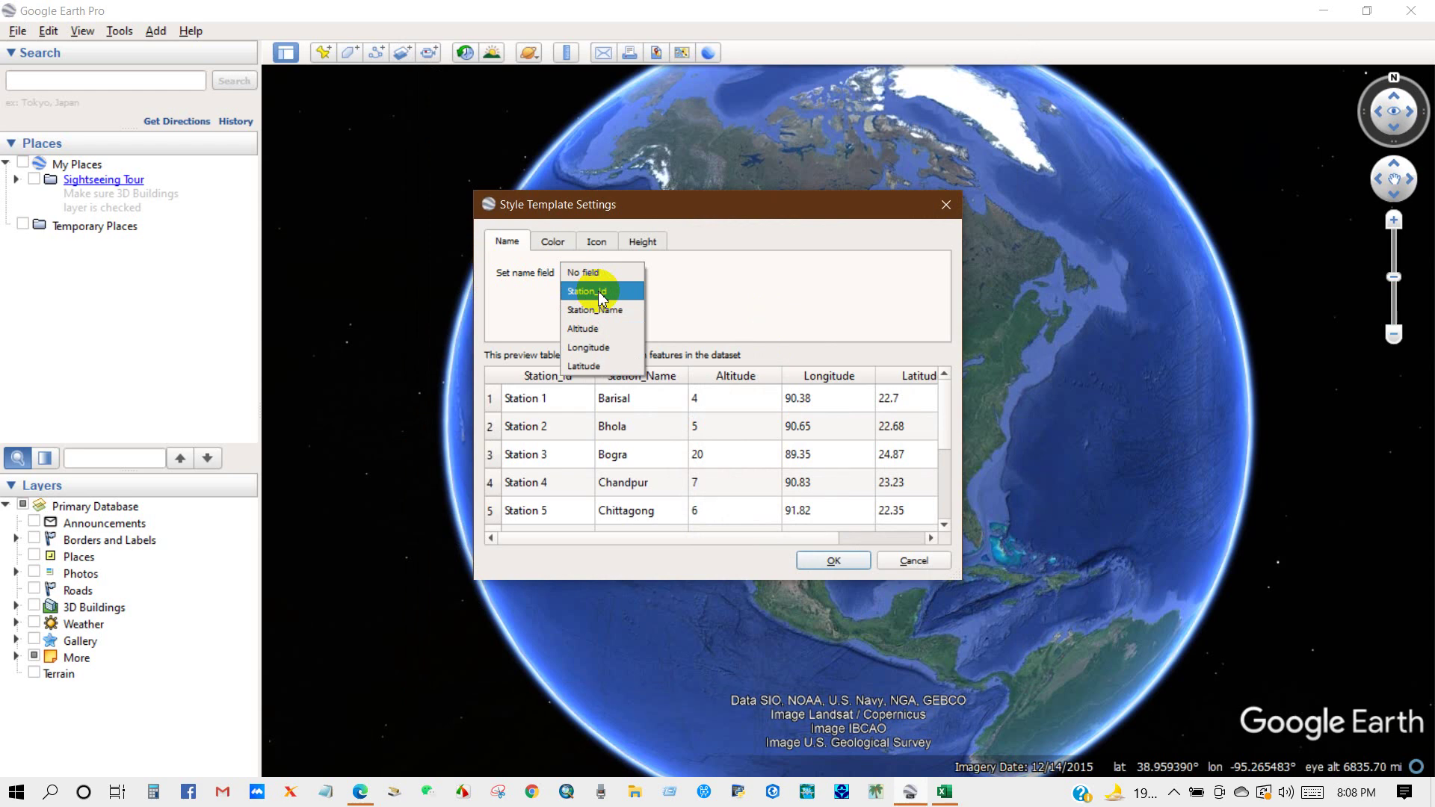
{"action": "left_click", "coordinate": [601, 298]}
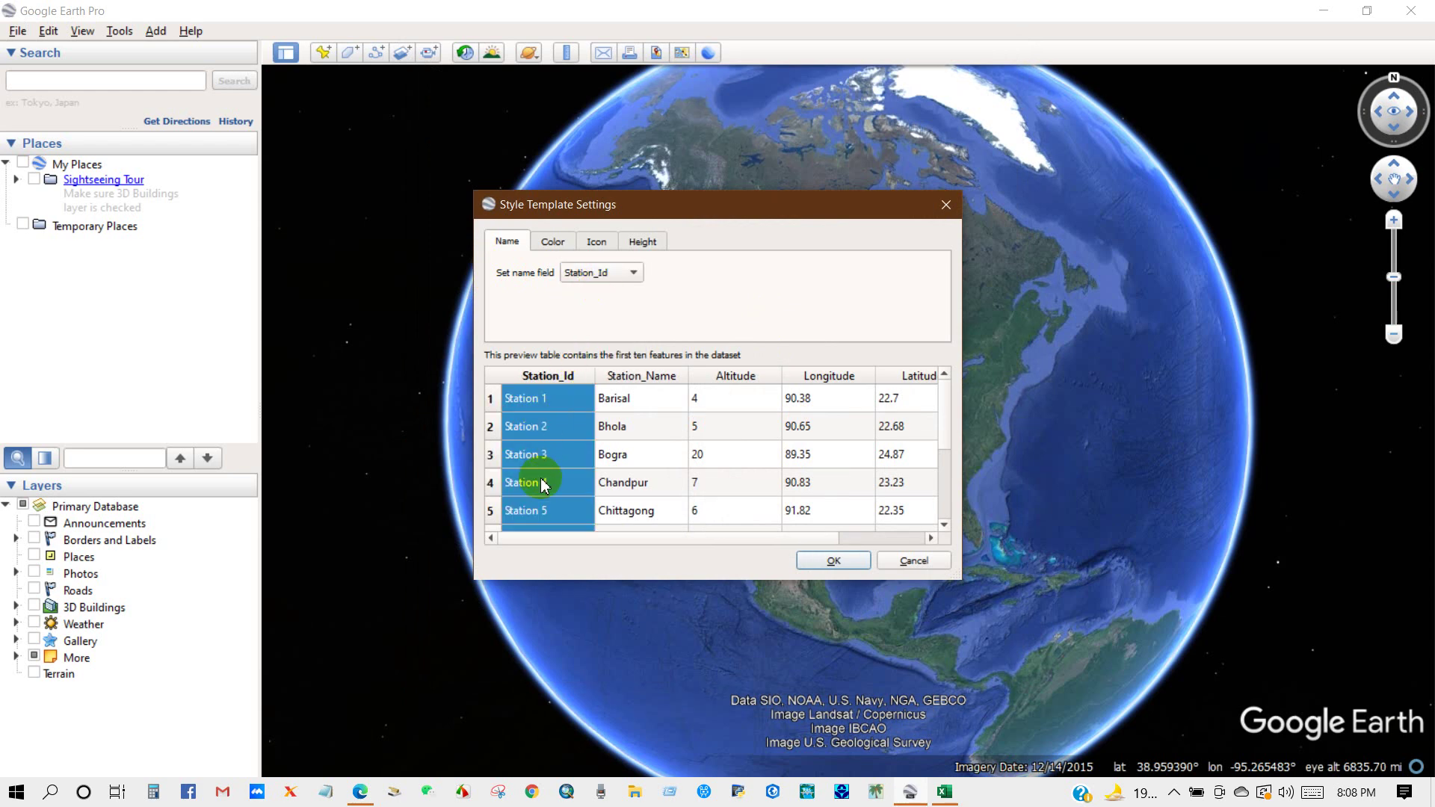
- Set the single color for the imported features to red (#ff0000) in the style template
{"action": "left_click", "coordinate": [553, 246]}
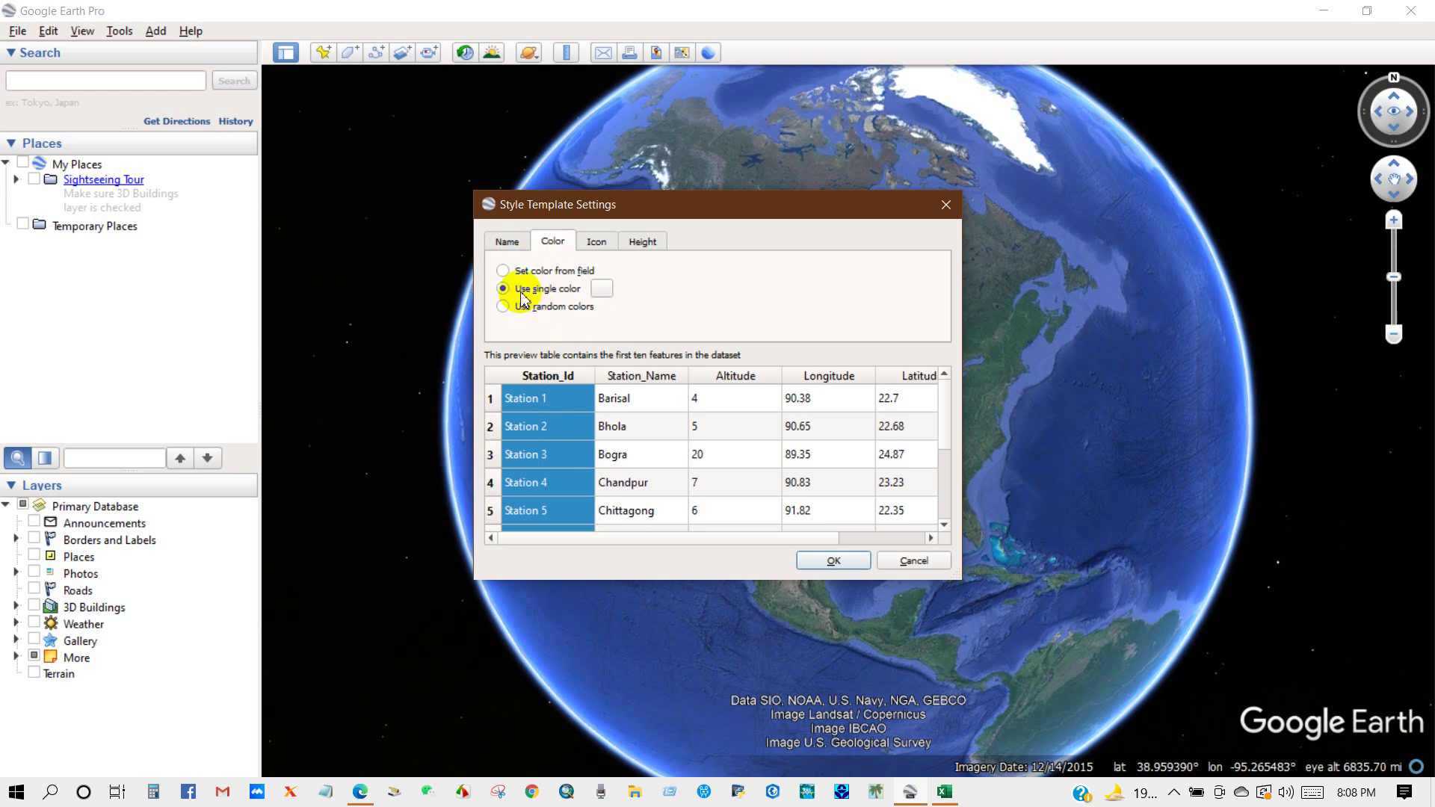
{"action": "left_click", "coordinate": [602, 289]}
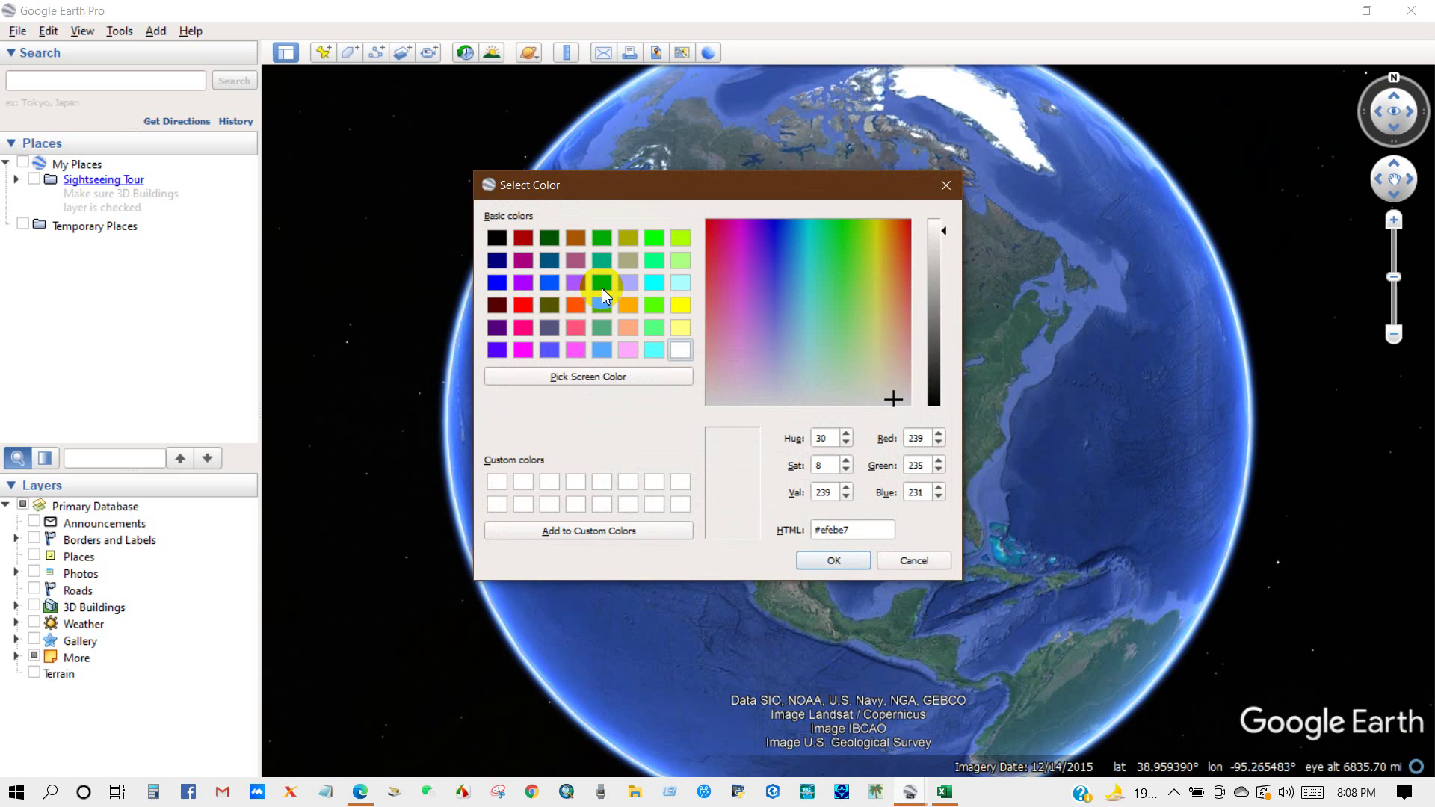
{"action": "left_click", "coordinate": [521, 308]}
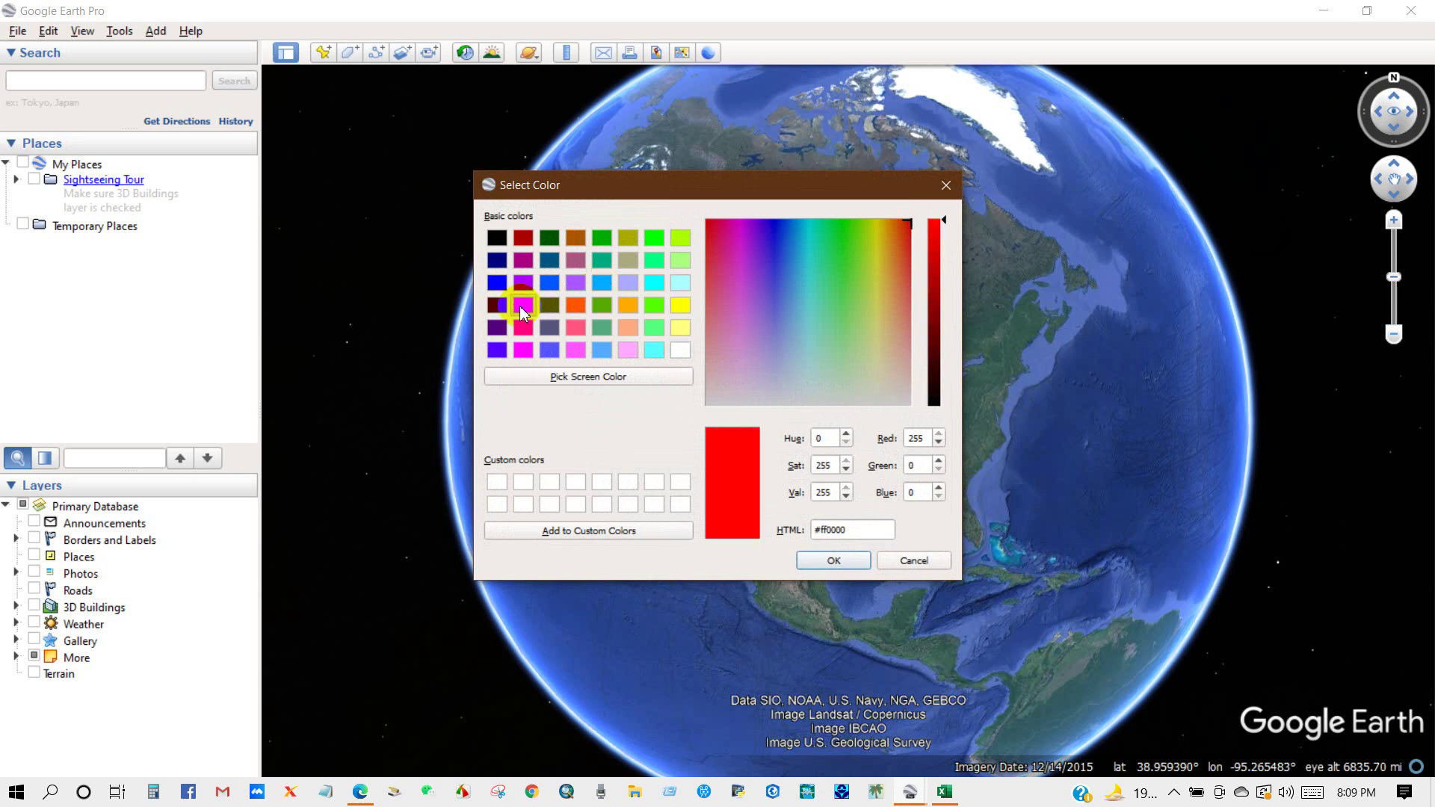
{"action": "left_click", "coordinate": [833, 560]}
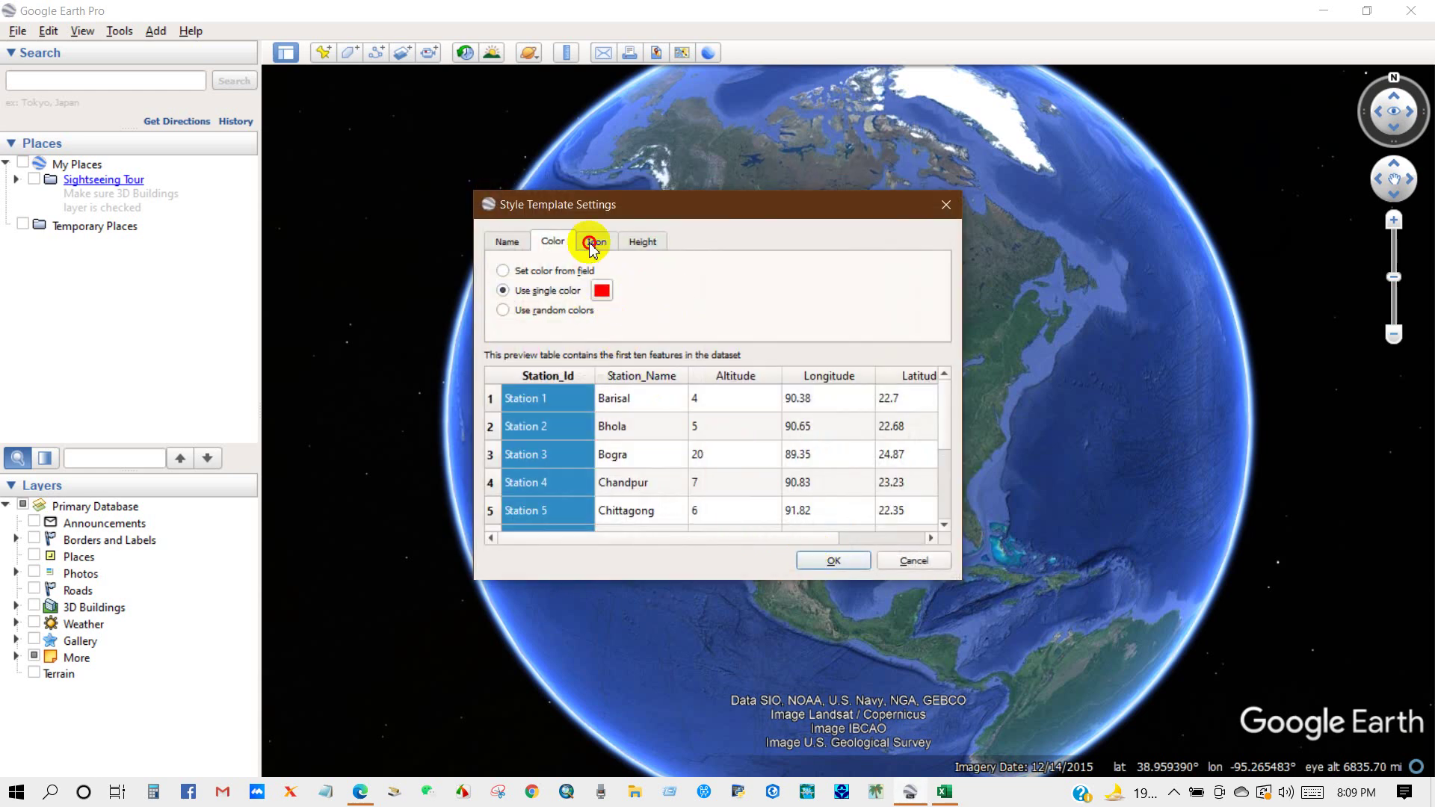
- Keep the same icon for all features, accept the style settings and save the template as Data CSV V2
{"action": "left_click", "coordinate": [591, 243]}
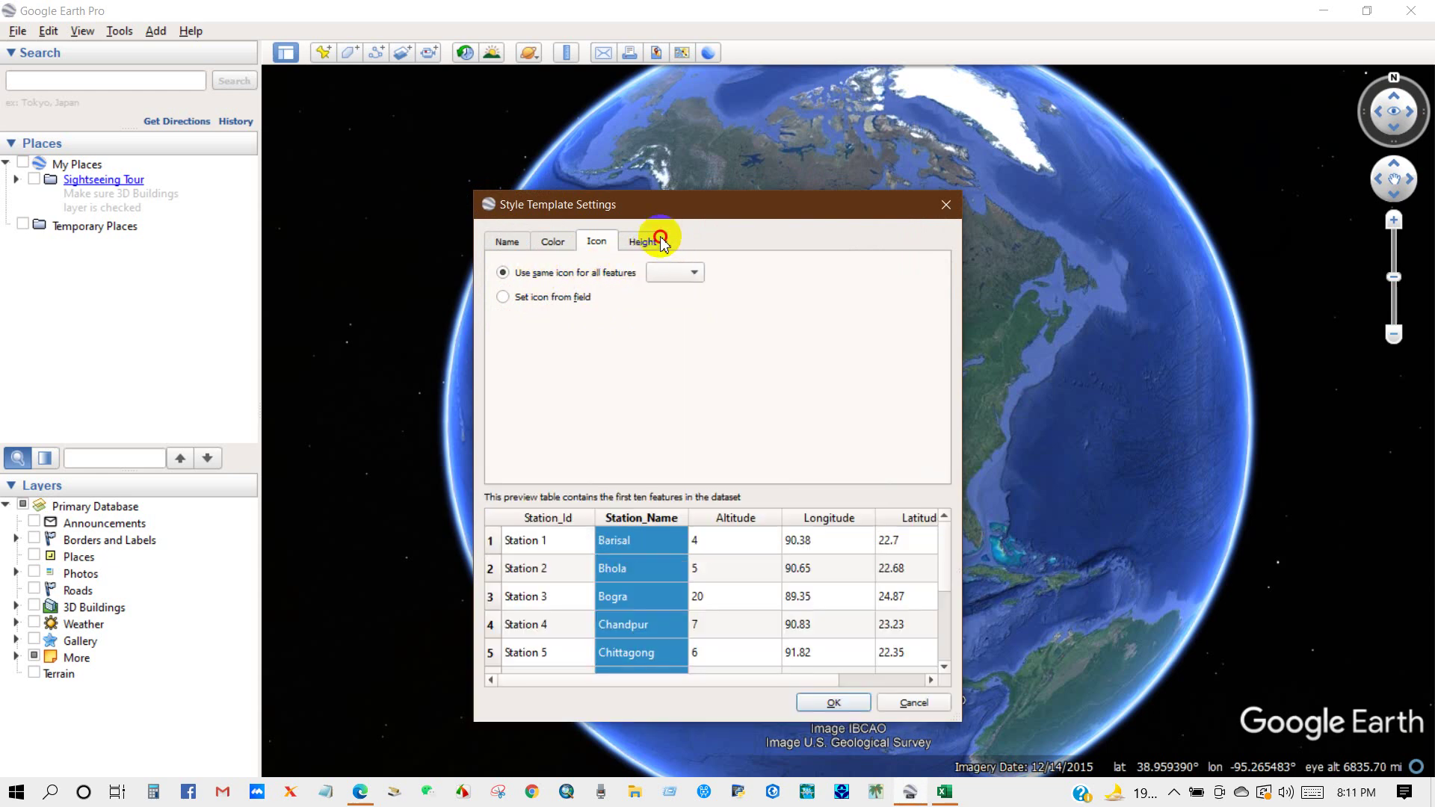
{"action": "left_click", "coordinate": [661, 241]}
{"action": "left_click", "coordinate": [553, 241]}
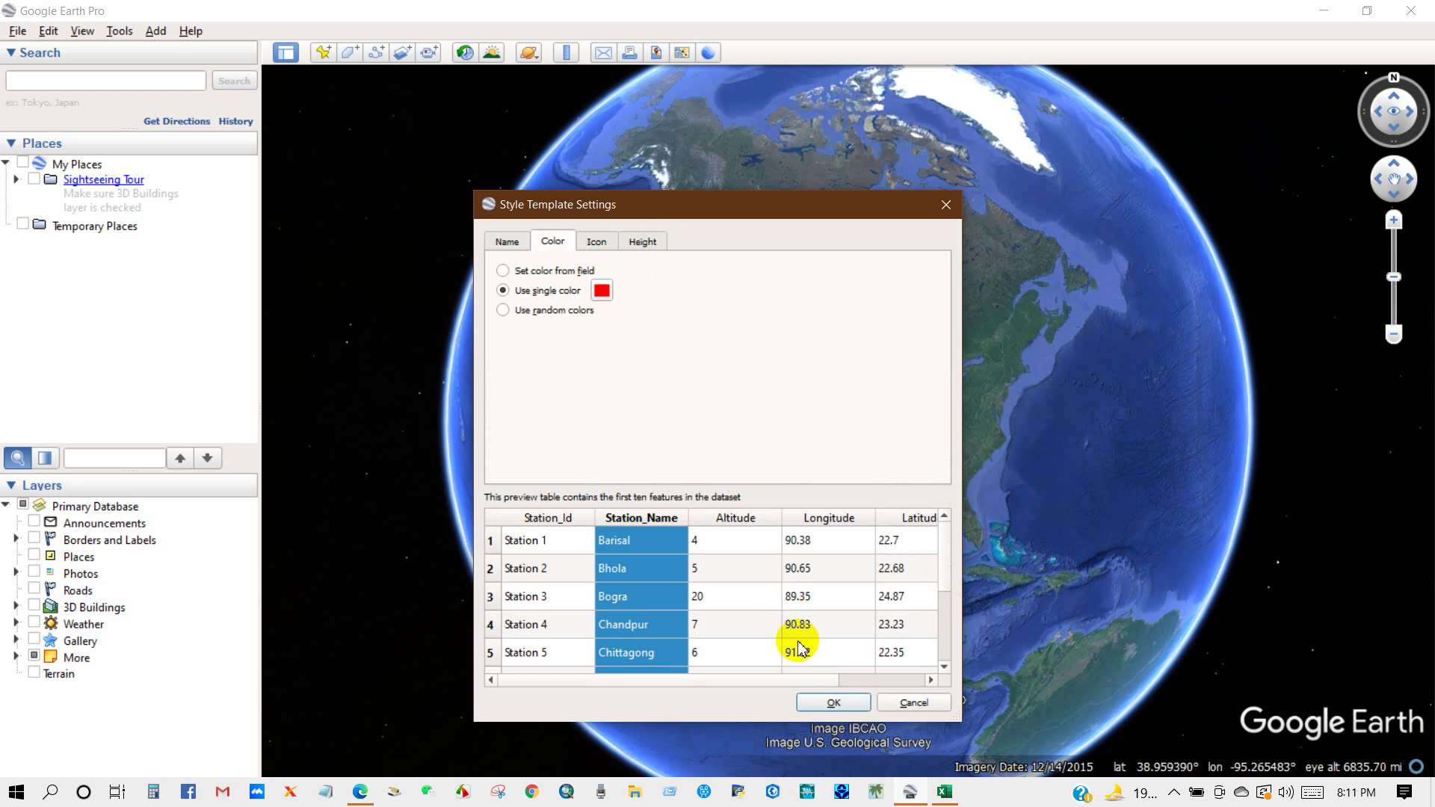
{"action": "left_click", "coordinate": [831, 701]}
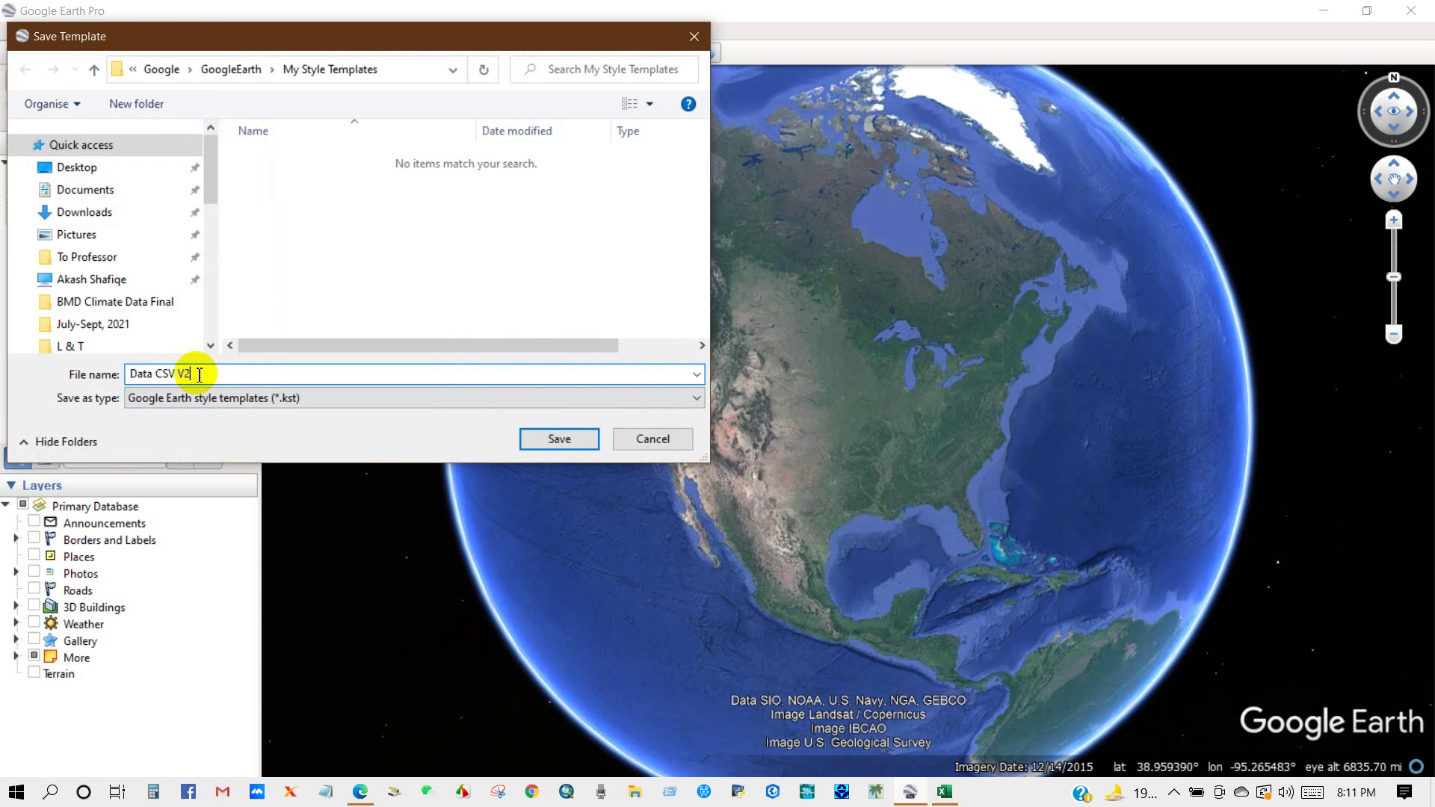
{"action": "left_click_drag", "start_coordinate": [191, 375], "coordinate": [131, 374]}
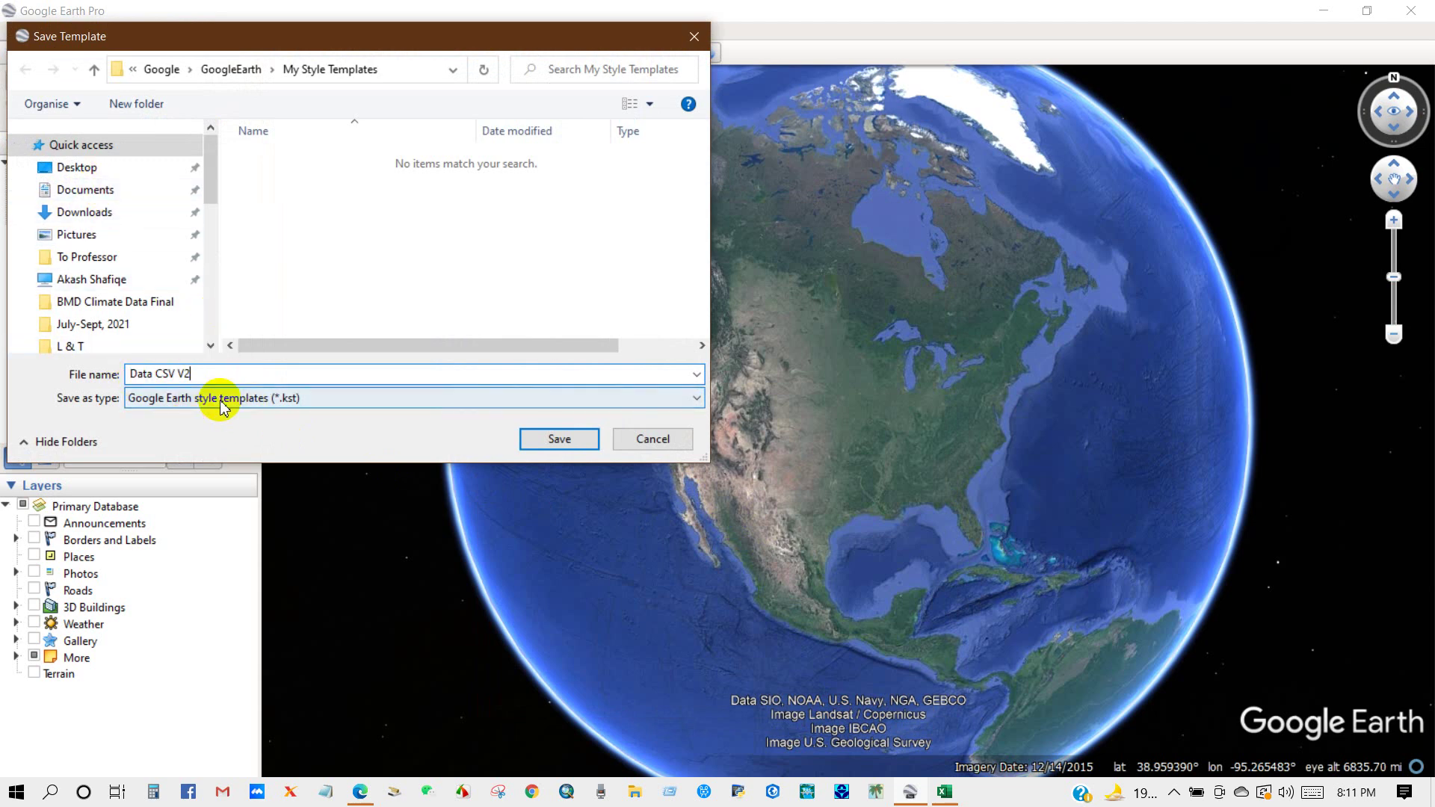
{"action": "left_click", "coordinate": [544, 440]}
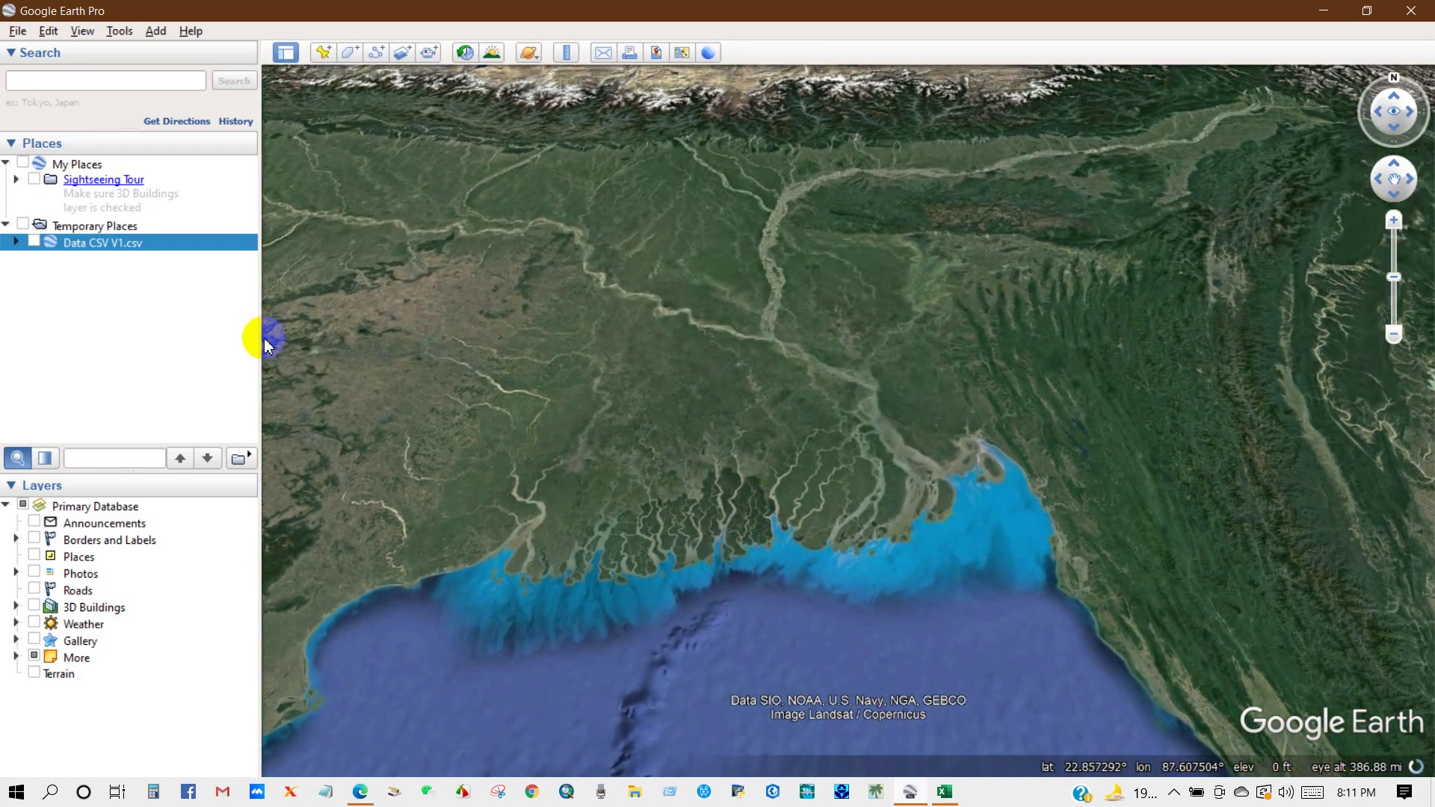
- Turn on the Temporary Places folder to show the imported stations on the map
{"action": "left_click", "coordinate": [23, 226]}
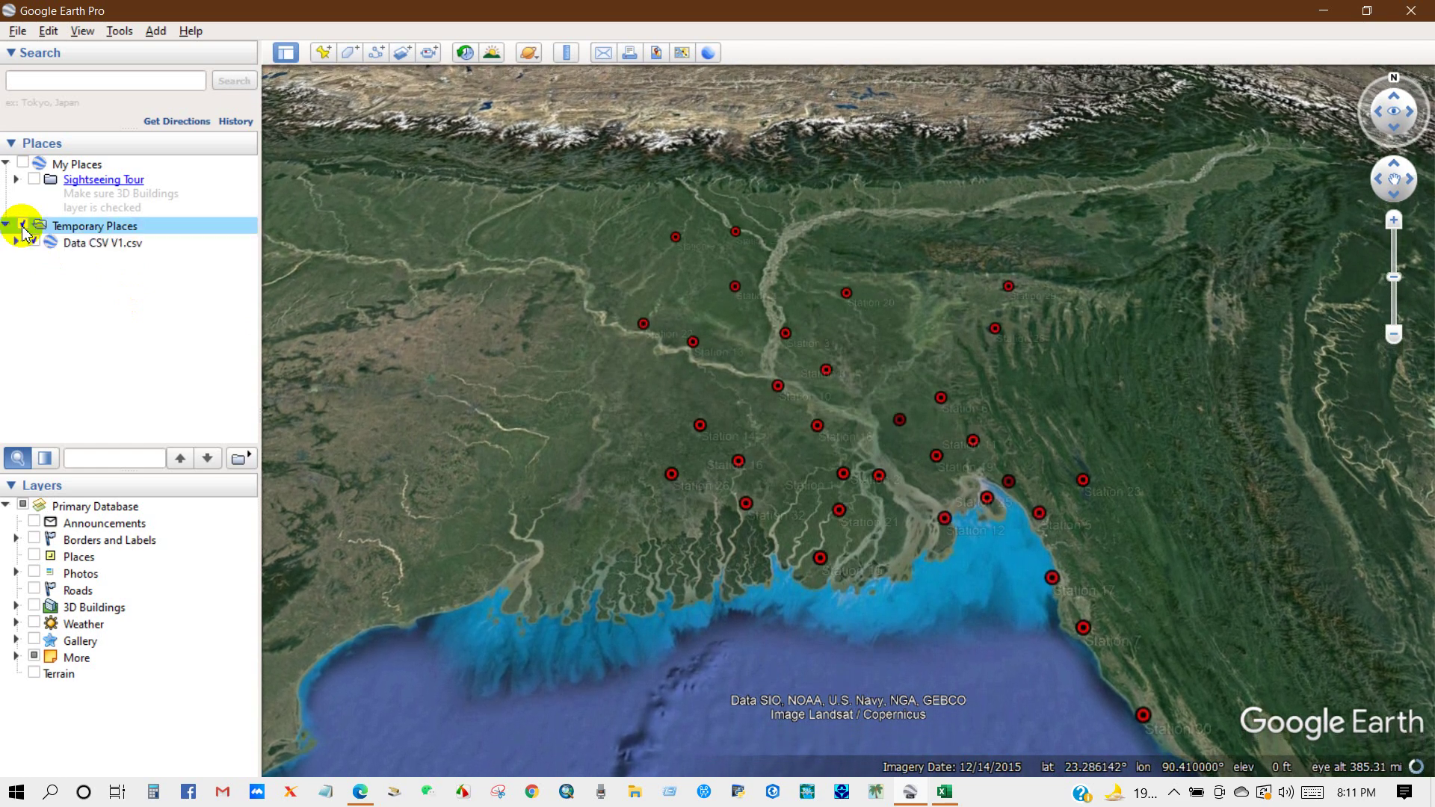
{"action": "left_click", "coordinate": [624, 518]}
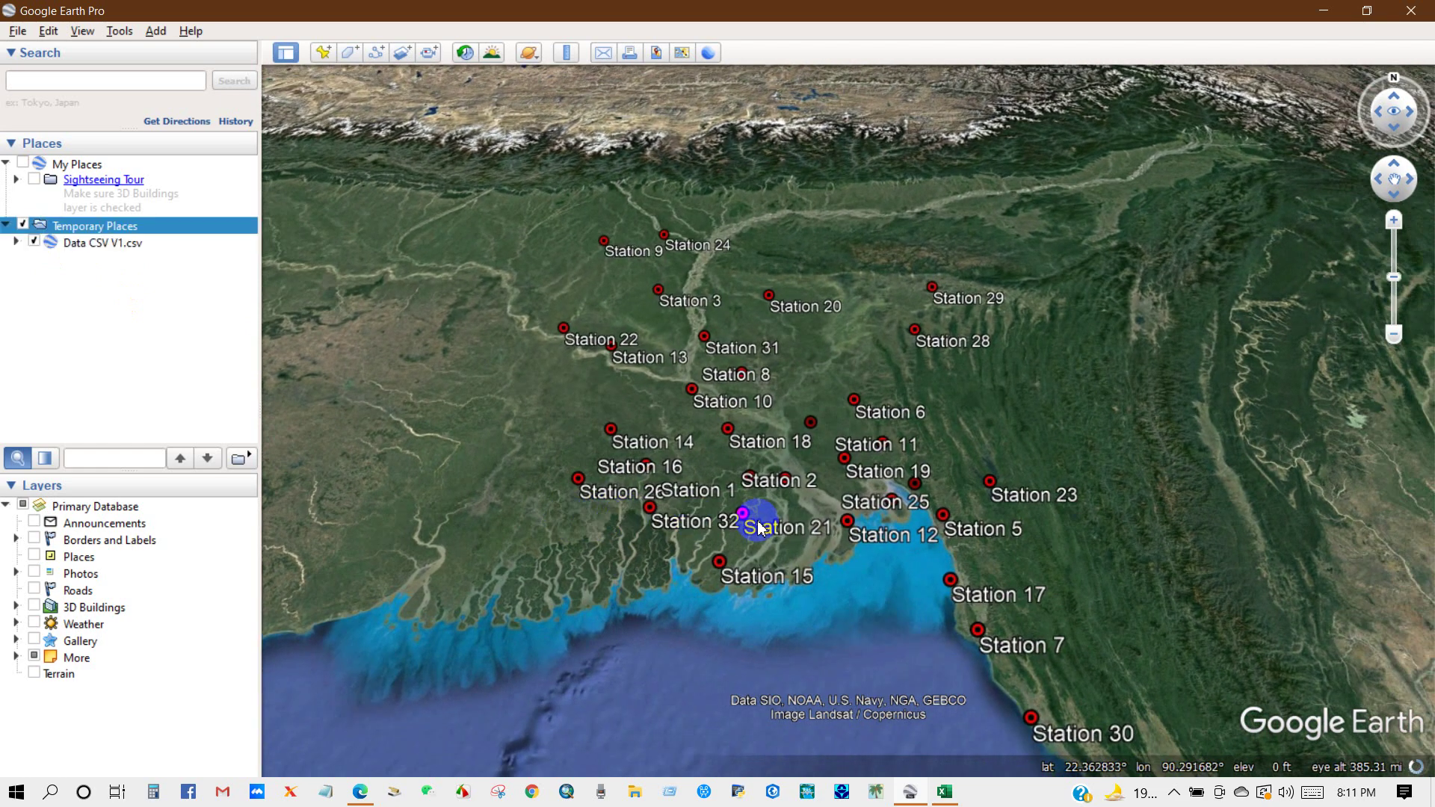
{"action": "scroll", "coordinate": [747, 519], "scroll_direction": "down", "scroll_amount": 5}
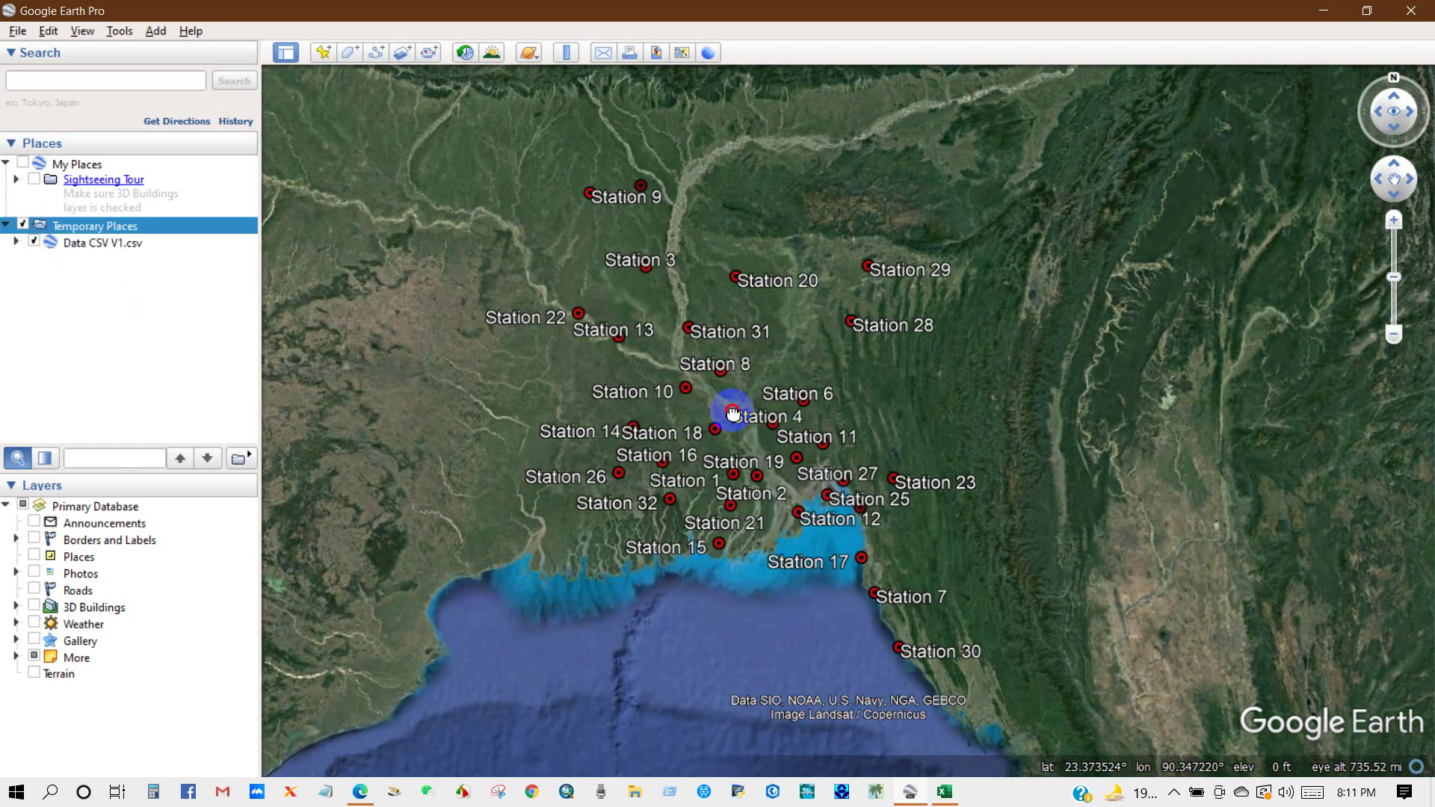
{"action": "left_click_drag", "start_coordinate": [732, 413], "coordinate": [800, 468]}
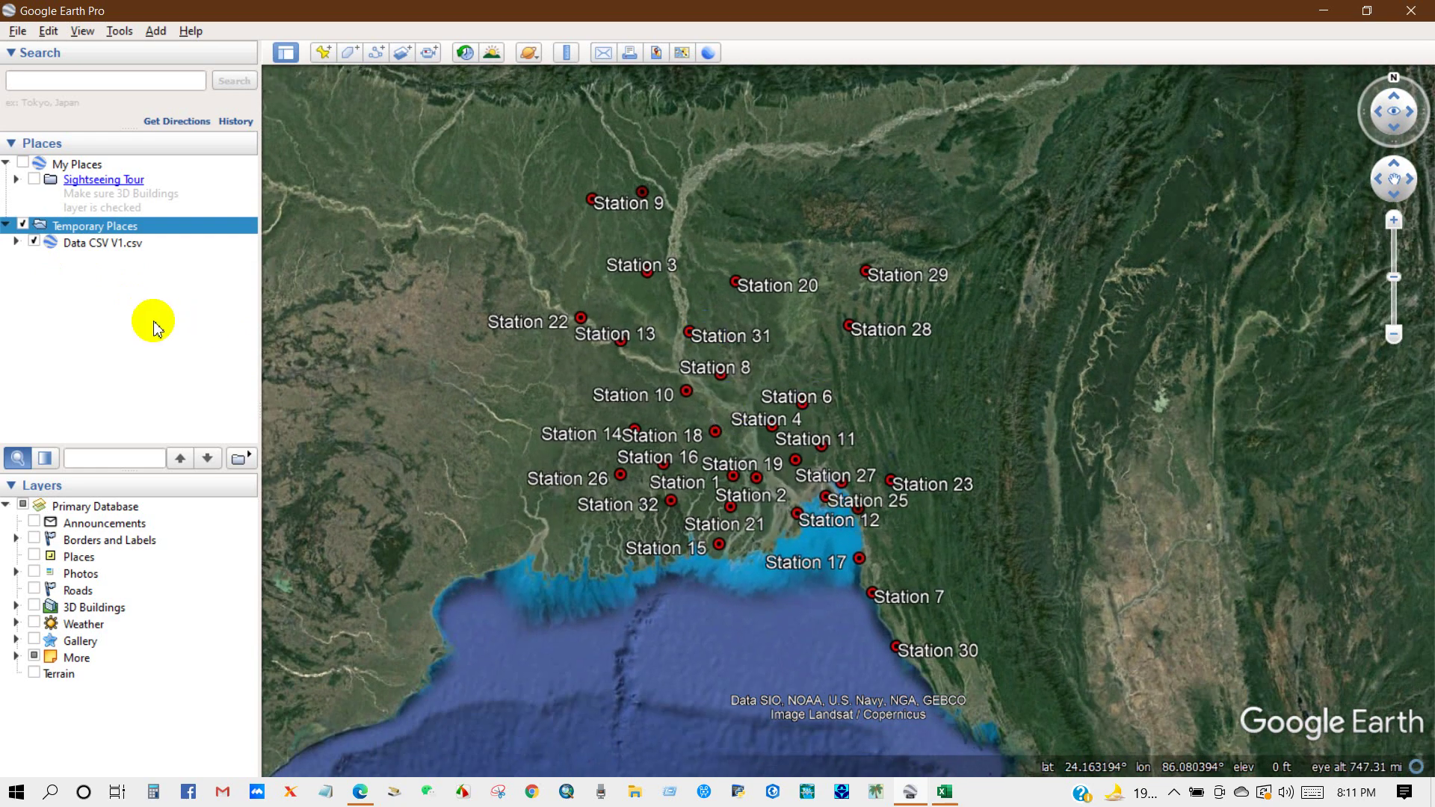
- Expand Data CSV V1 to list its stations, view the details of Station 2 and close its information balloon
{"action": "left_click", "coordinate": [16, 243]}
{"action": "left_click", "coordinate": [26, 260]}
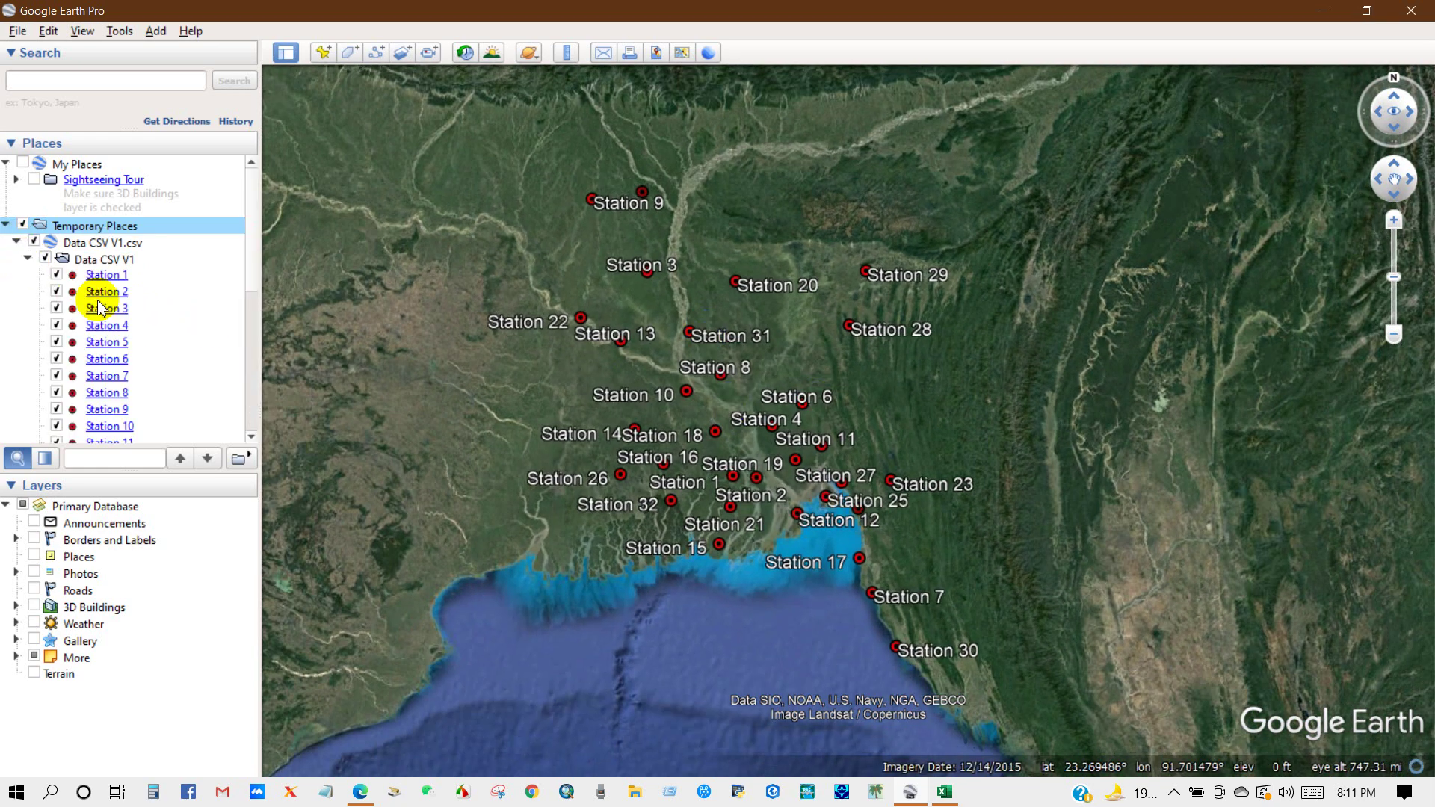
{"action": "scroll", "coordinate": [104, 336], "scroll_direction": "down", "scroll_amount": 7}
{"action": "scroll", "coordinate": [105, 358], "scroll_direction": "up", "scroll_amount": 7}
{"action": "left_click", "coordinate": [107, 292]}
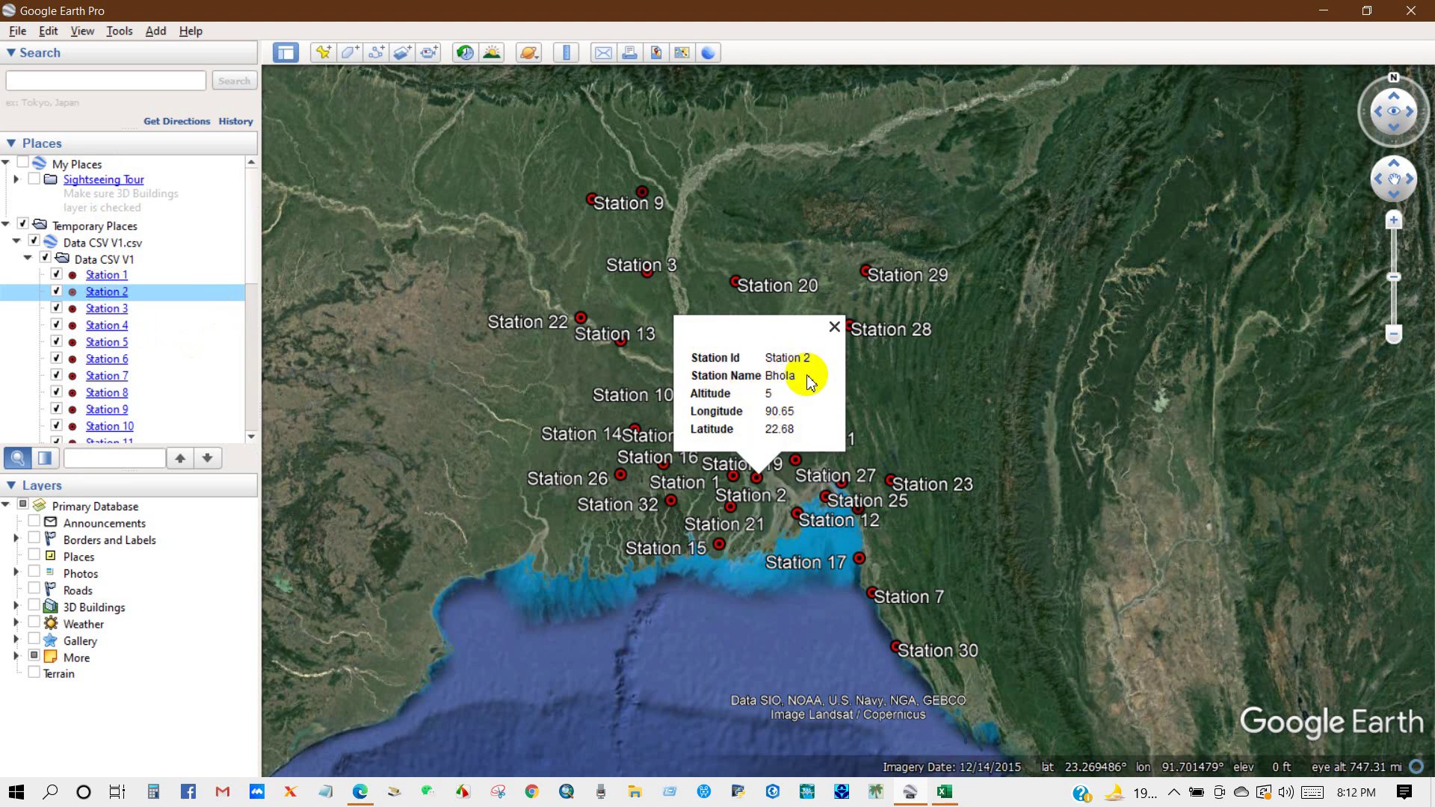
{"action": "left_click", "coordinate": [833, 328]}
- Inspect the placemarks around Station 1 and Station 2 up close and the full station distribution from farther out
{"action": "left_click", "coordinate": [757, 478]}
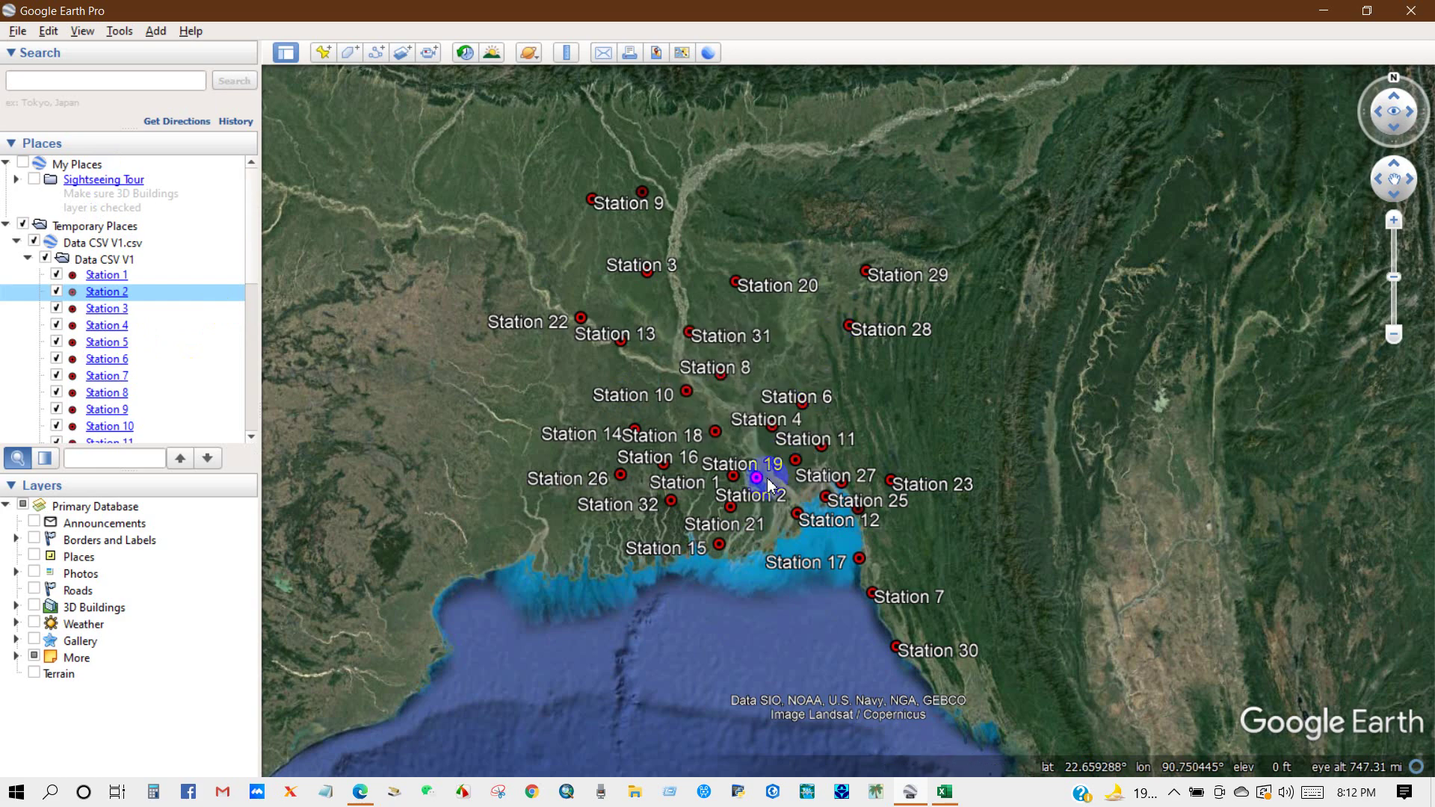
{"action": "double_click", "coordinate": [723, 473]}
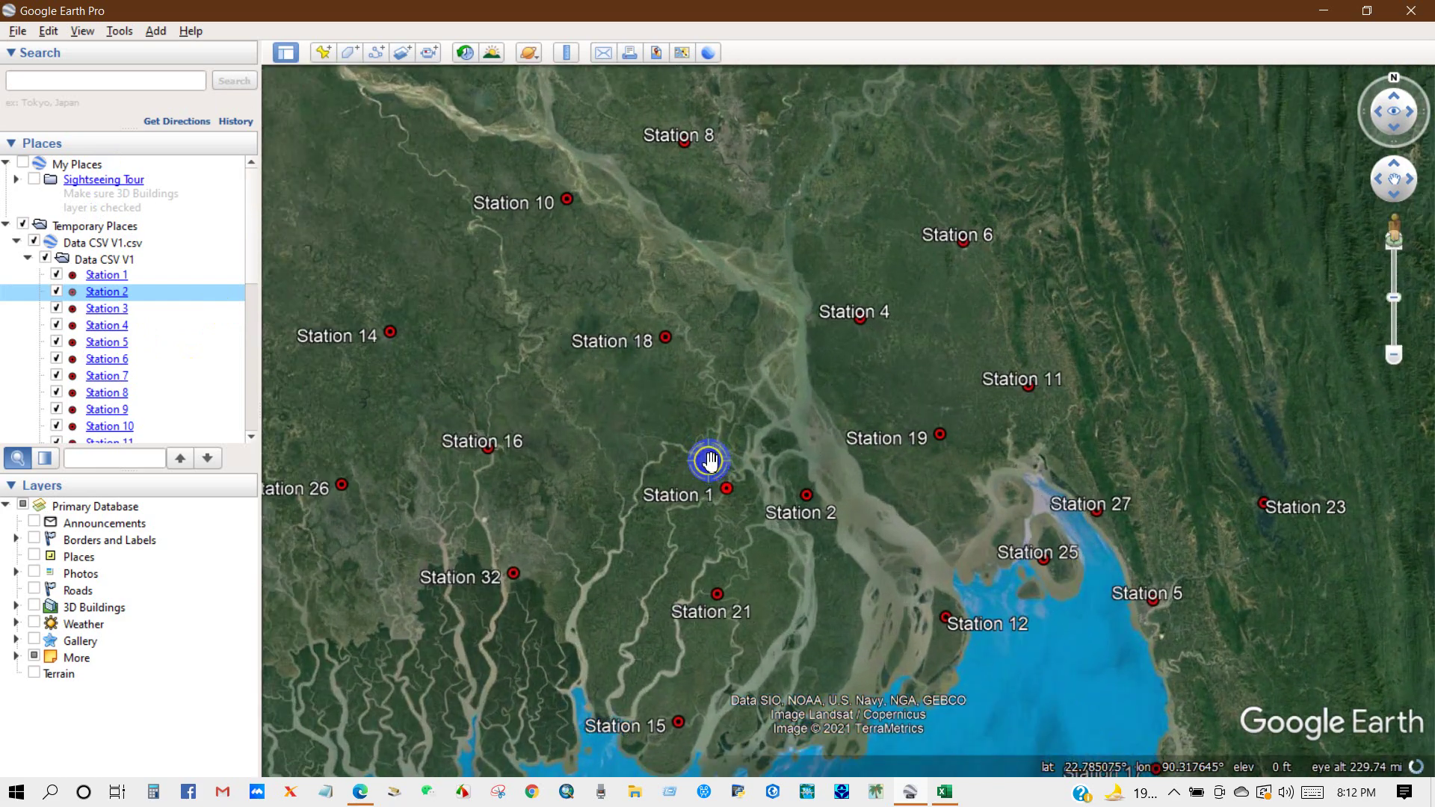
{"action": "scroll", "coordinate": [709, 462], "scroll_direction": "down", "scroll_amount": 5}
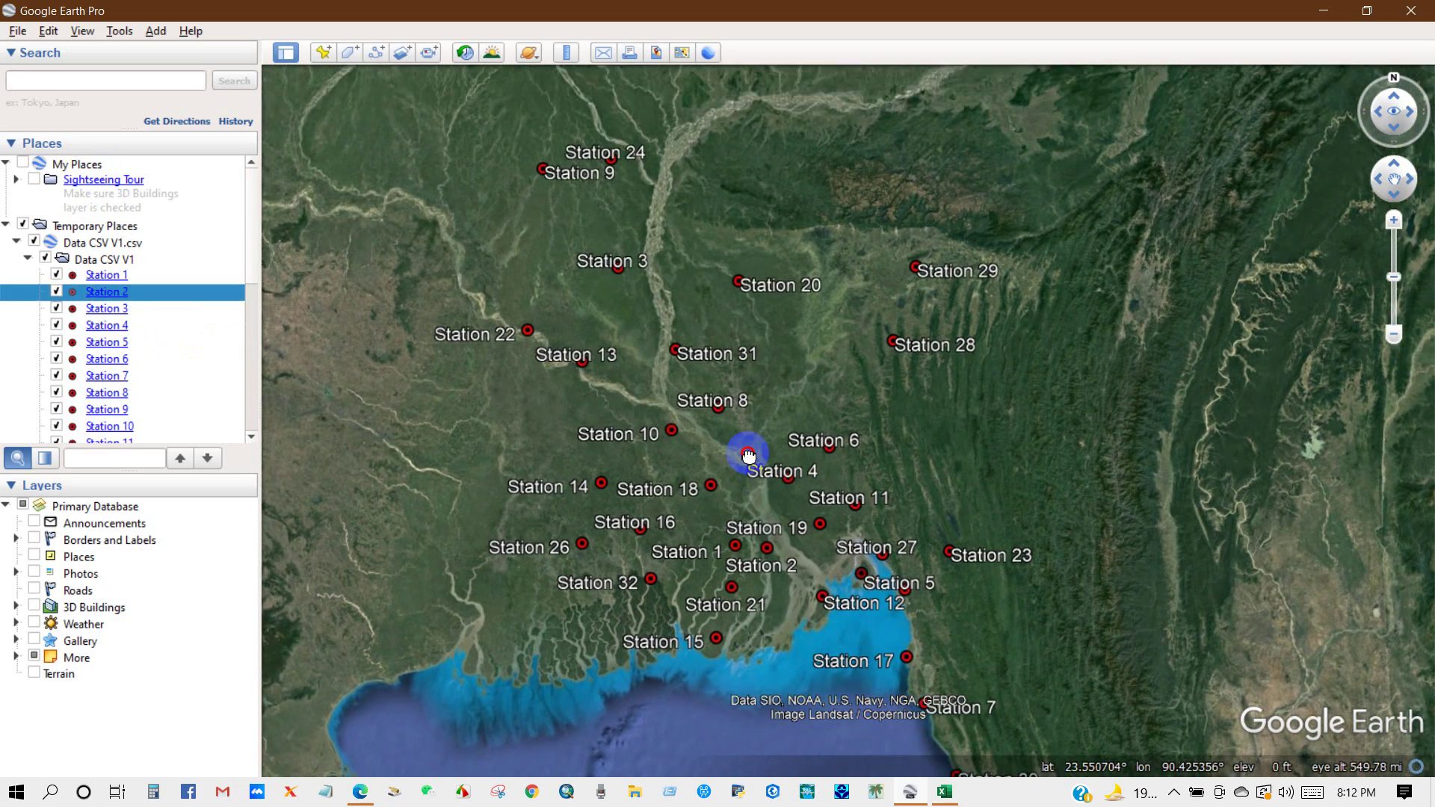
{"action": "scroll", "coordinate": [760, 449], "scroll_direction": "down", "scroll_amount": 5}
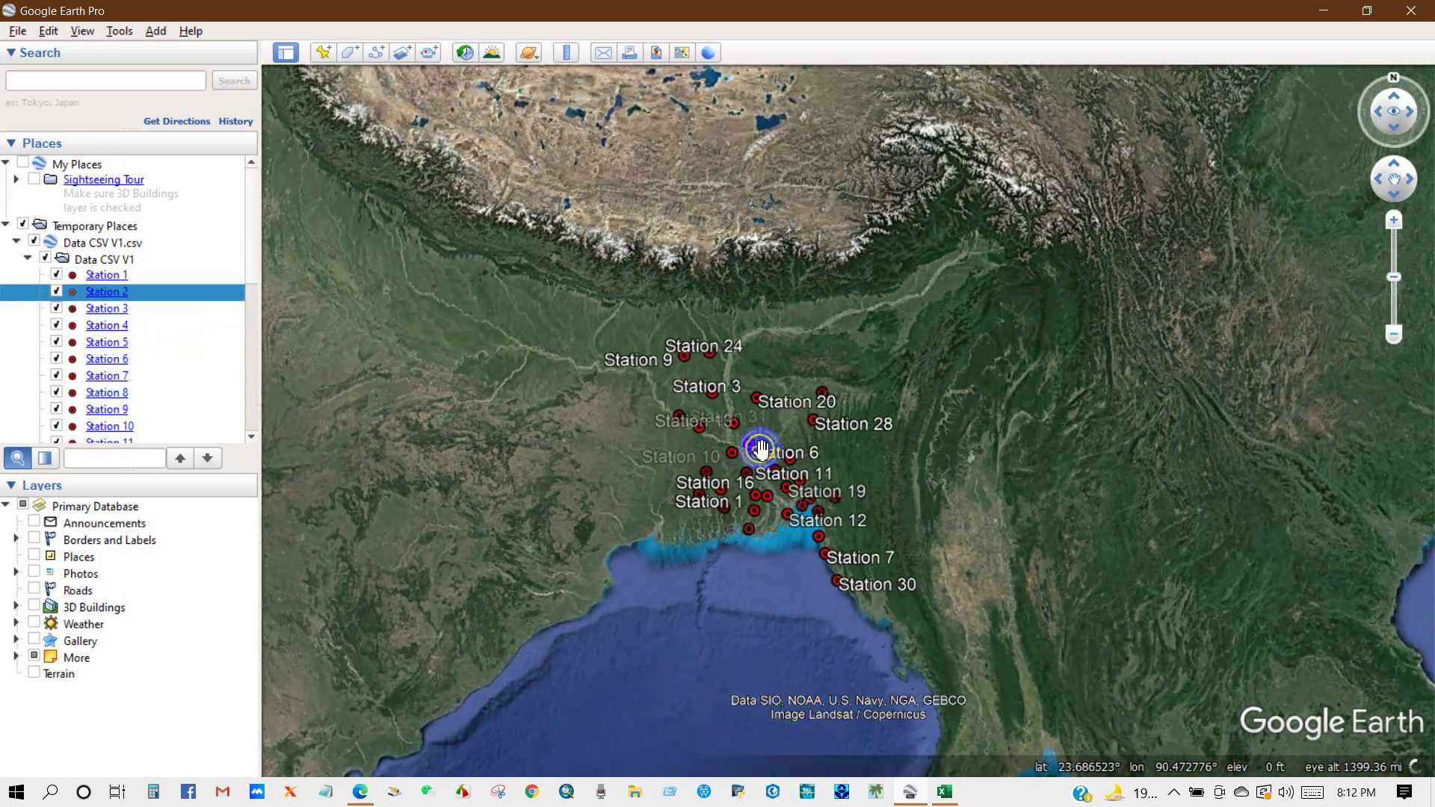
- Edit the properties of the Data CSV V1.csv folder and make all its descendants share one style
{"action": "scroll", "coordinate": [760, 452], "scroll_direction": "up", "scroll_amount": 5}
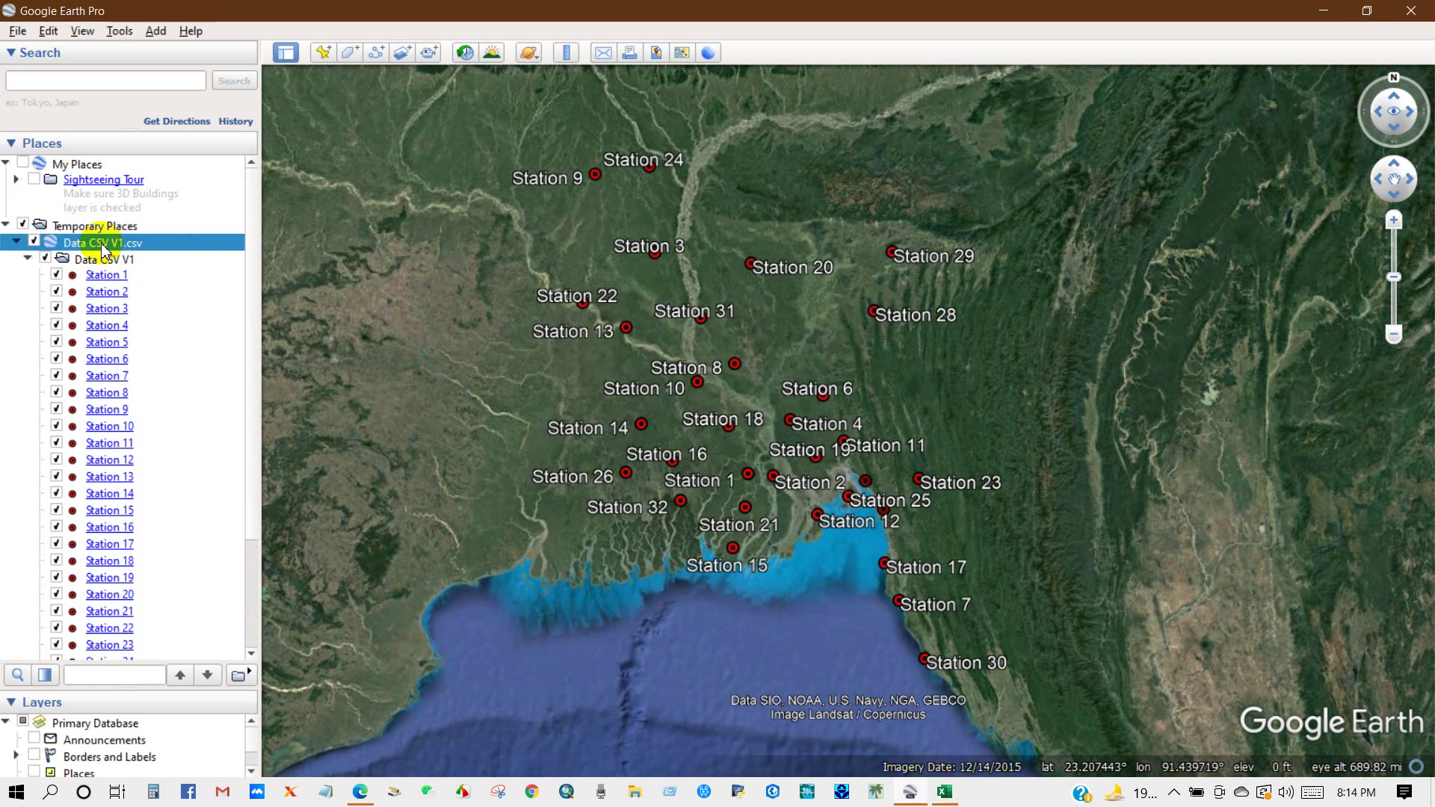
{"action": "right_click", "coordinate": [97, 249]}
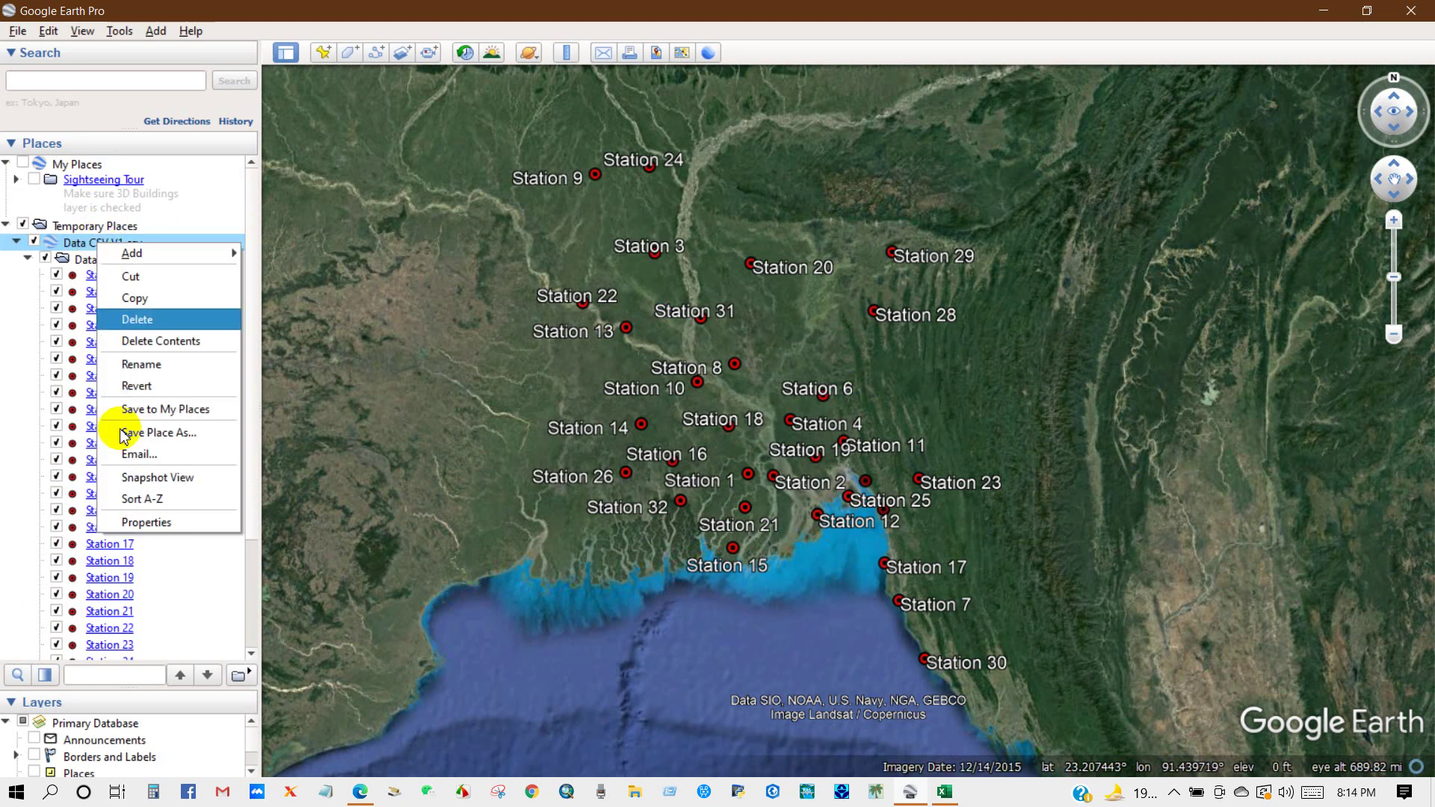
{"action": "left_click", "coordinate": [138, 524]}
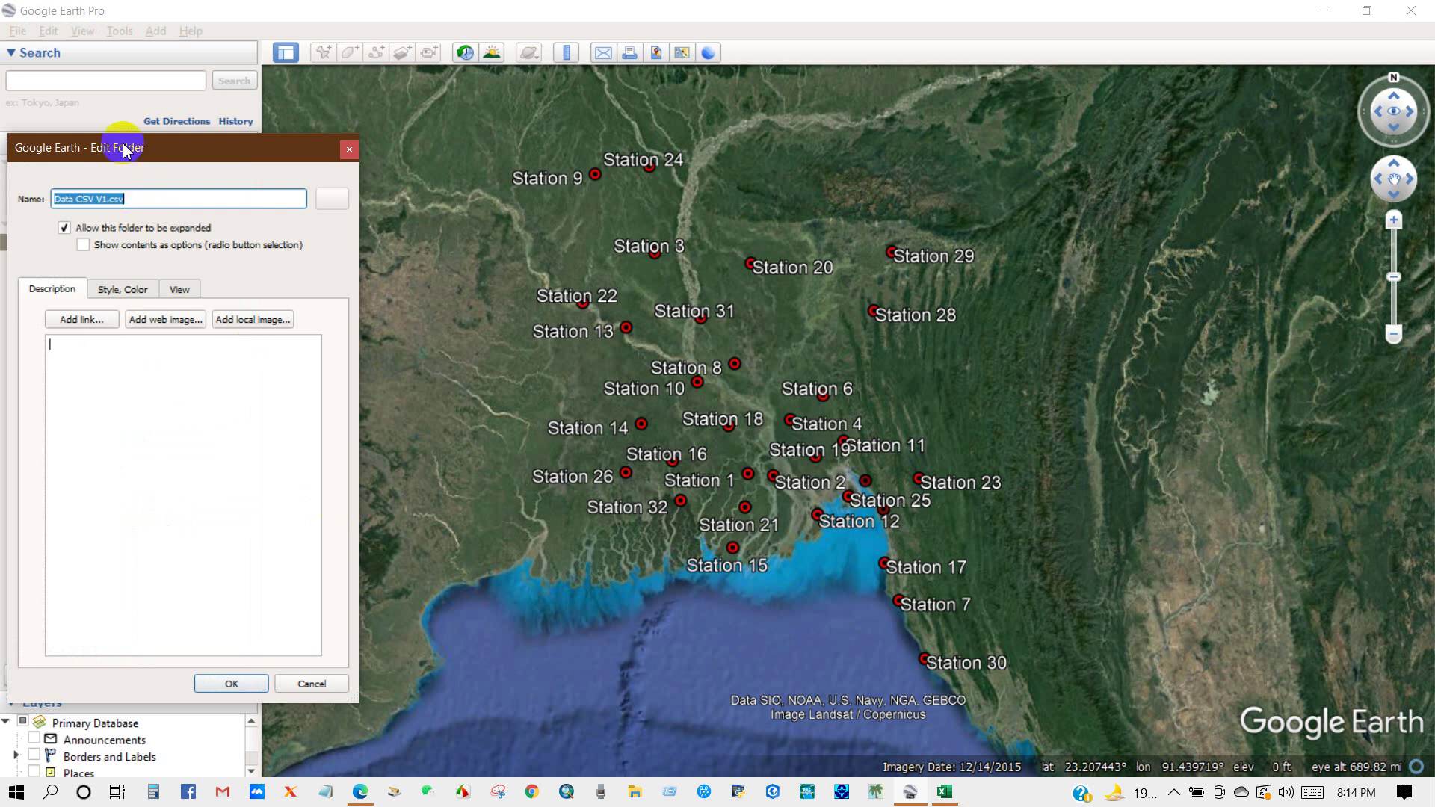
{"action": "left_click_drag", "start_coordinate": [120, 141], "coordinate": [1156, 133]}
{"action": "left_click", "coordinate": [1139, 274]}
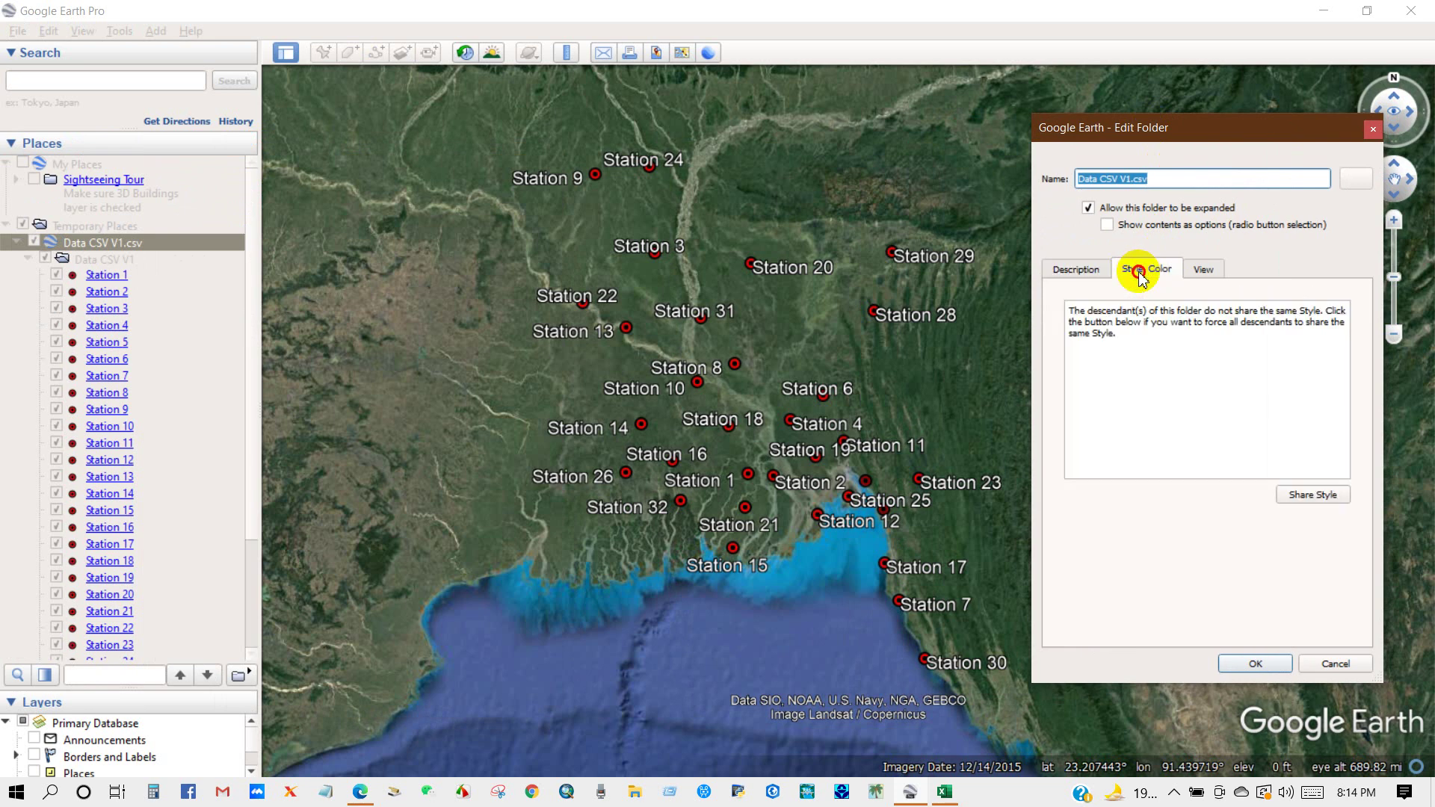
{"action": "left_click", "coordinate": [1333, 497]}
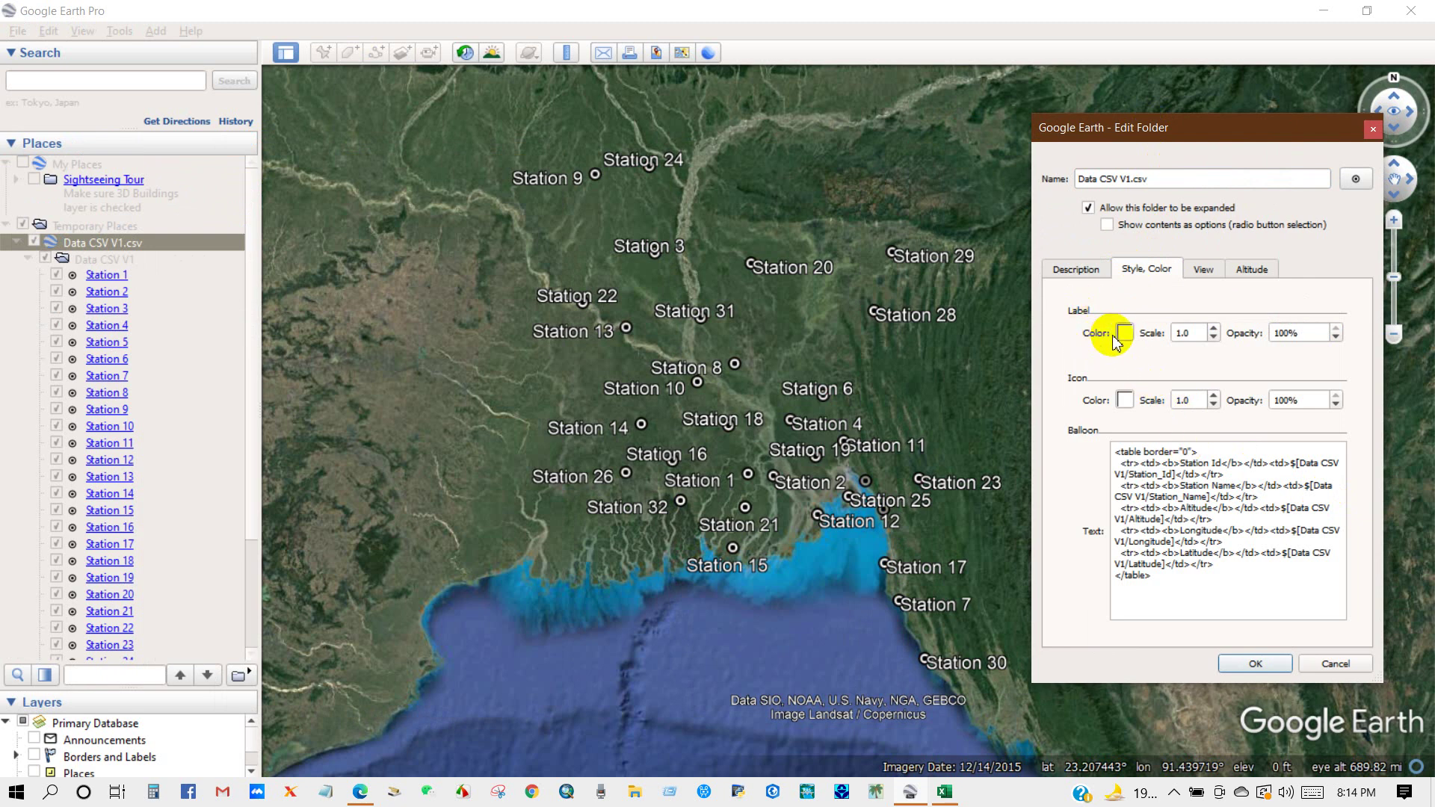
- Try red and blue (#0000ff) as the shared label colour for the stations
{"action": "left_click", "coordinate": [1125, 334]}
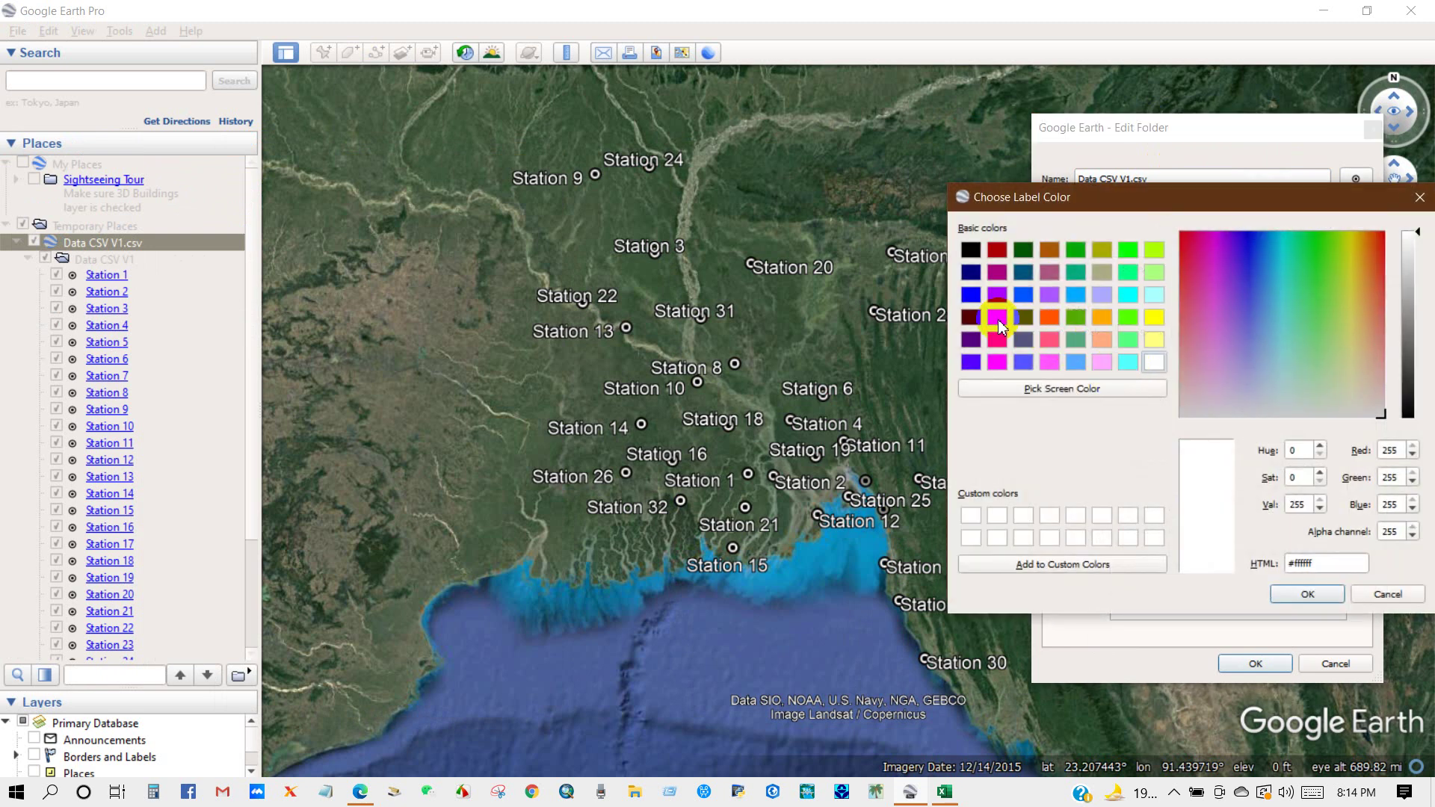
{"action": "left_click", "coordinate": [997, 317]}
{"action": "left_click", "coordinate": [1307, 594]}
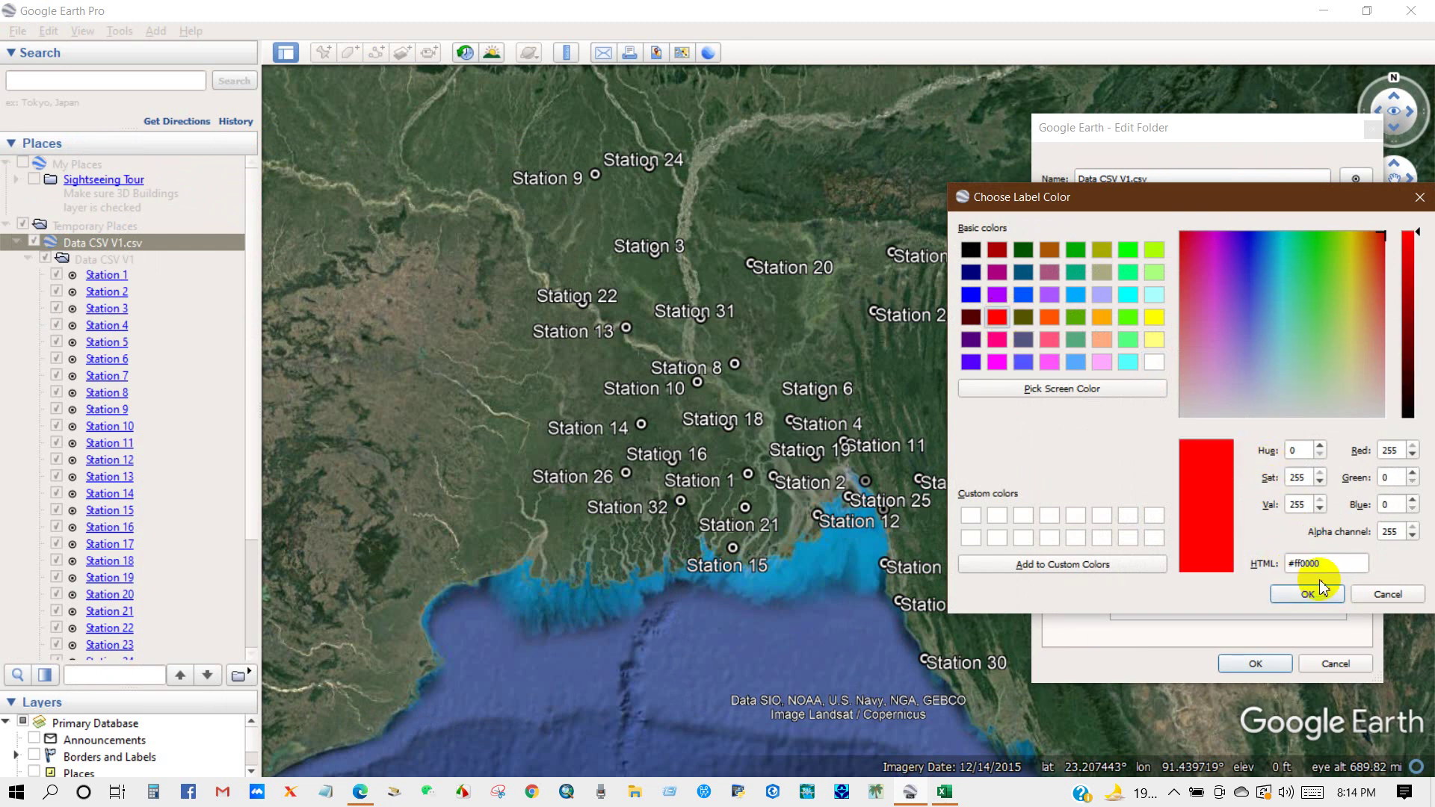
{"action": "left_click", "coordinate": [1309, 594]}
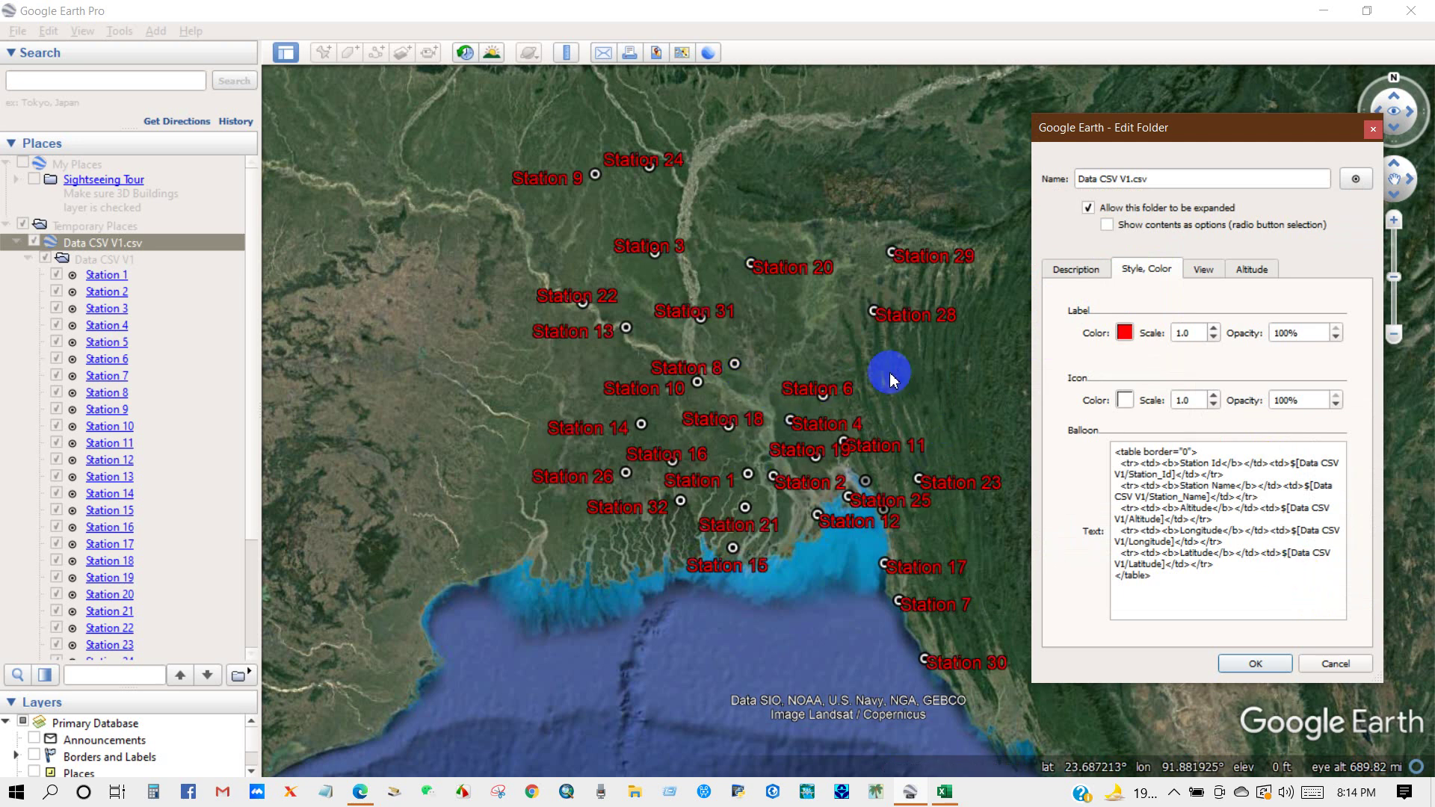
{"action": "left_click", "coordinate": [1124, 333]}
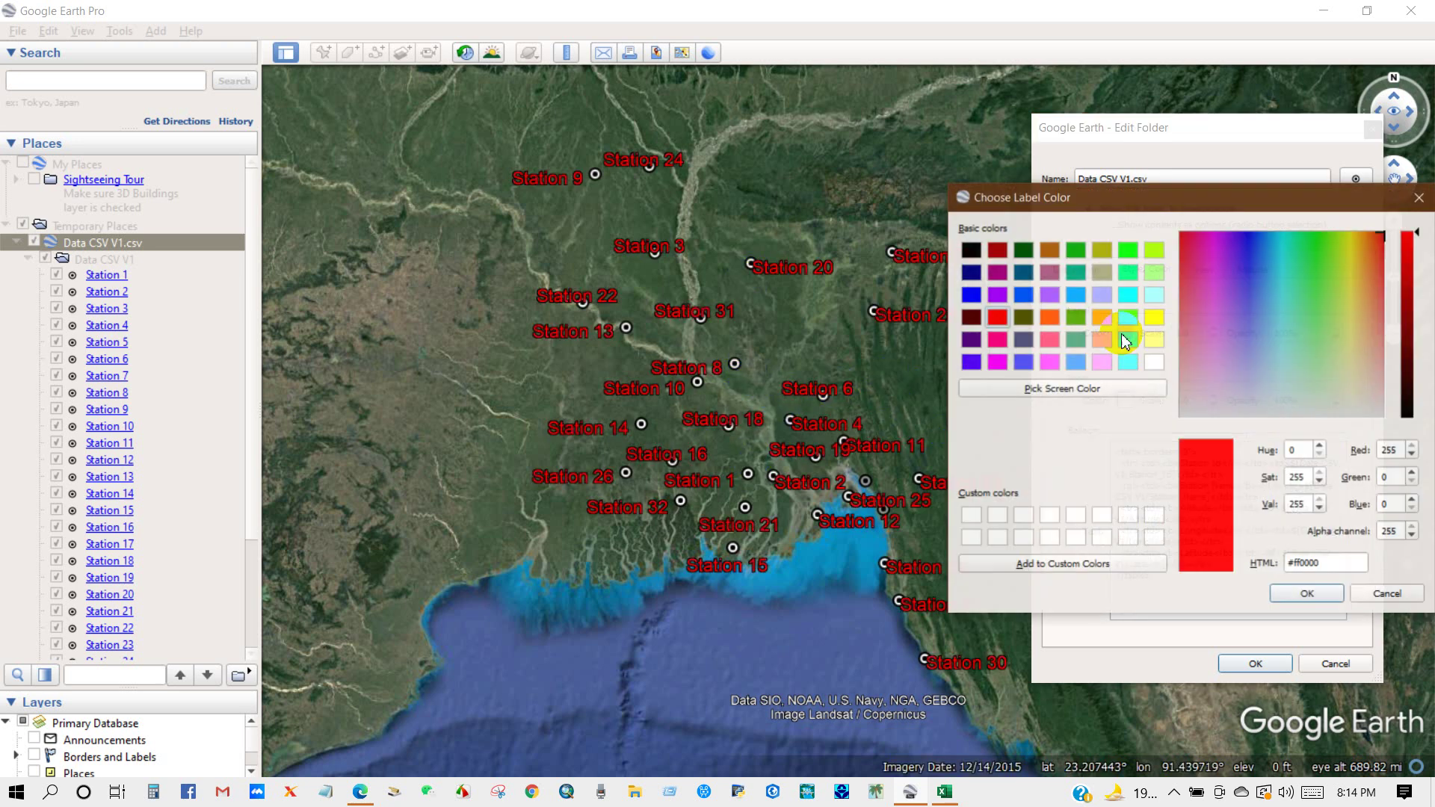
{"action": "left_click", "coordinate": [976, 298]}
{"action": "left_click", "coordinate": [1304, 595]}
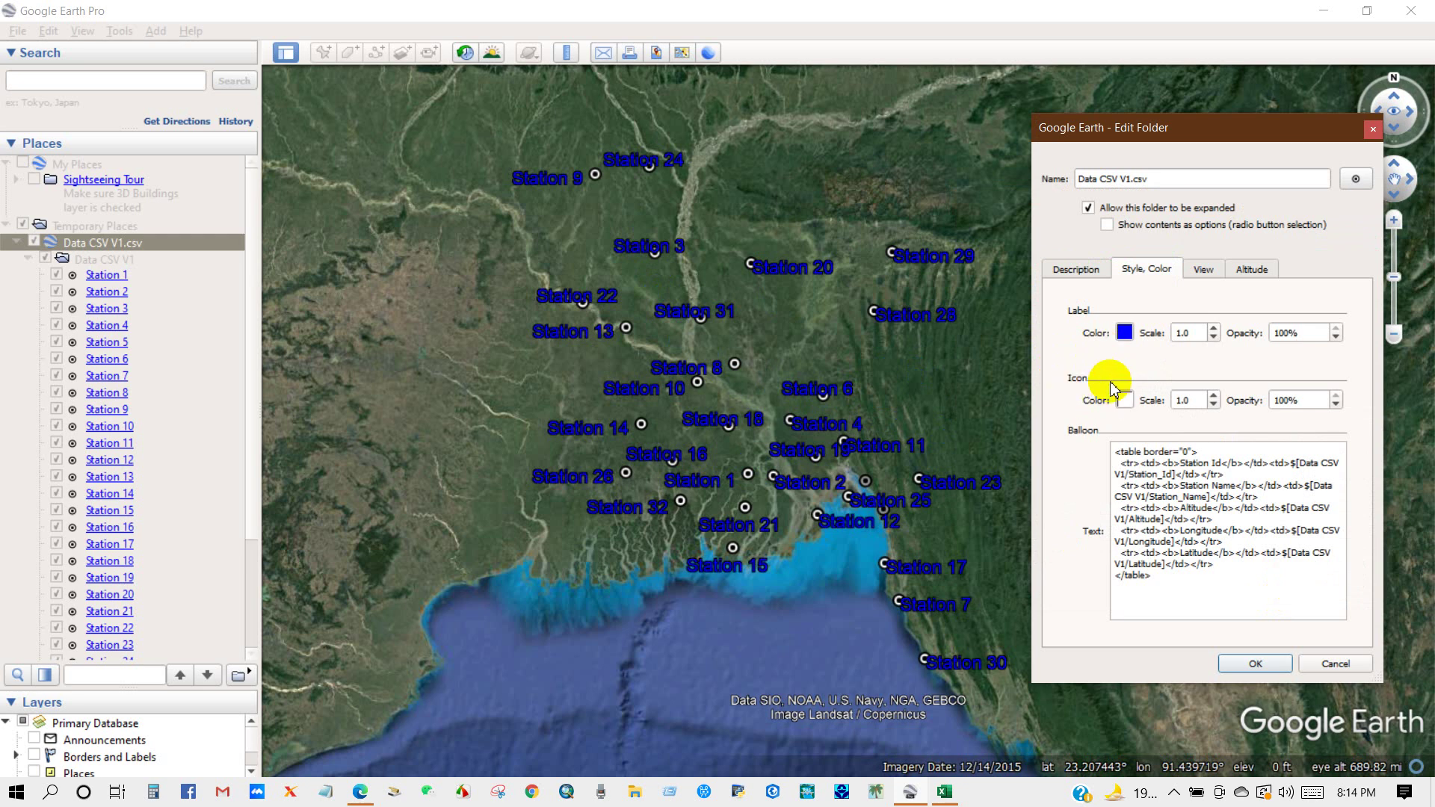
- Set the shared station icon colour to red and the icon scale to 1.5
{"action": "left_click", "coordinate": [1125, 399]}
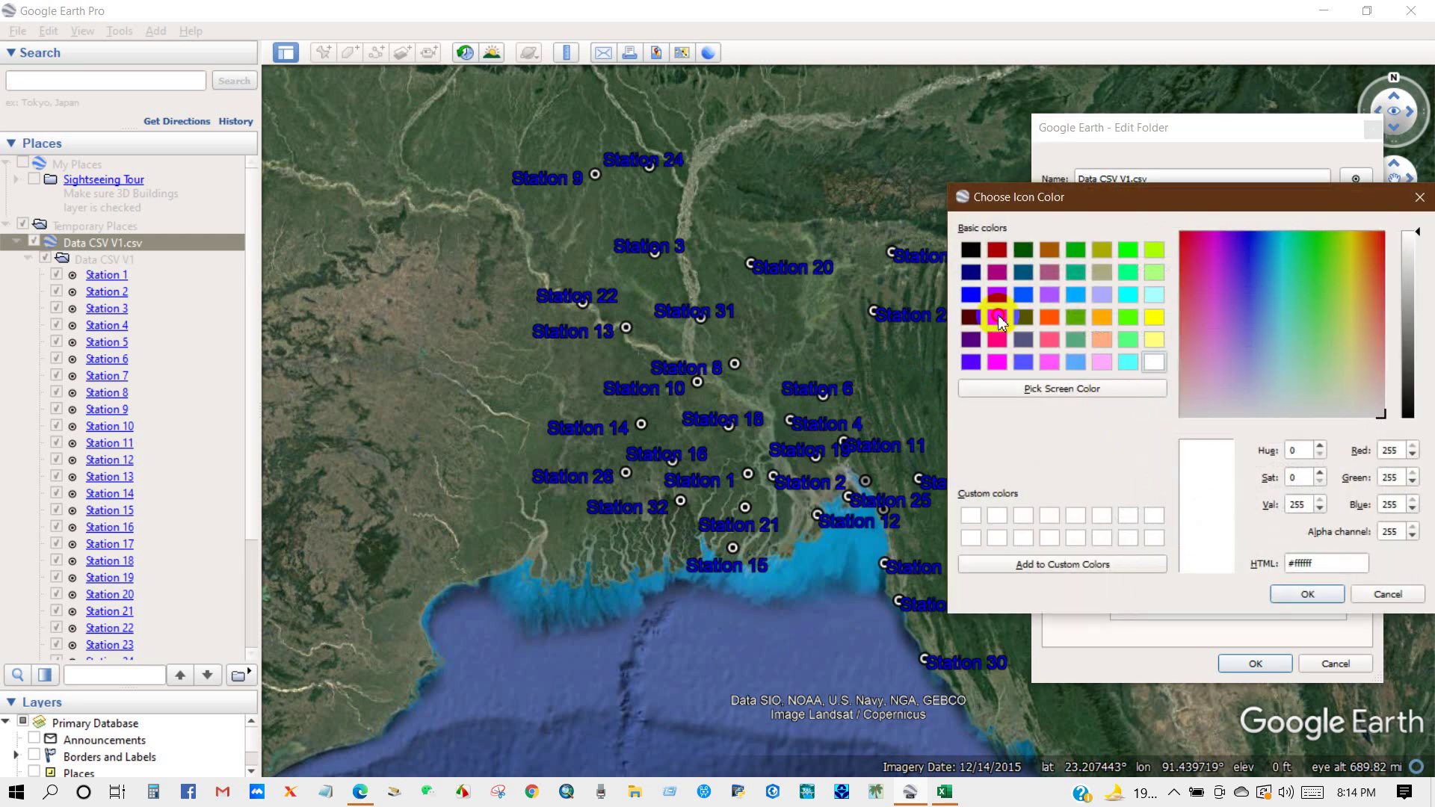
{"action": "left_click", "coordinate": [1000, 318]}
{"action": "left_click", "coordinate": [1306, 594]}
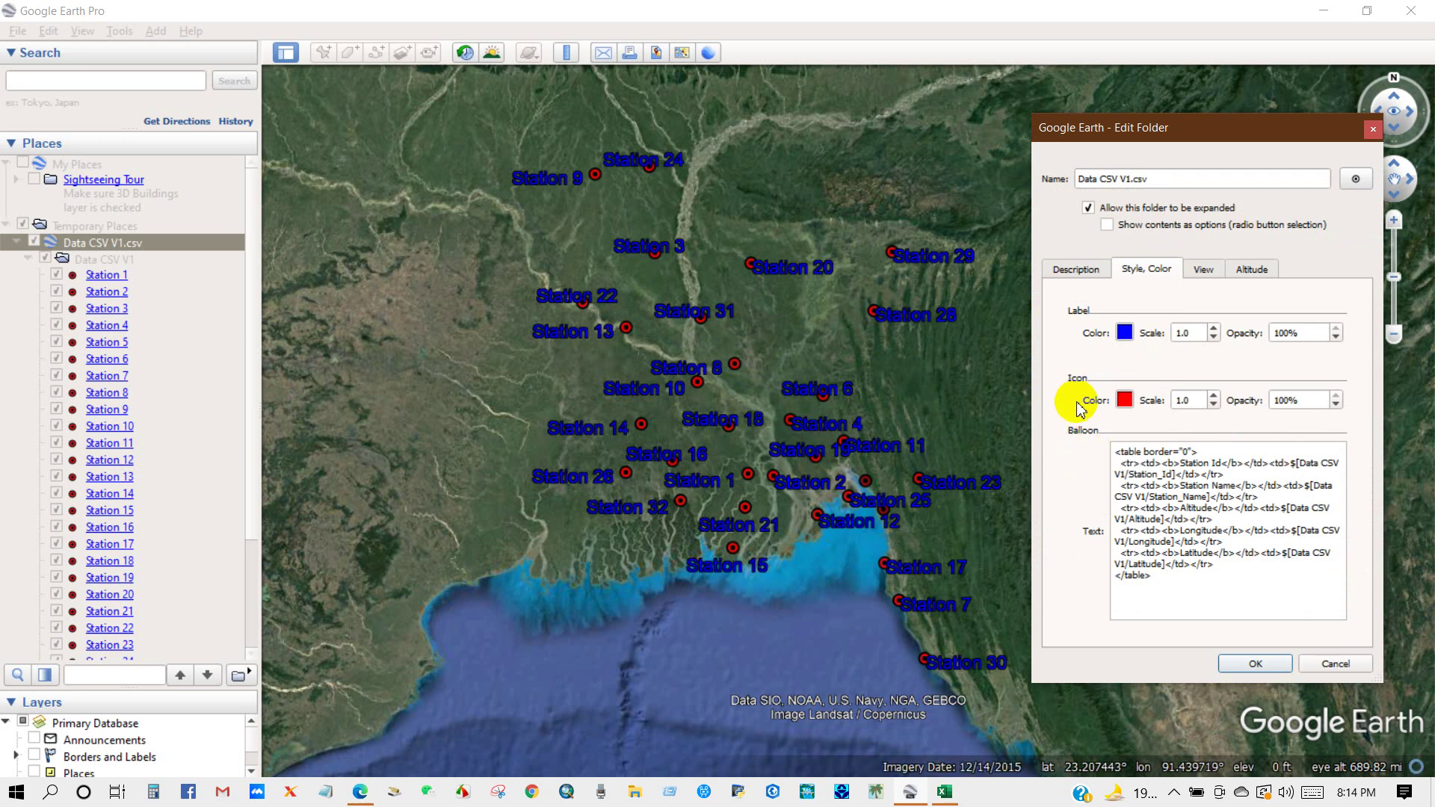
{"action": "left_click", "coordinate": [1212, 396]}
{"action": "left_click", "coordinate": [1212, 396]}
{"action": "left_click", "coordinate": [1213, 396]}
{"action": "left_click", "coordinate": [1212, 396]}
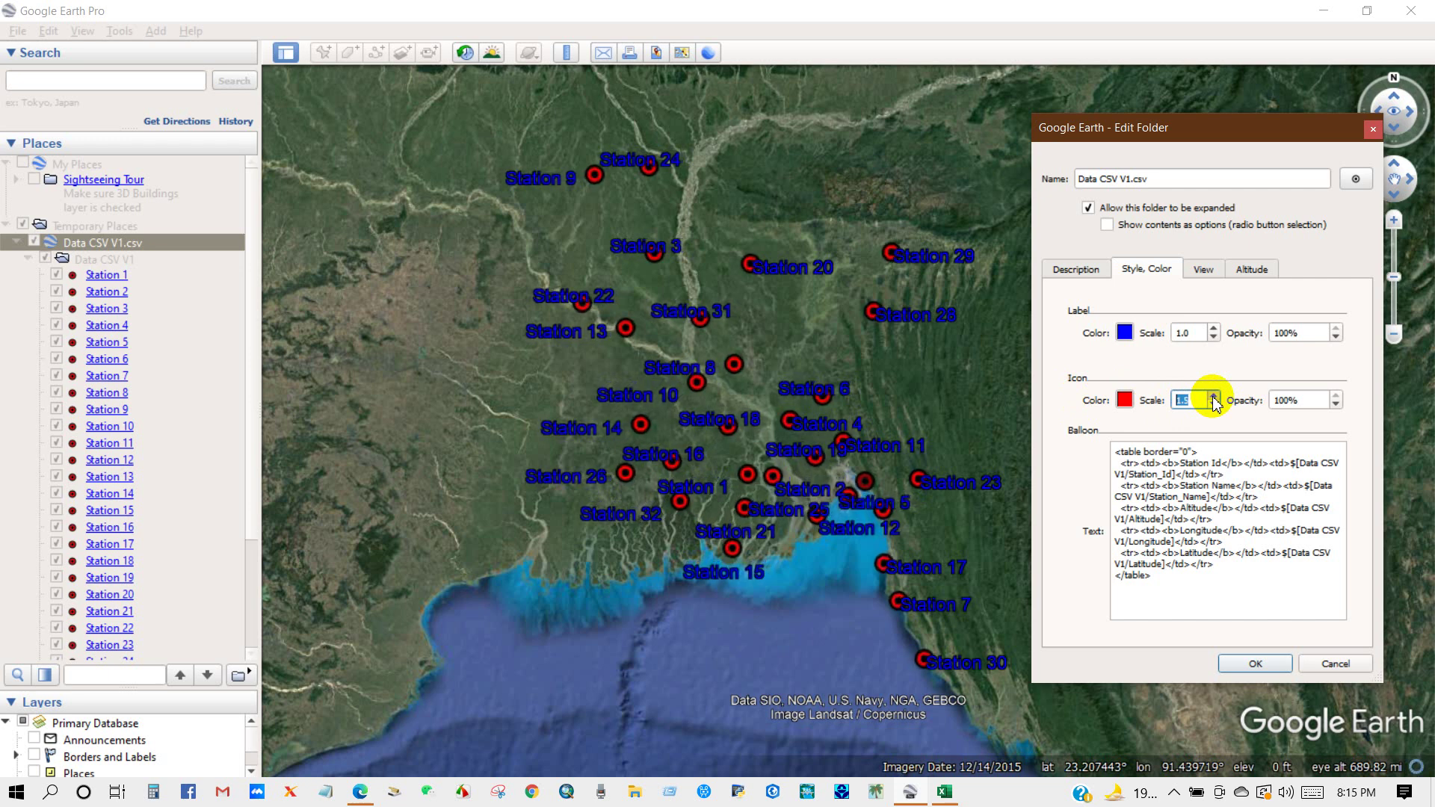
{"action": "left_click", "coordinate": [1213, 396]}
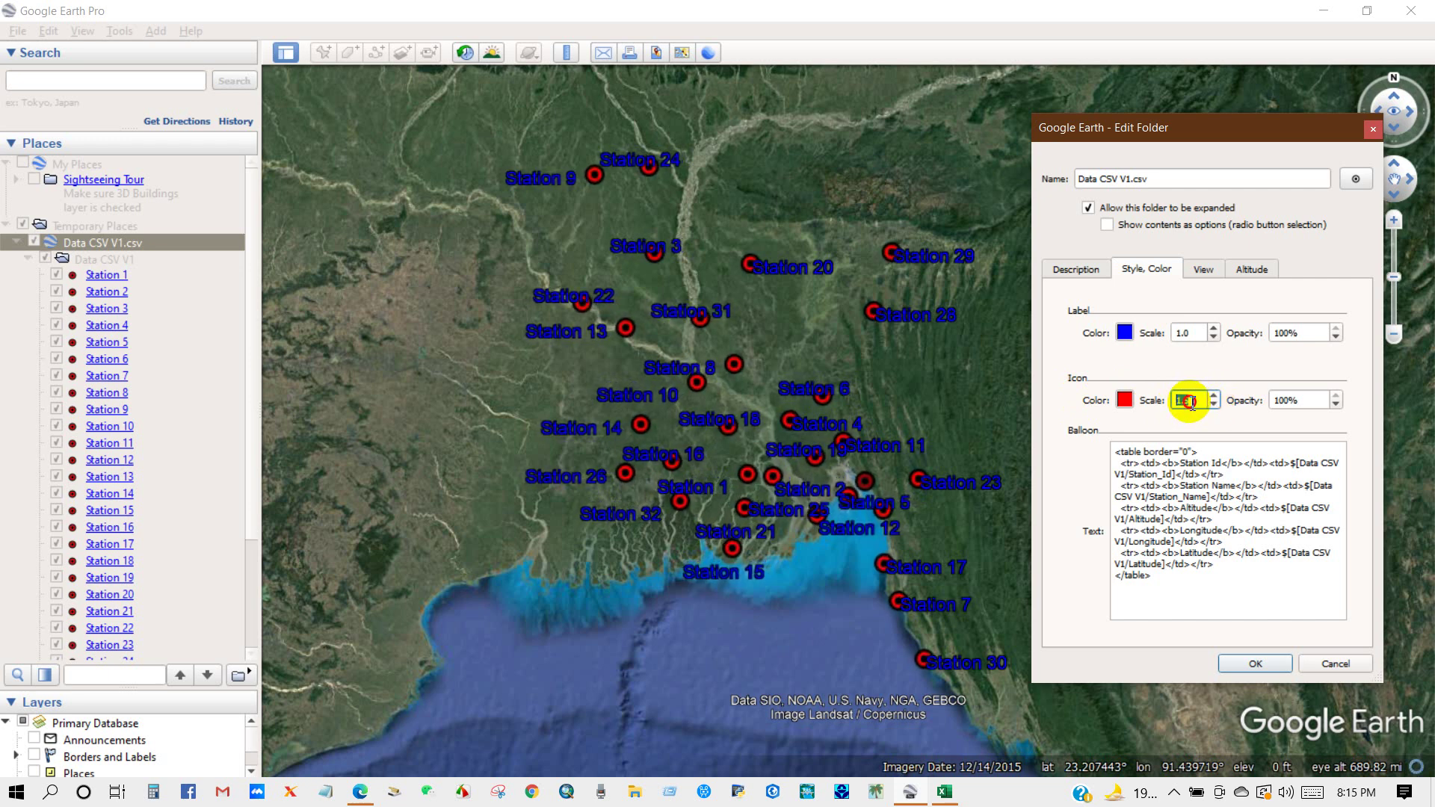
{"action": "left_click", "coordinate": [1181, 402]}
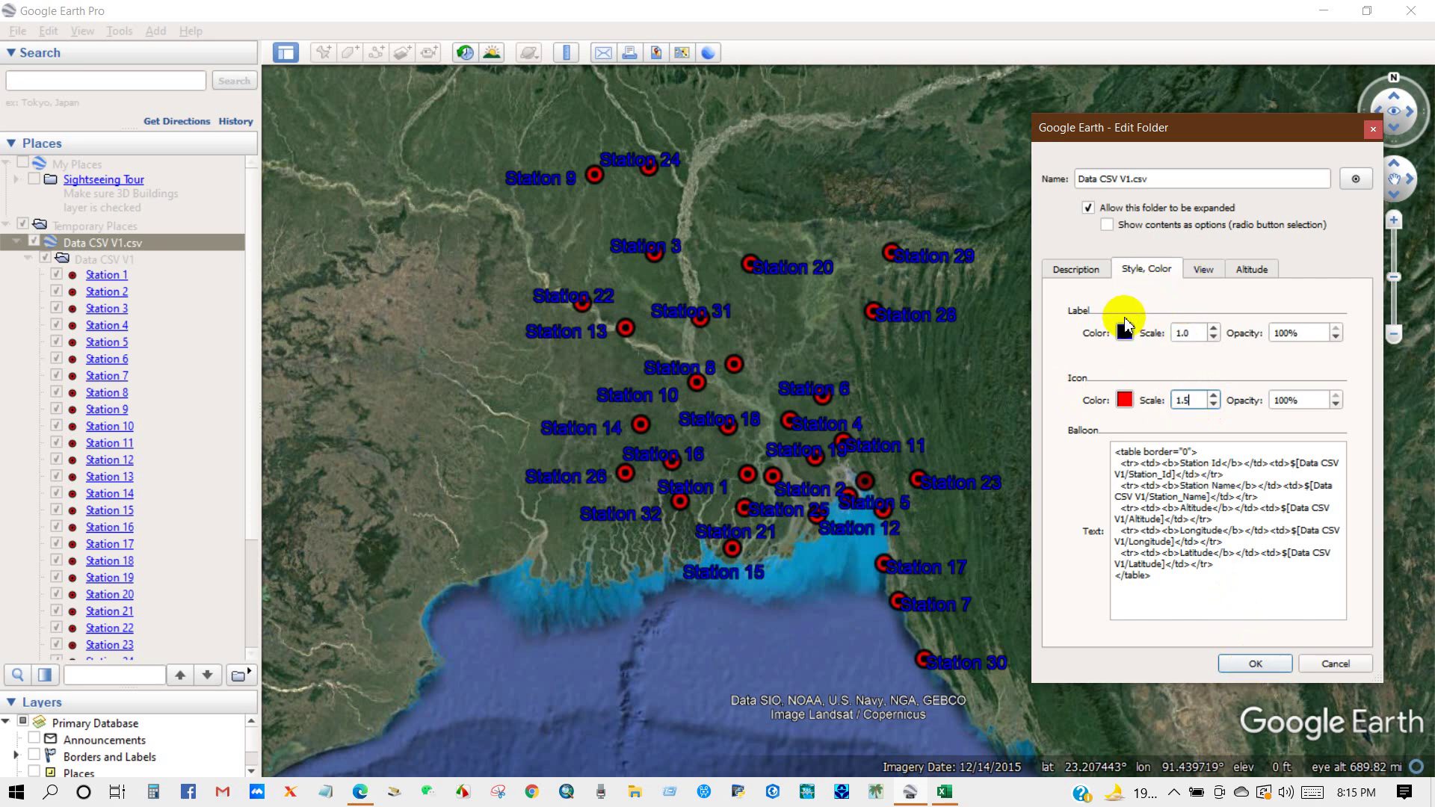
- Reduce the station label scale to 0.8
{"action": "left_click", "coordinate": [1214, 338]}
{"action": "left_click", "coordinate": [1214, 338]}
{"action": "left_click", "coordinate": [1214, 338]}
{"action": "left_click", "coordinate": [1214, 337]}
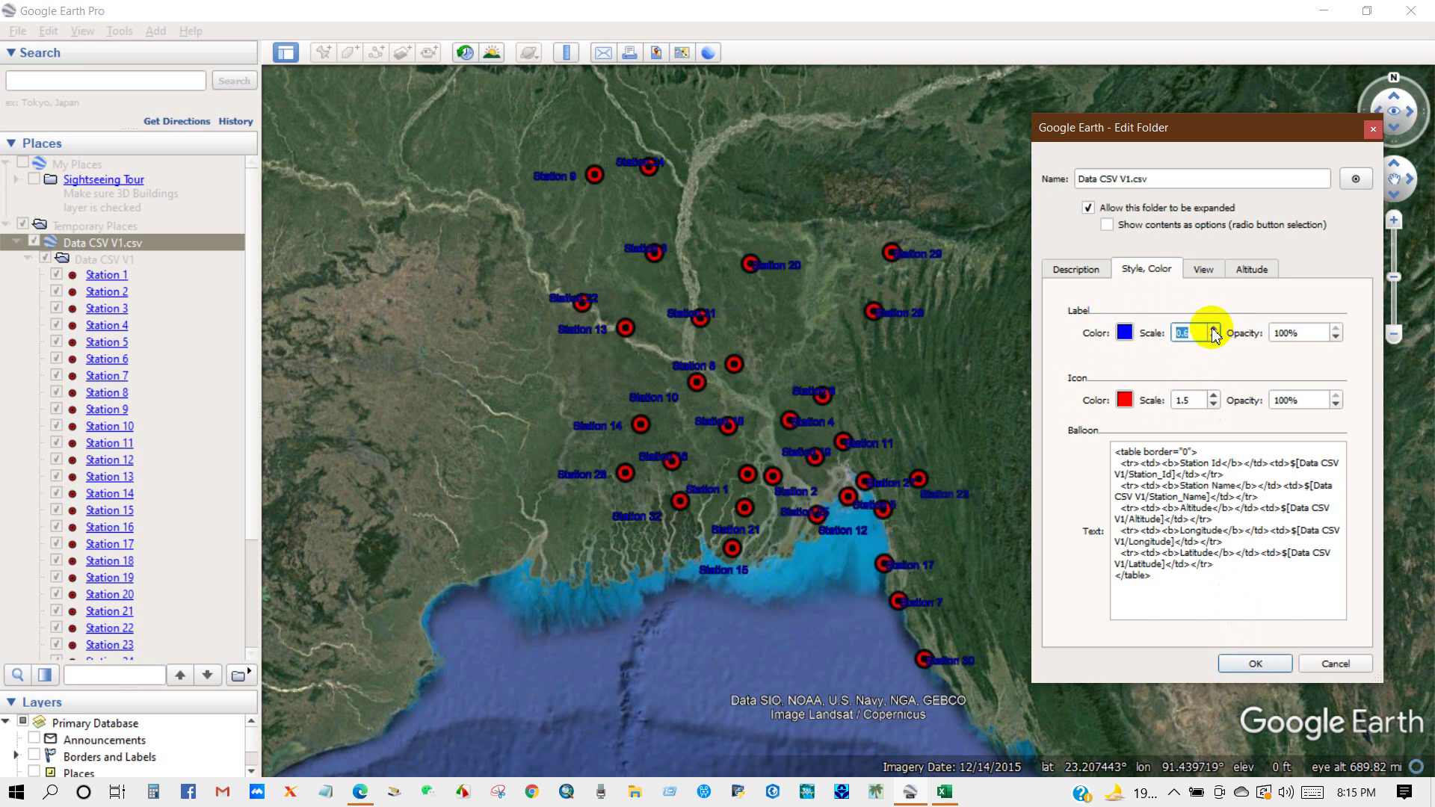
{"action": "left_click", "coordinate": [1214, 328]}
{"action": "left_click", "coordinate": [1214, 329]}
{"action": "left_click", "coordinate": [1214, 338]}
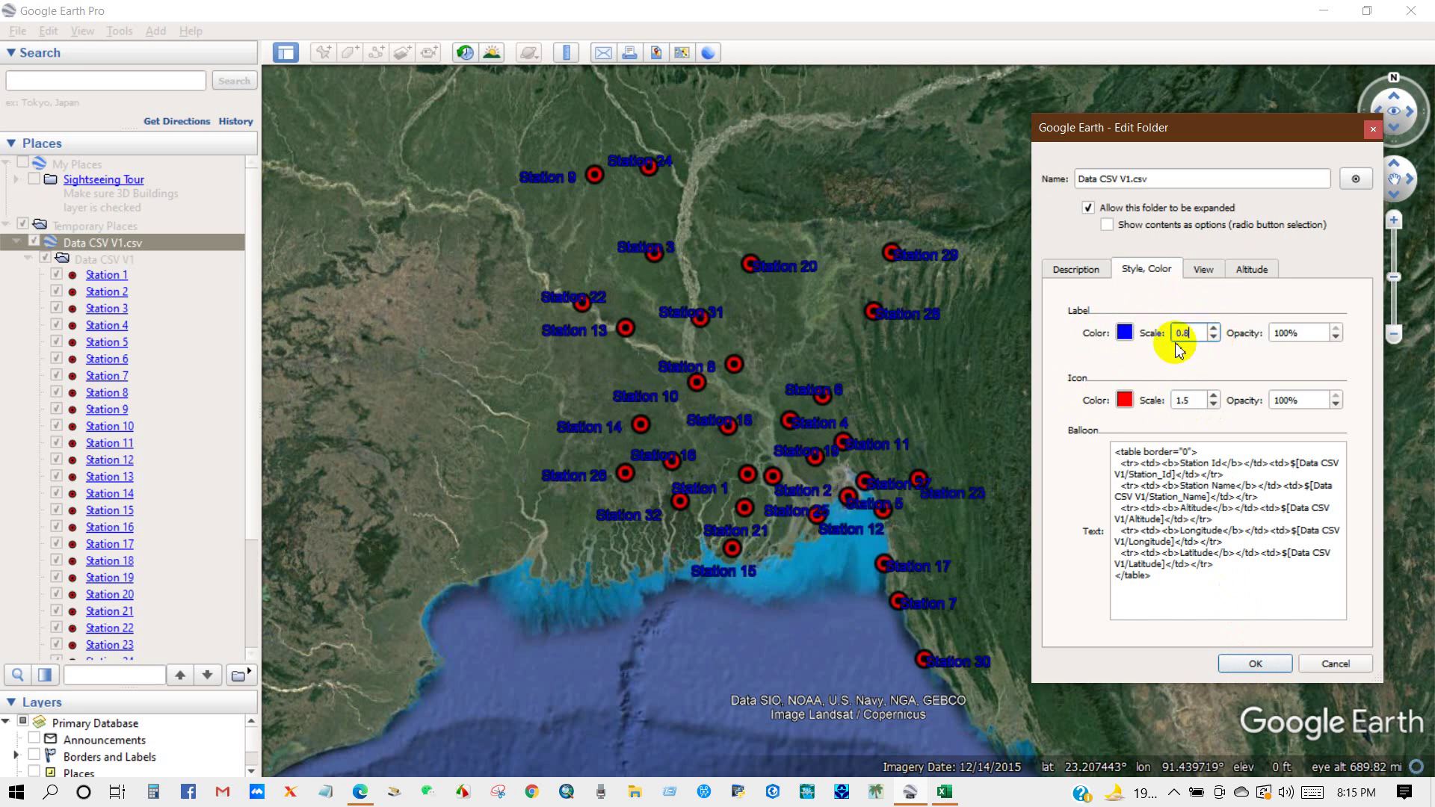
- Set the station label colour to white and the label scale to 0.9
{"action": "left_click", "coordinate": [1124, 333]}
{"action": "left_click", "coordinate": [1157, 362]}
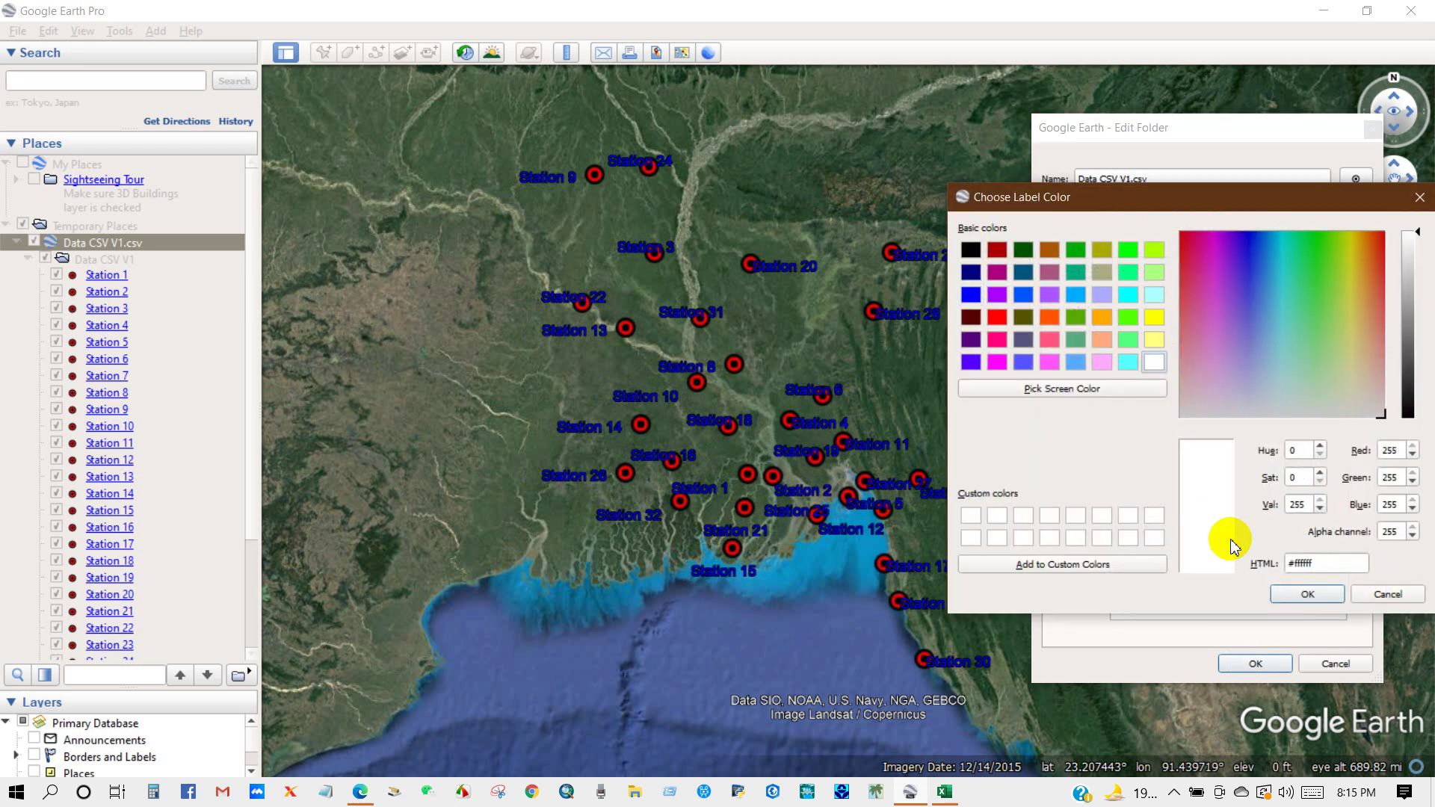
{"action": "left_click", "coordinate": [1296, 594]}
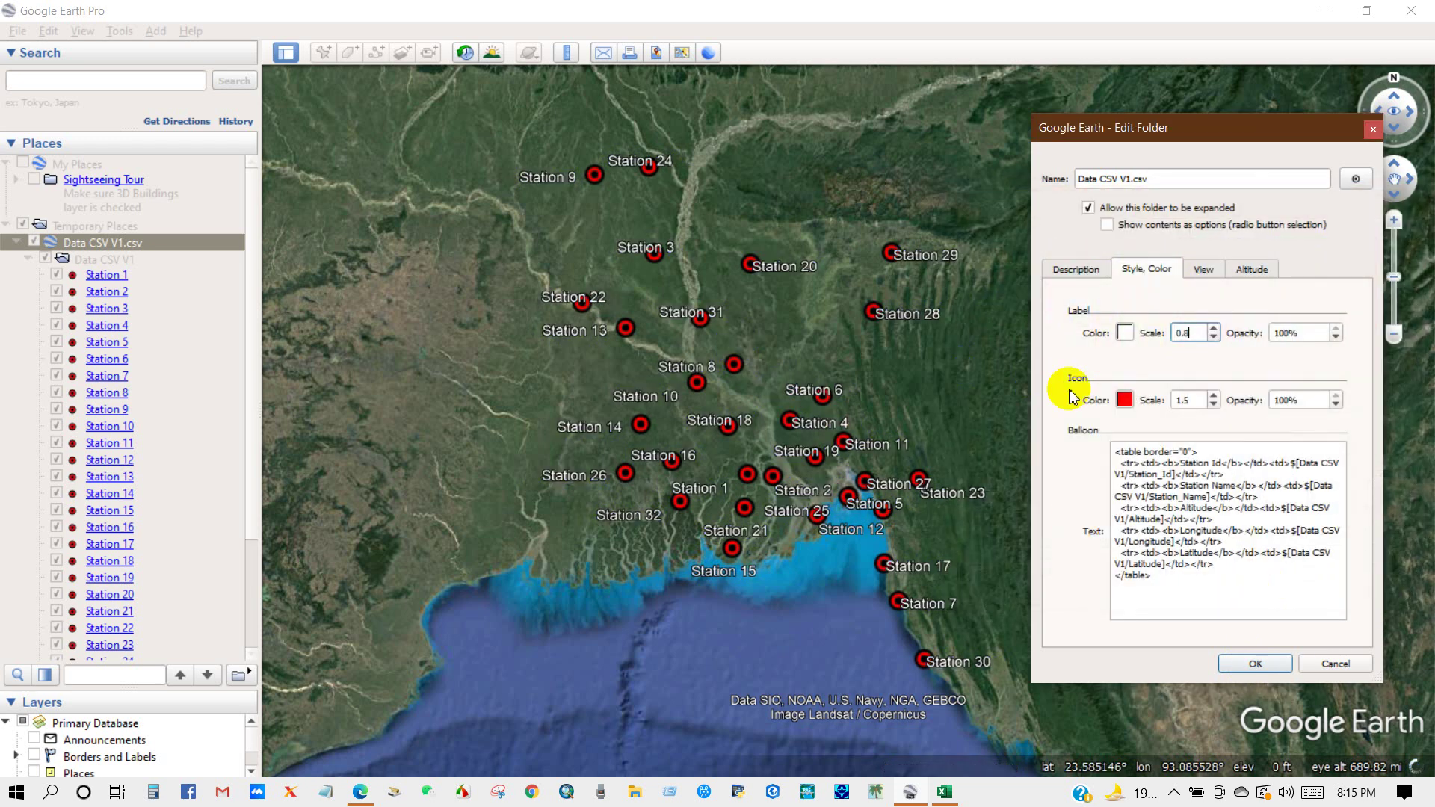
{"action": "left_click", "coordinate": [1213, 329]}
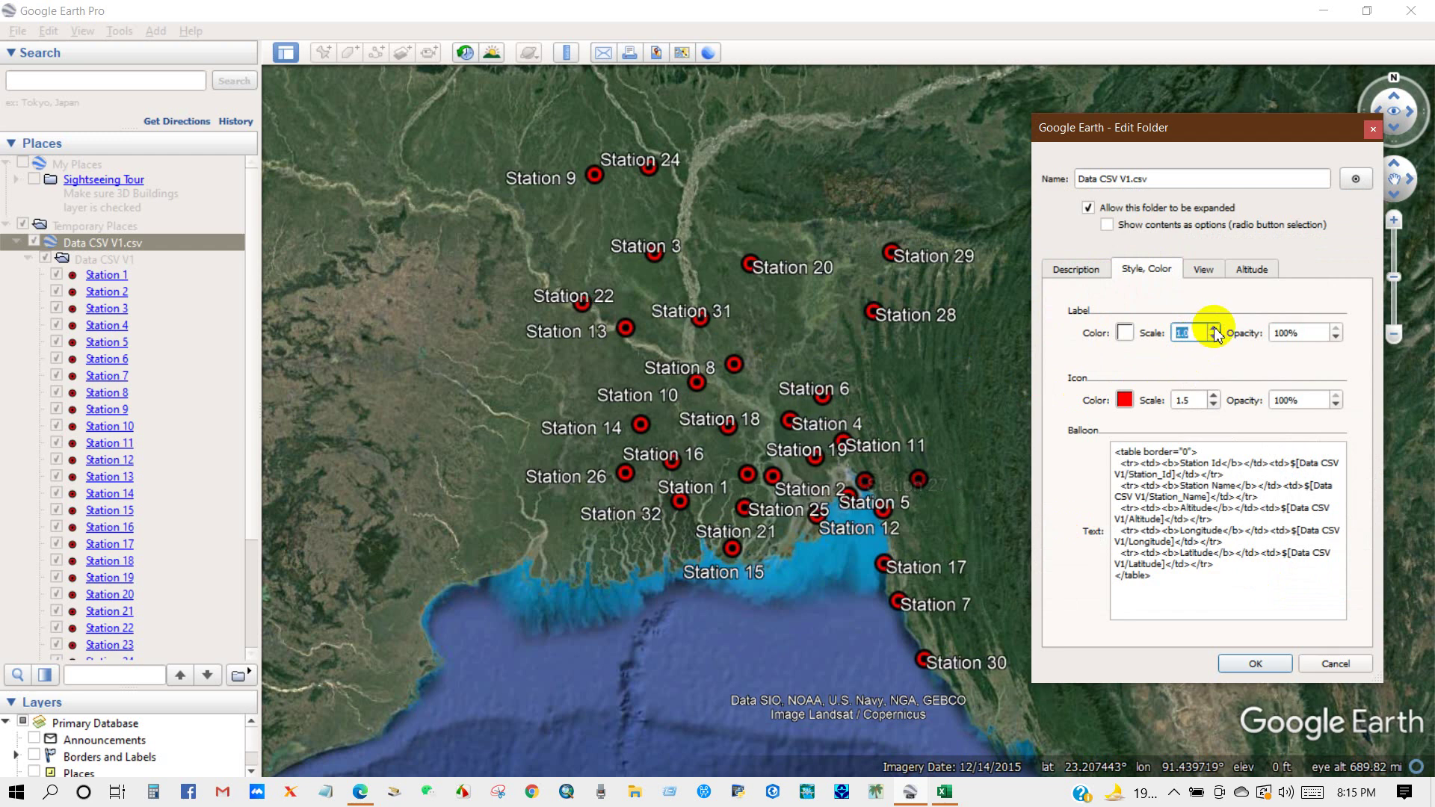
{"action": "left_click", "coordinate": [1219, 364]}
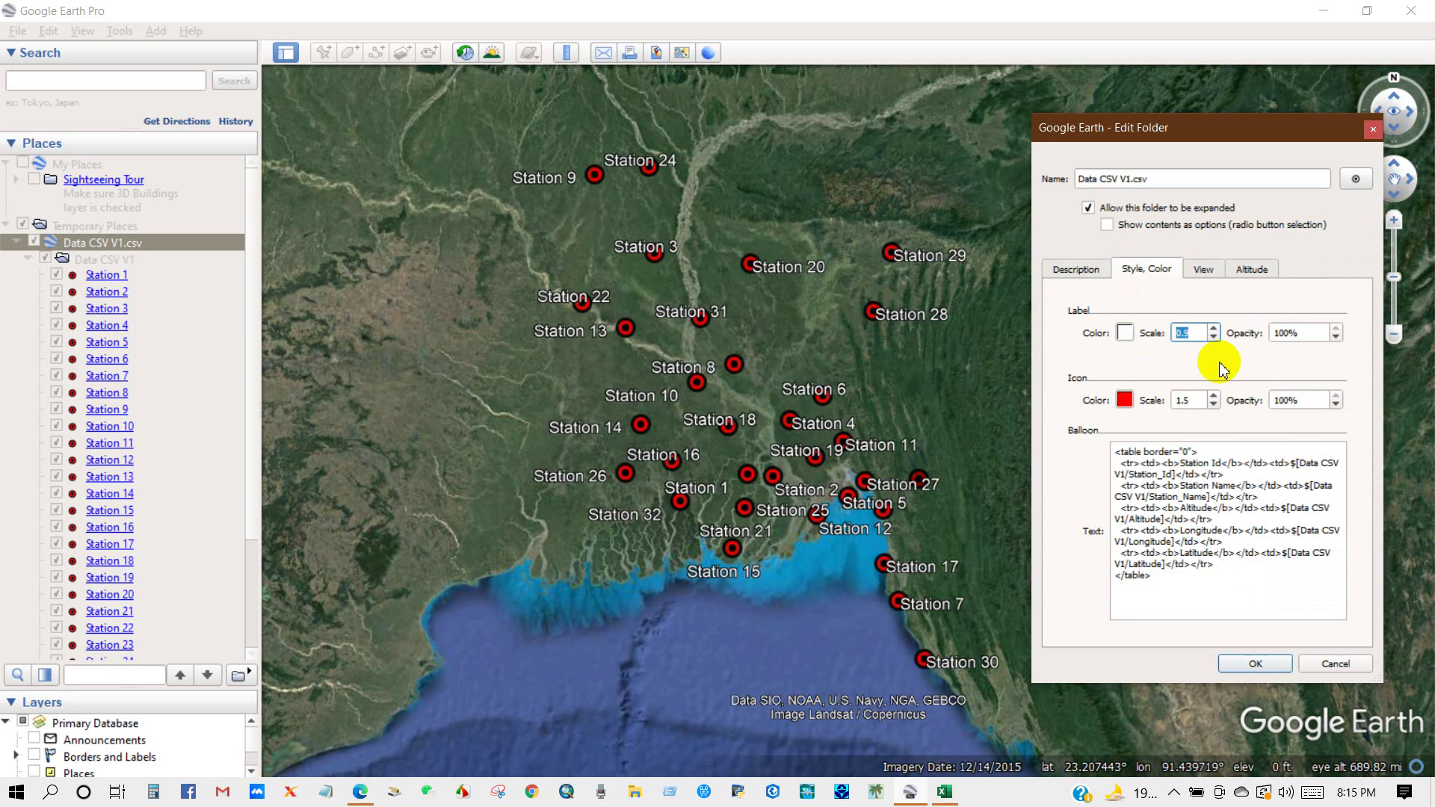
- Try several shared station icons, including the purple markers, triangle, red diamond marker and placemark circle
{"action": "left_click", "coordinate": [1358, 180]}
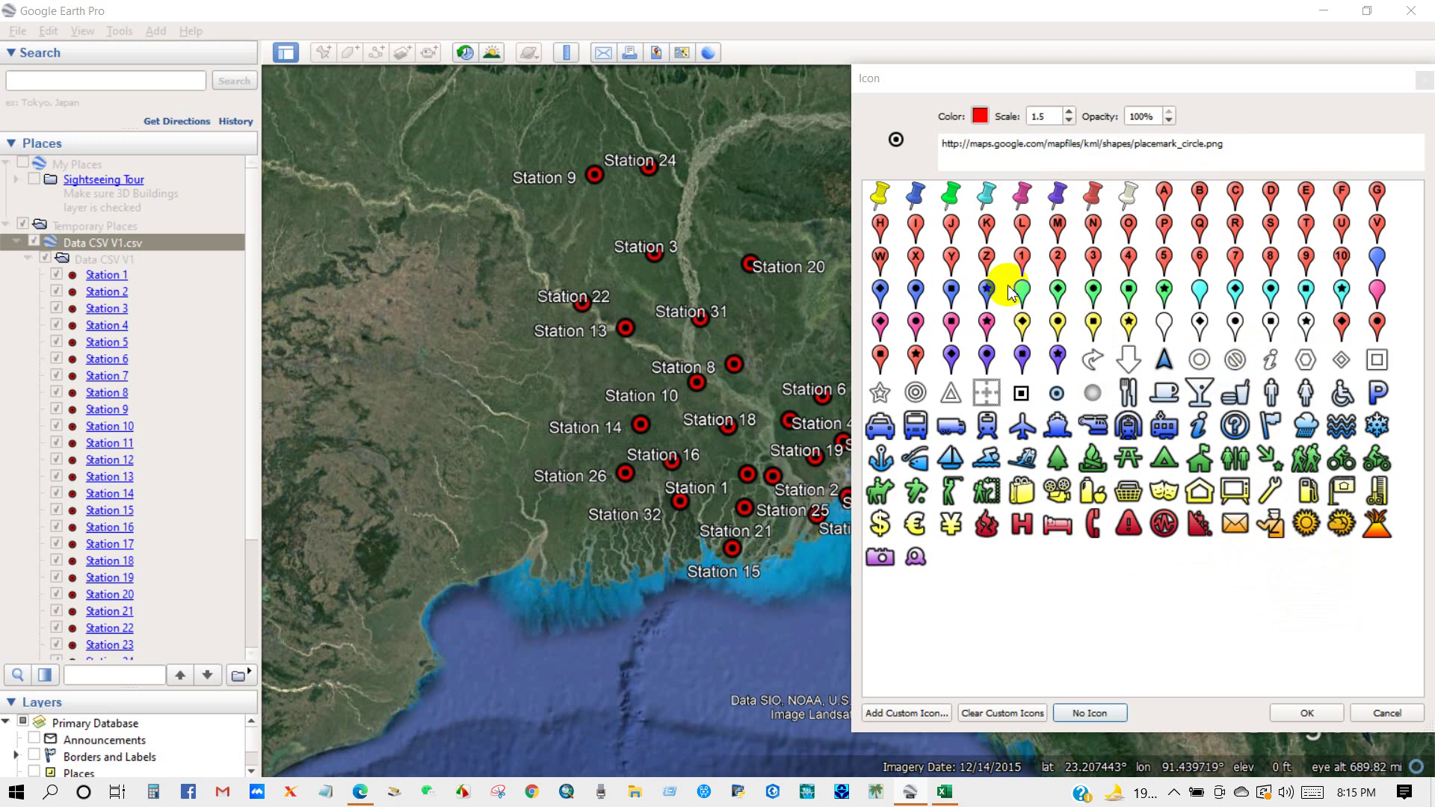
{"action": "left_click", "coordinate": [1057, 291]}
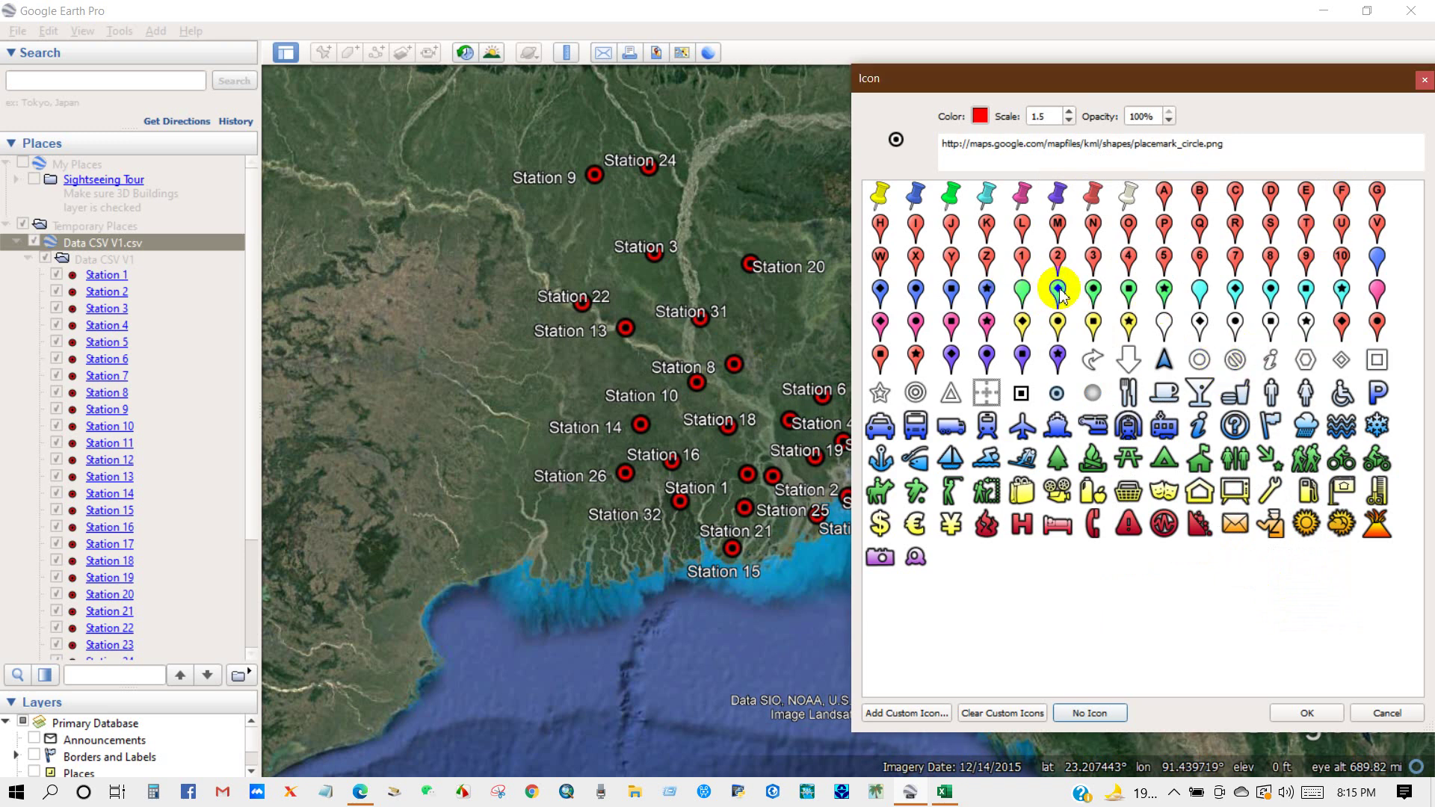
{"action": "left_click", "coordinate": [987, 292]}
{"action": "left_click", "coordinate": [988, 358]}
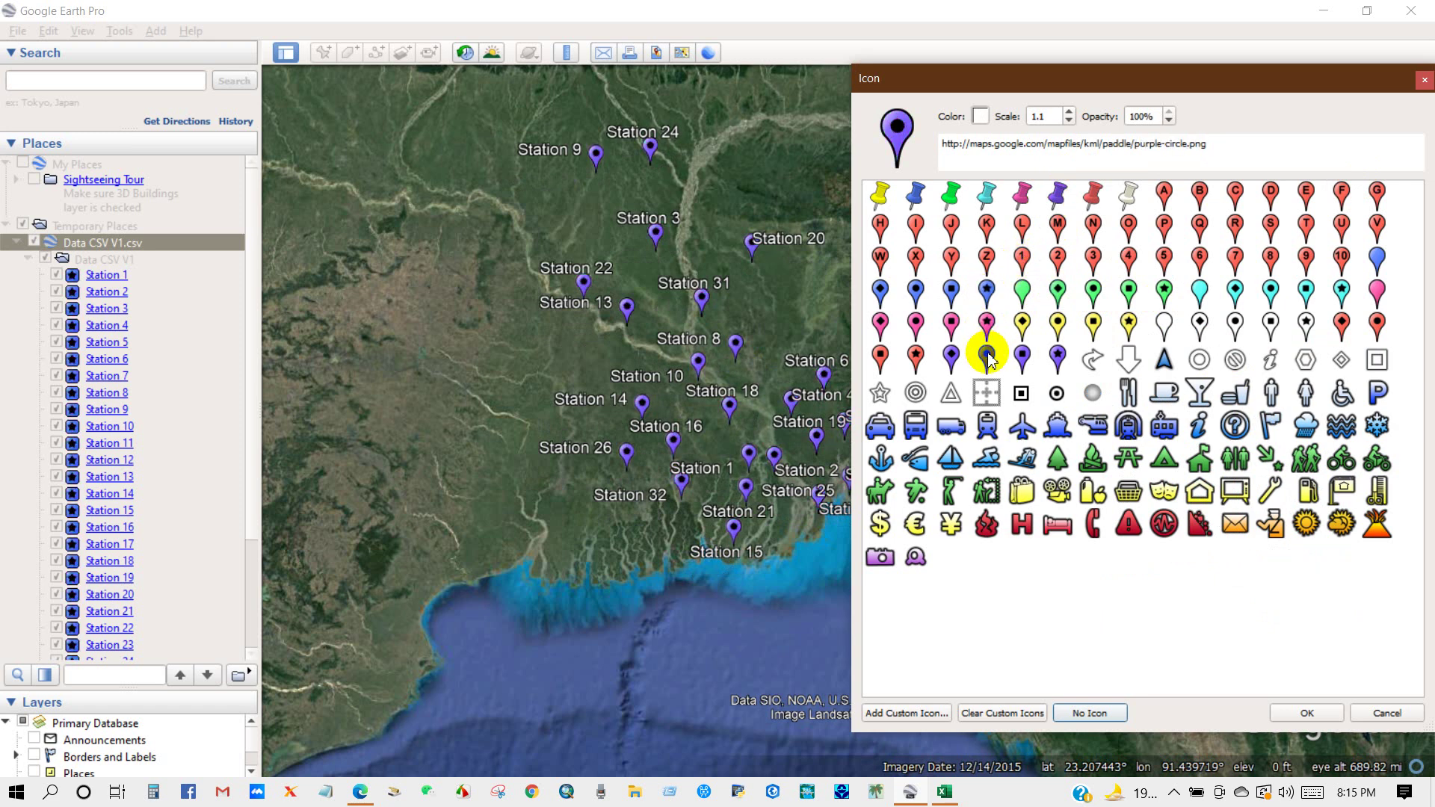
{"action": "left_click", "coordinate": [951, 358]}
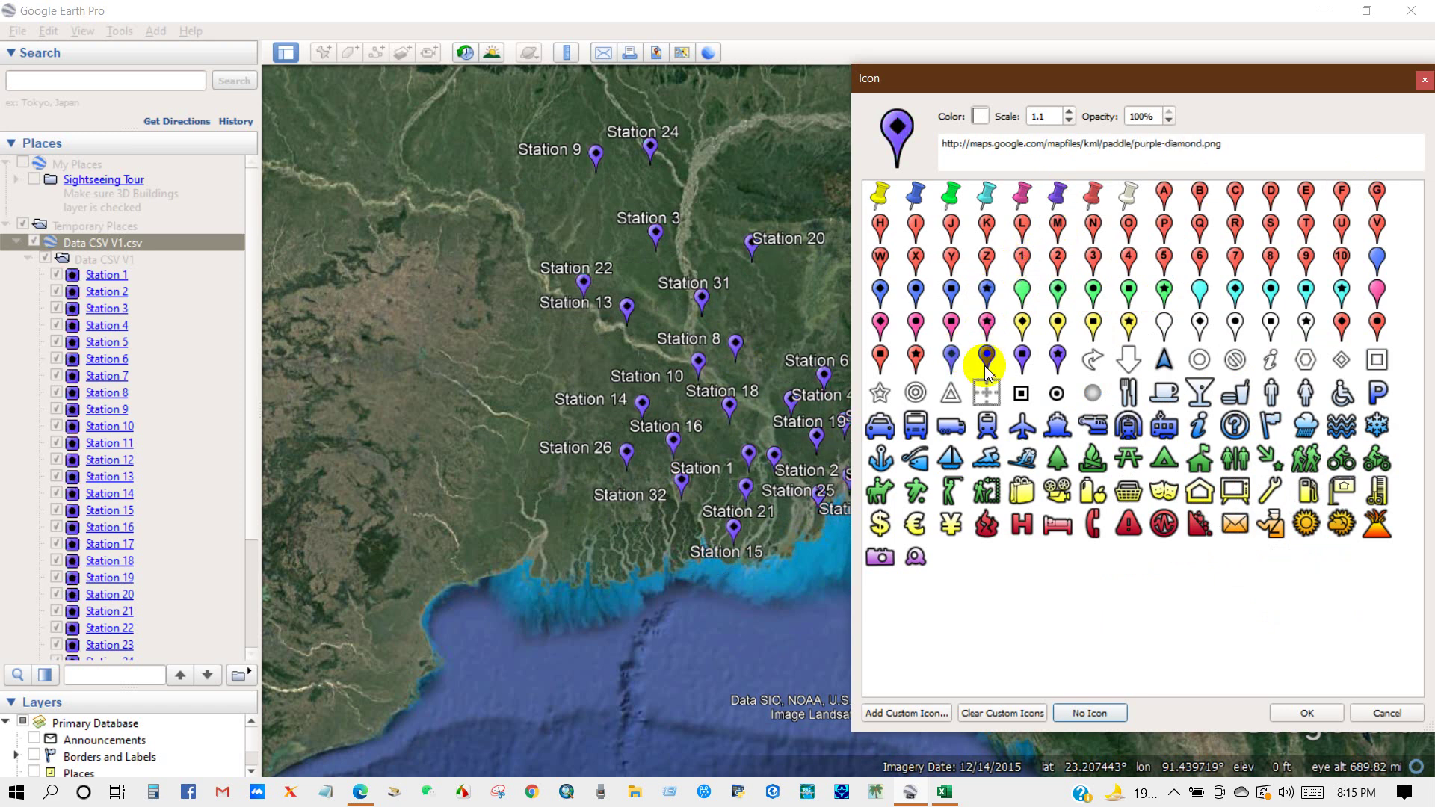
{"action": "left_click", "coordinate": [1021, 393]}
{"action": "left_click", "coordinate": [1057, 394]}
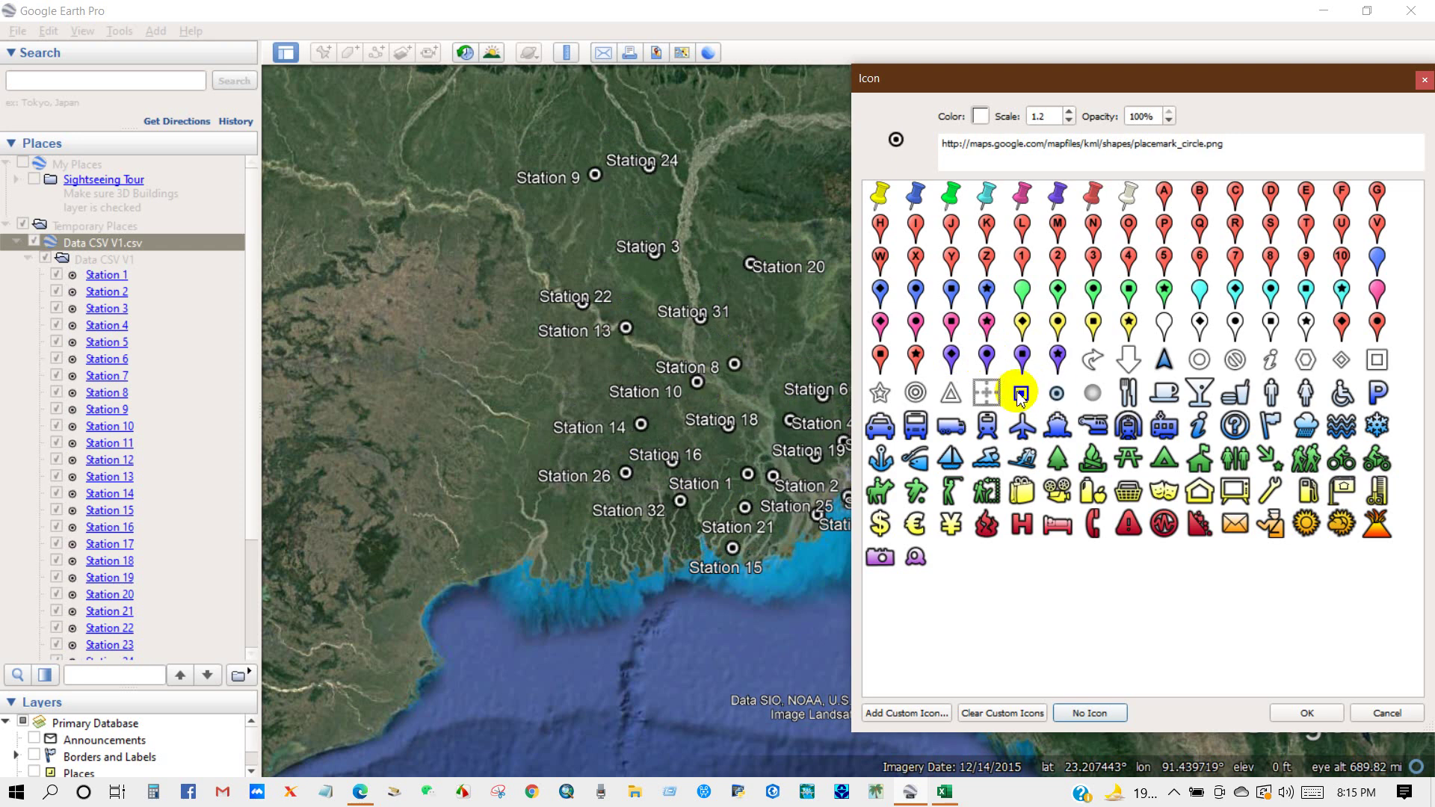
{"action": "left_click", "coordinate": [950, 393]}
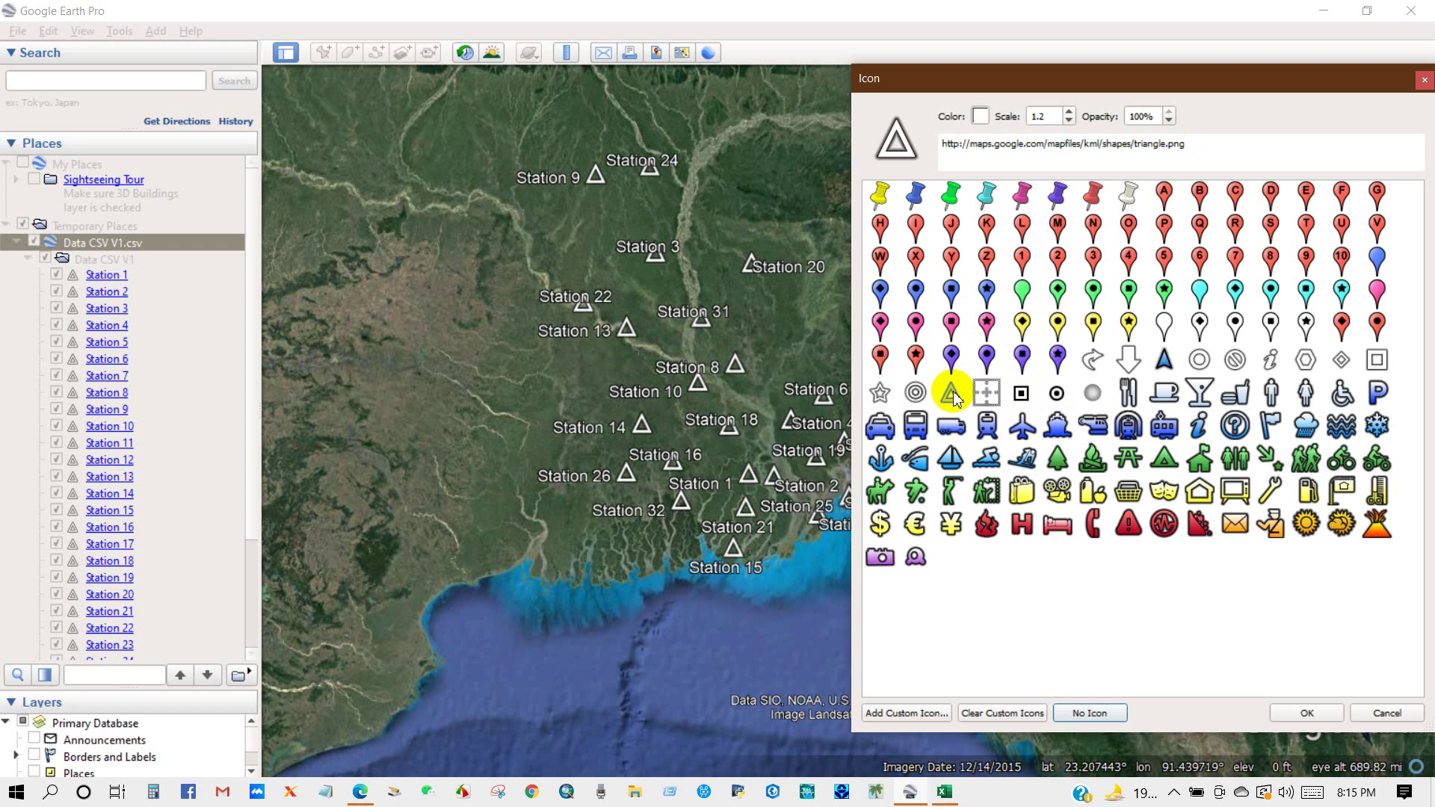
{"action": "left_click", "coordinate": [1341, 323]}
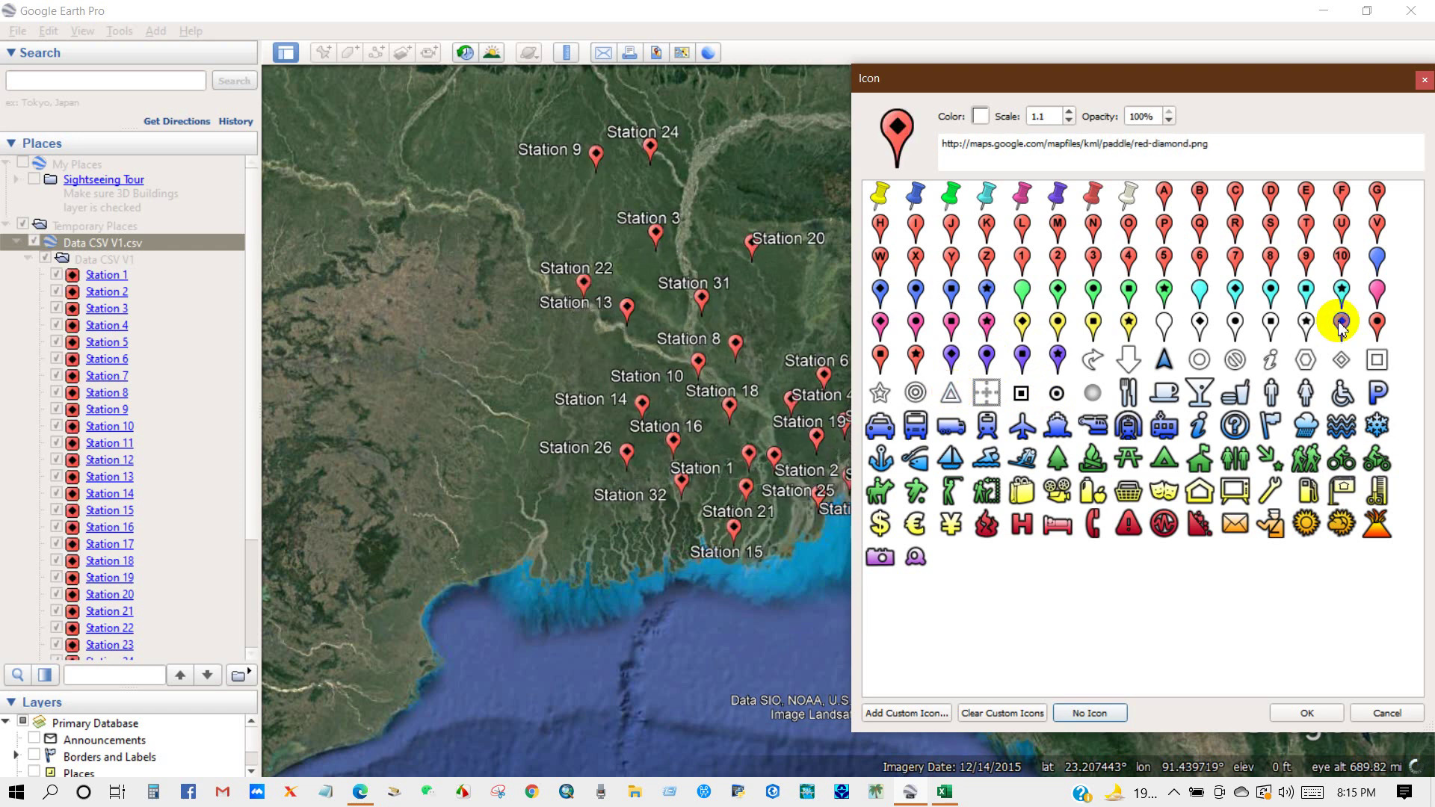
{"action": "left_click", "coordinate": [1059, 393]}
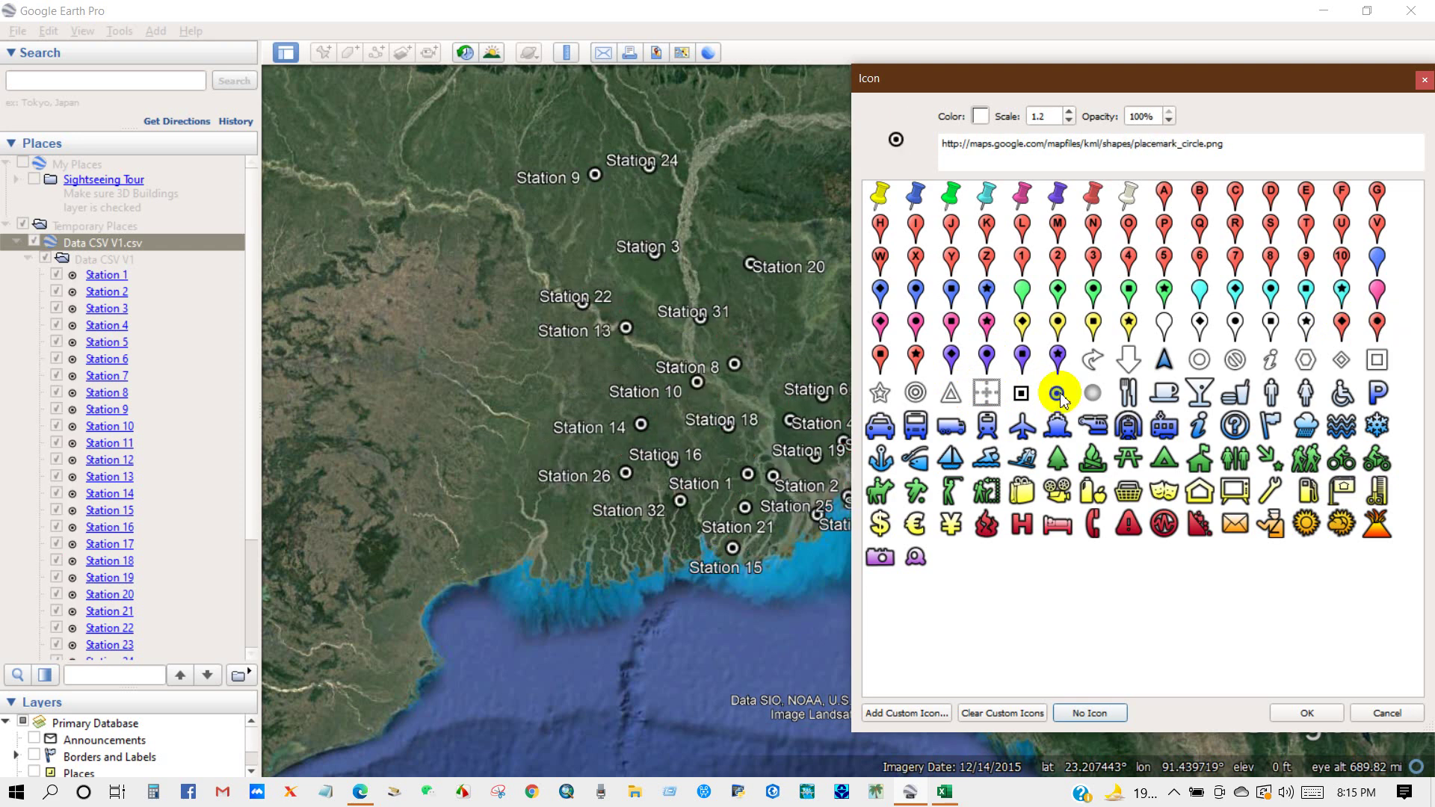
- Use the placemark square icon in red for all stations and accept the folder's style changes
{"action": "left_click", "coordinate": [1022, 393]}
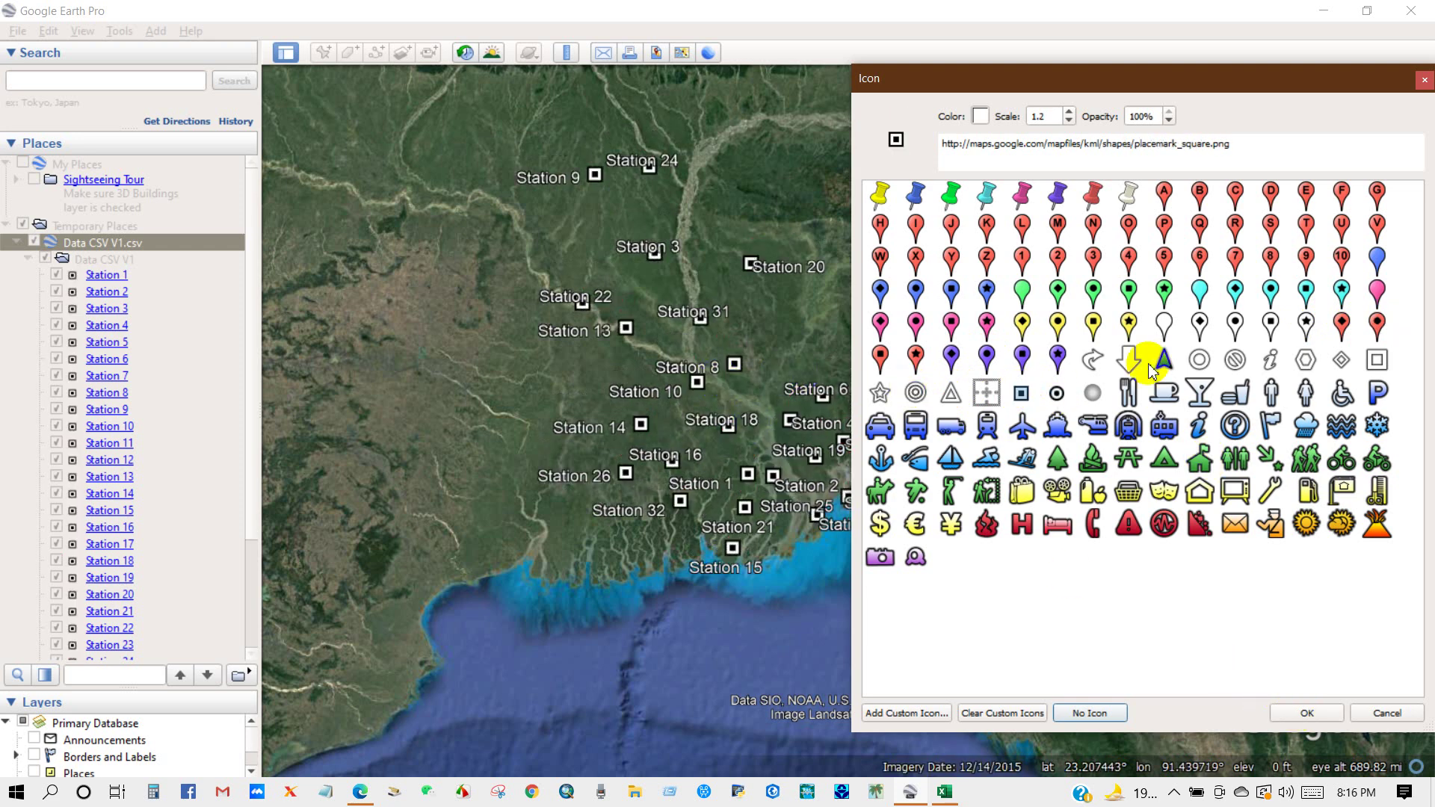
{"action": "left_click", "coordinate": [980, 118]}
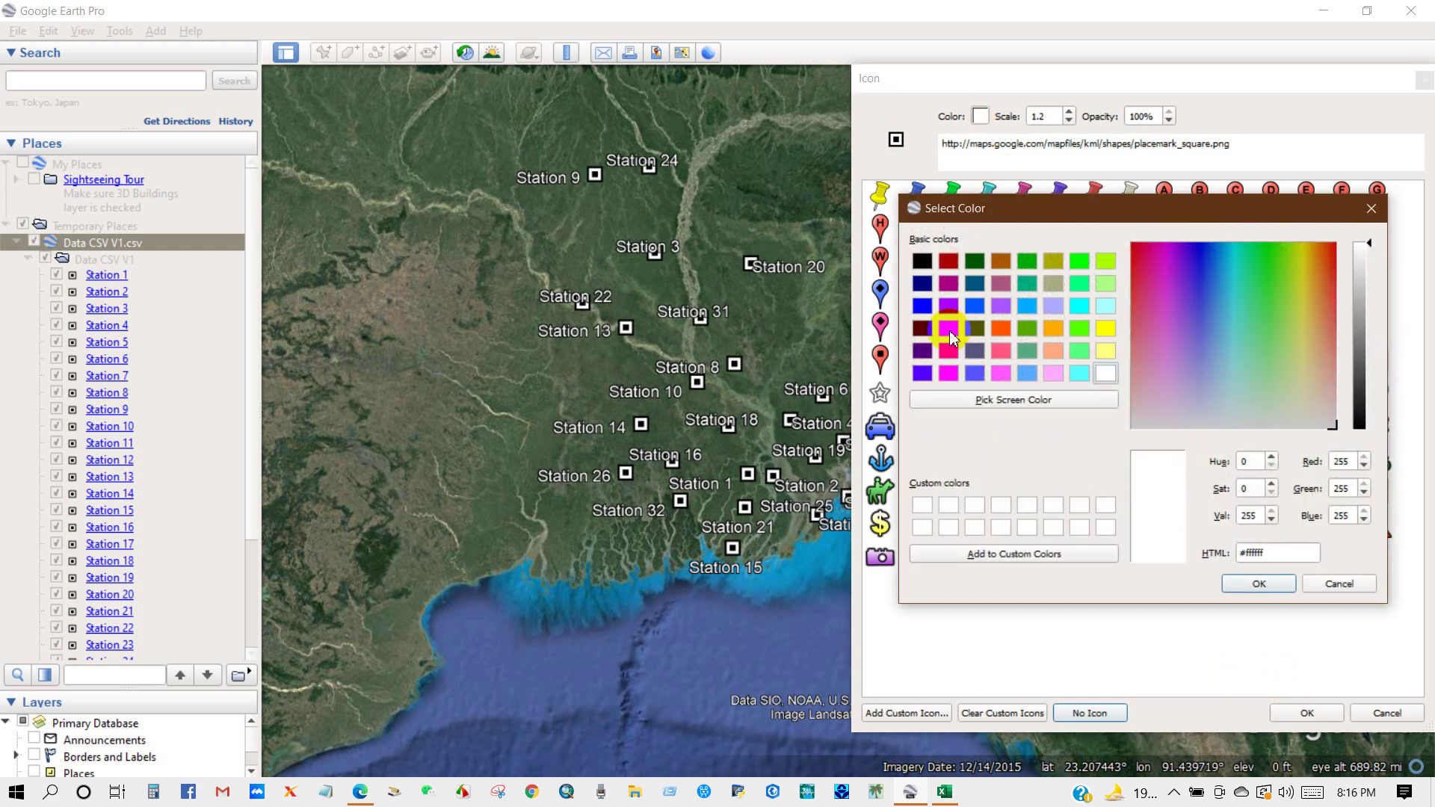
{"action": "left_click", "coordinate": [949, 331]}
{"action": "left_click", "coordinate": [1247, 582]}
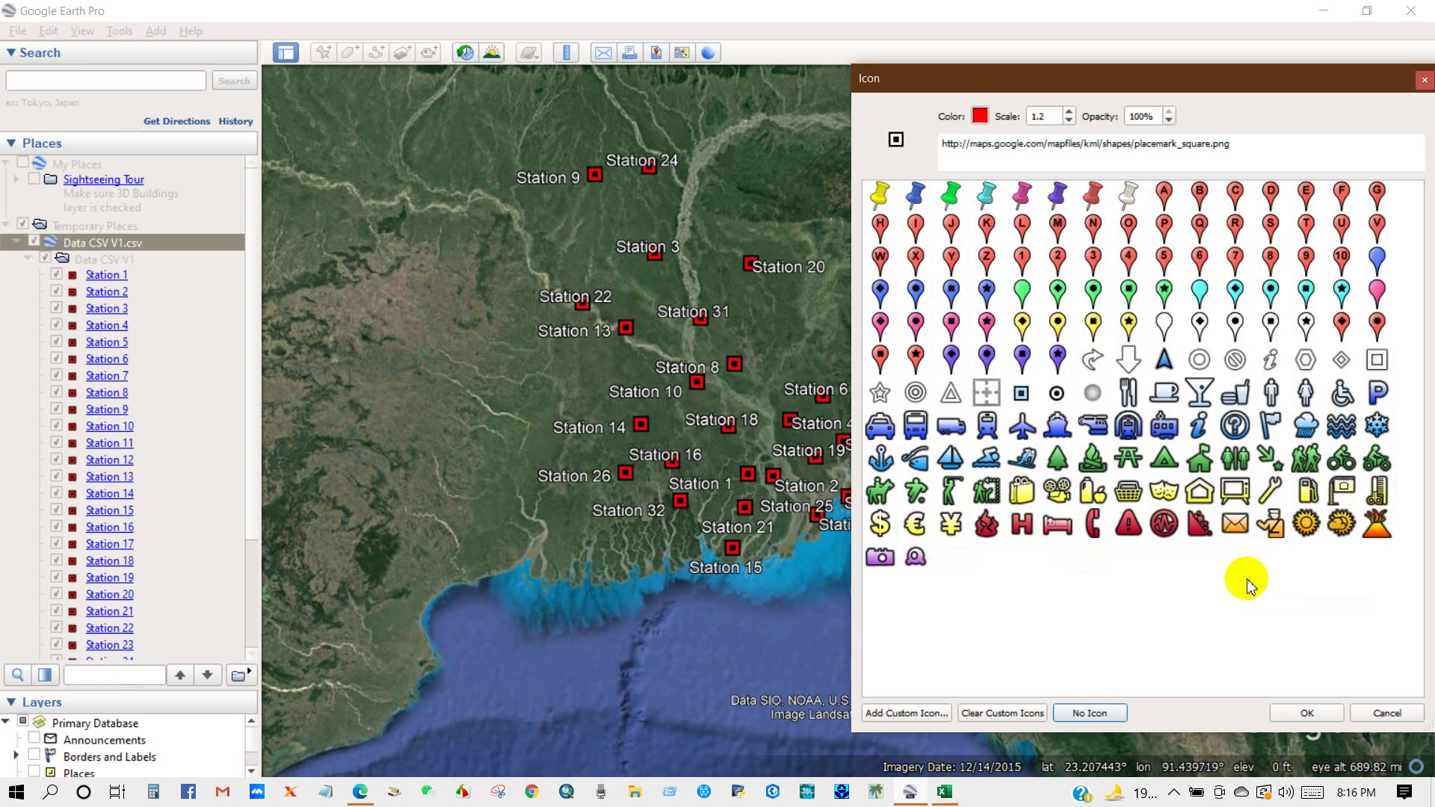
{"action": "left_click", "coordinate": [1303, 716]}
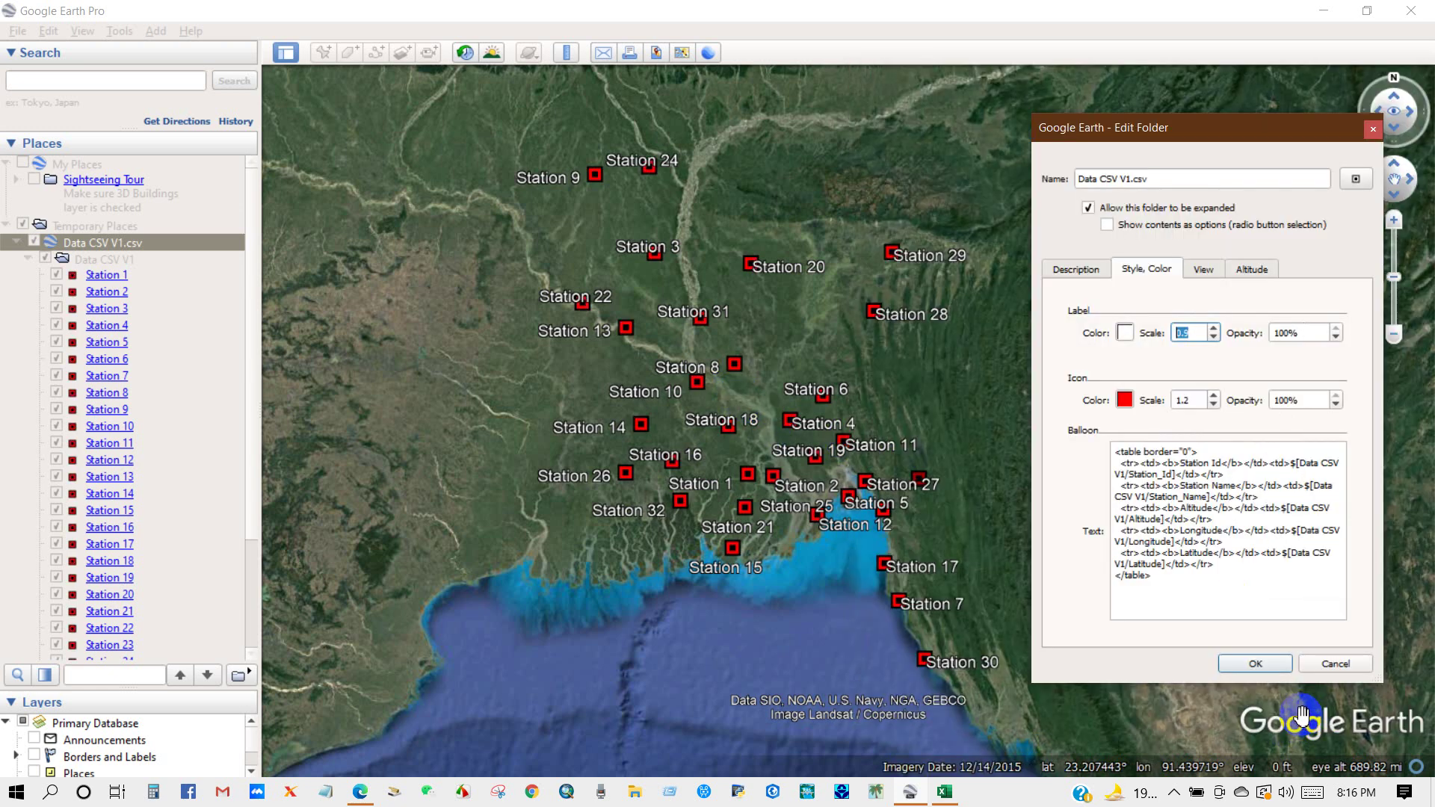
{"action": "left_click", "coordinate": [1245, 665]}
- Look at the restyled stations up close and view the details of Station 6
{"action": "scroll", "coordinate": [767, 402], "scroll_direction": "up", "scroll_amount": 2}
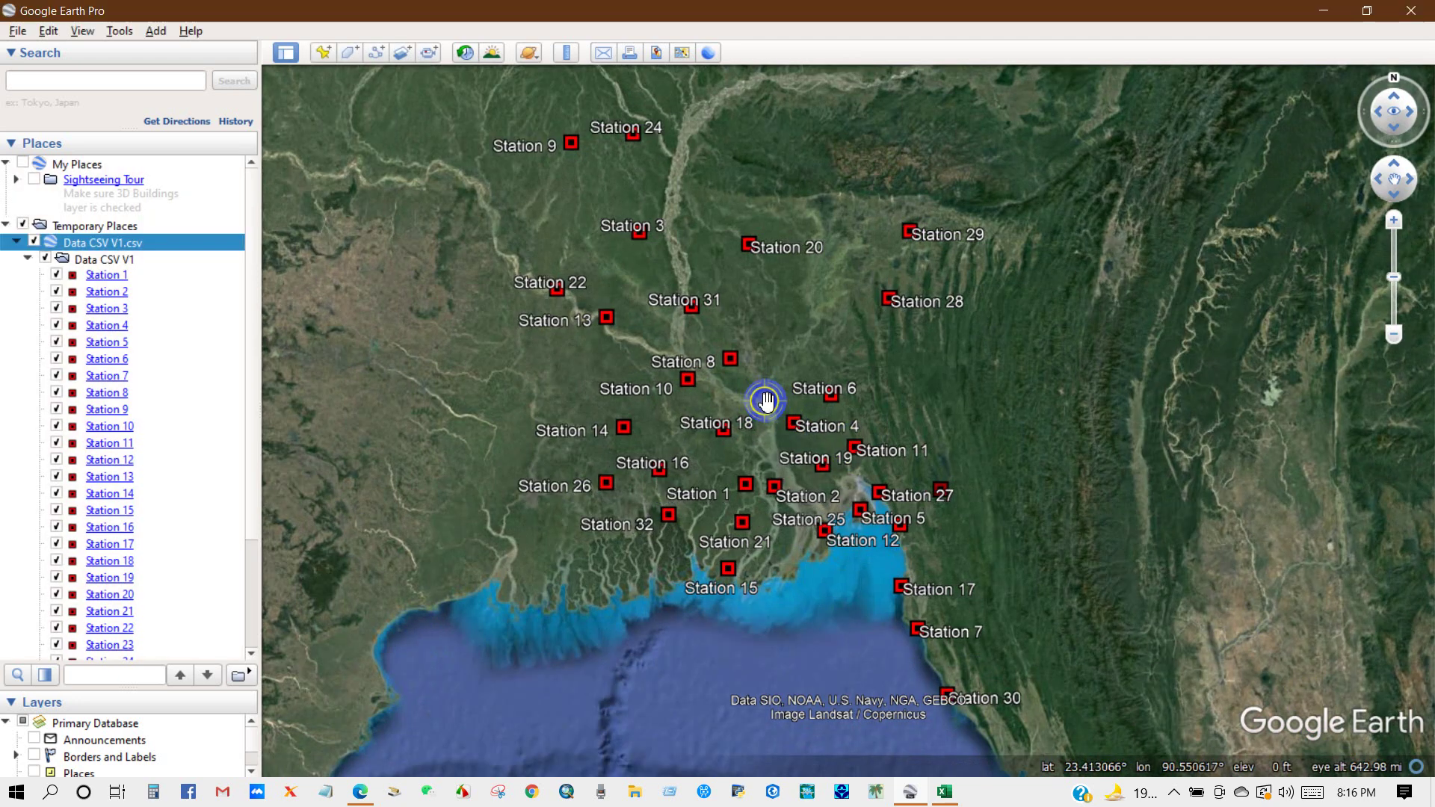
{"action": "left_click", "coordinate": [105, 359]}
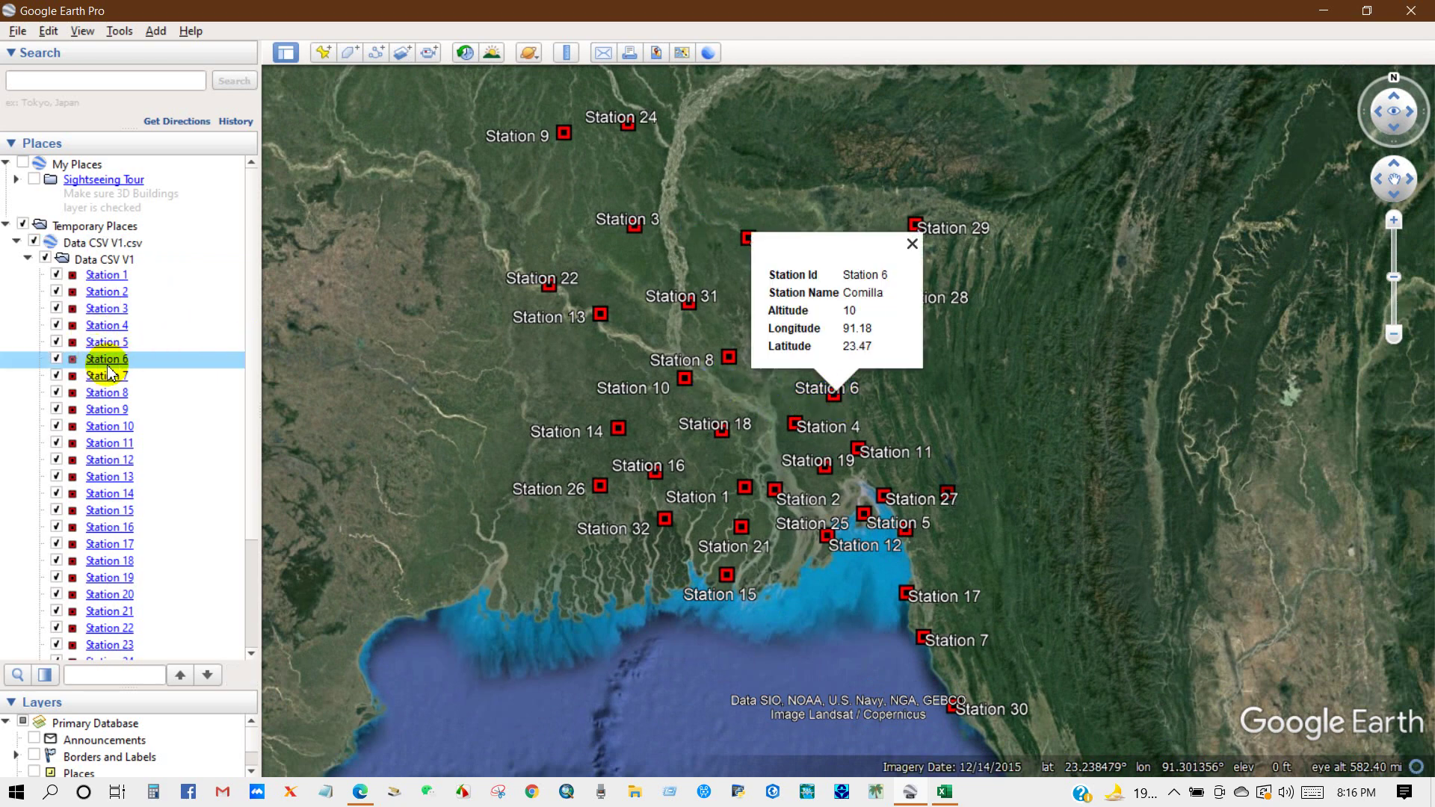
- Edit the style of the Station 6 placemark: set its label scale to 1.3 and its label colour to #5500ff
{"action": "right_click", "coordinate": [103, 364]}
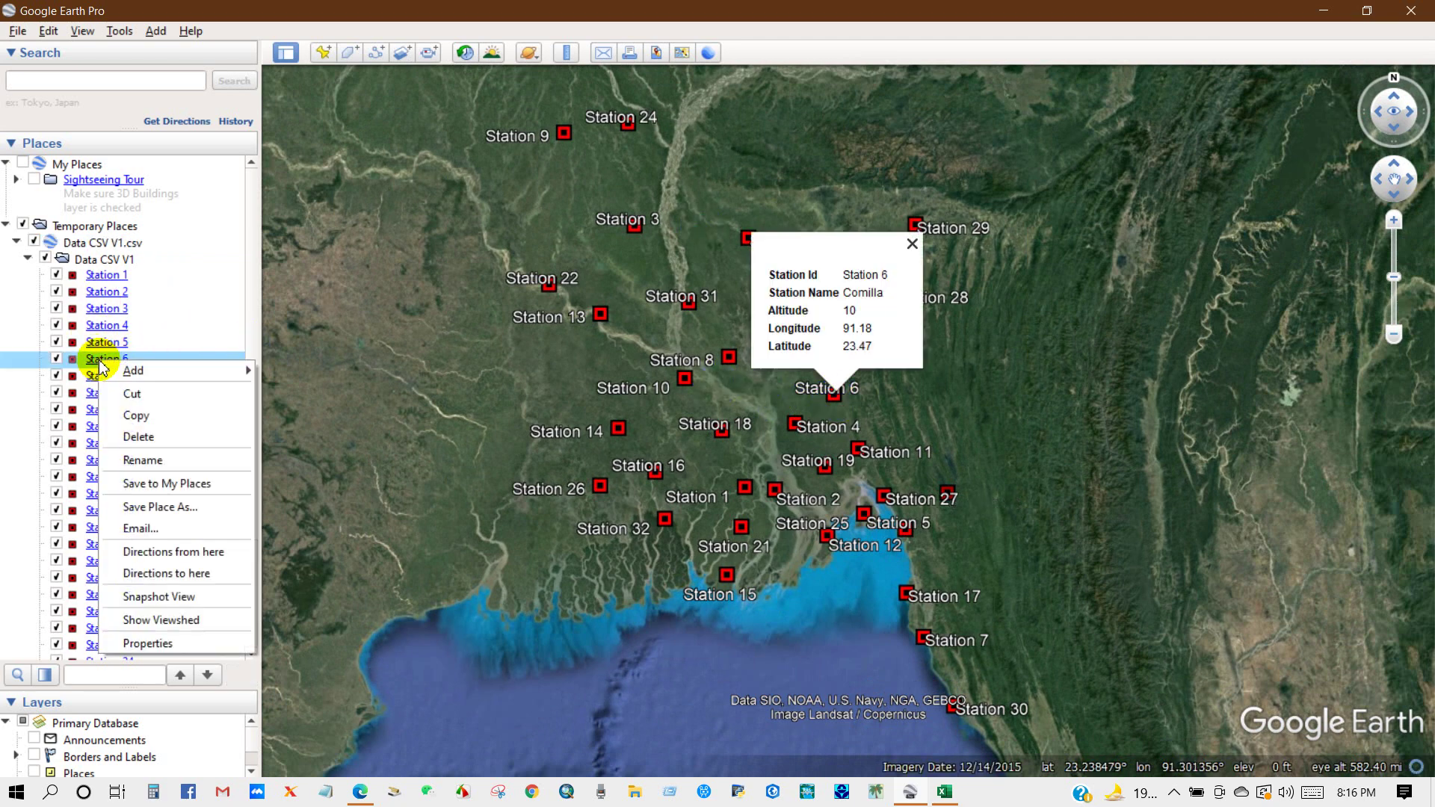
{"action": "left_click", "coordinate": [120, 641]}
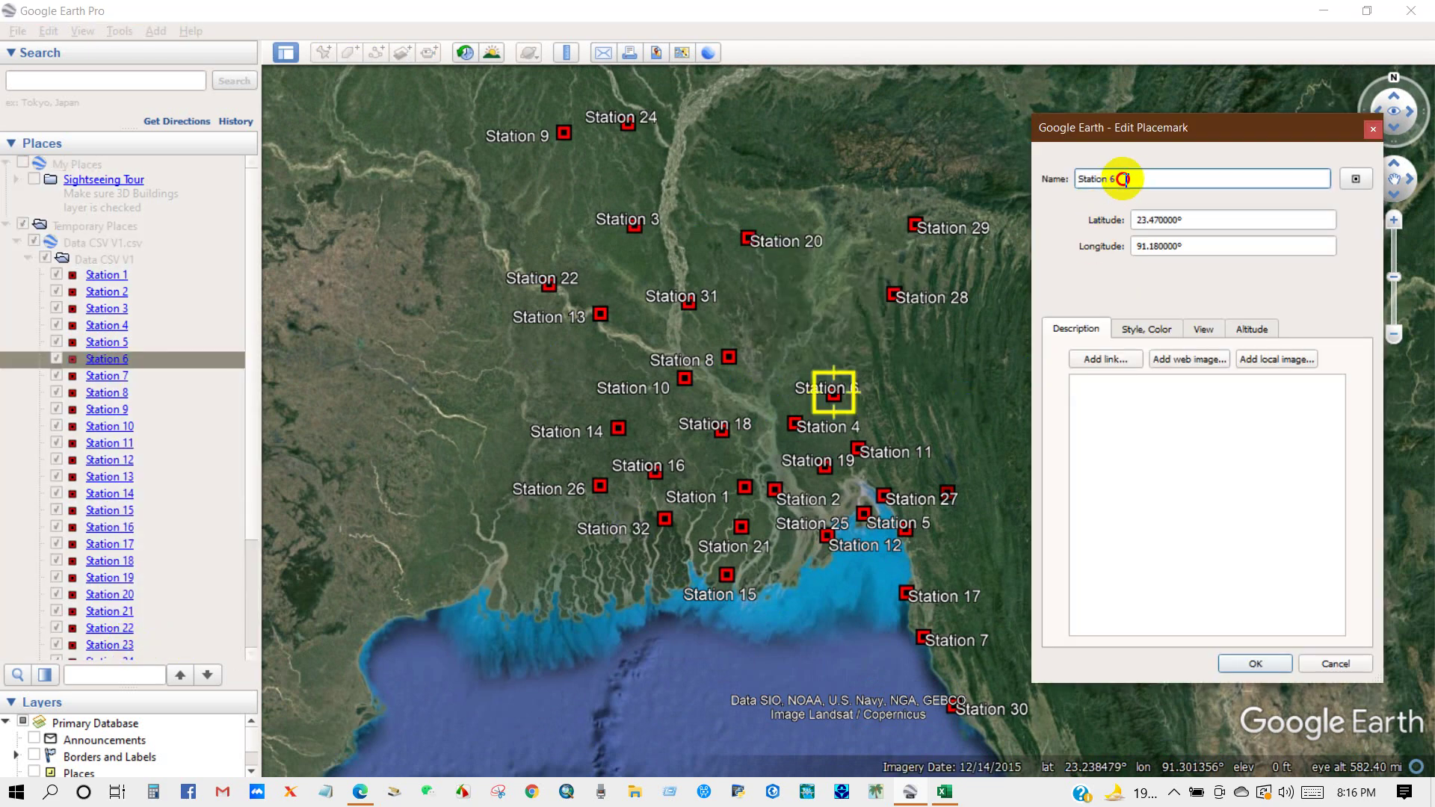
{"action": "left_click_drag", "start_coordinate": [1123, 180], "coordinate": [1076, 179]}
{"action": "left_click", "coordinate": [1140, 331]}
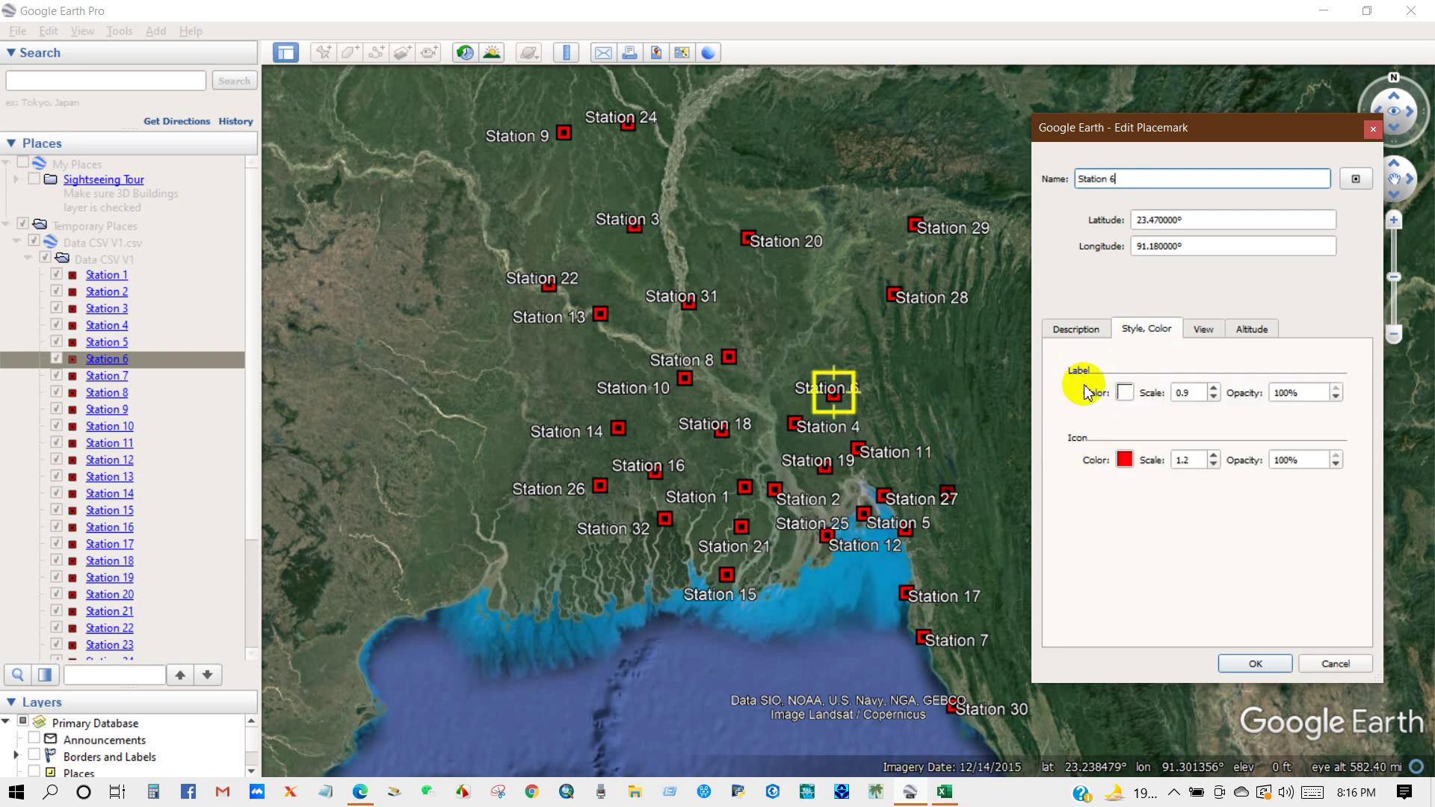
{"action": "double_click", "coordinate": [1189, 394]}
{"action": "left_click", "coordinate": [1213, 389]}
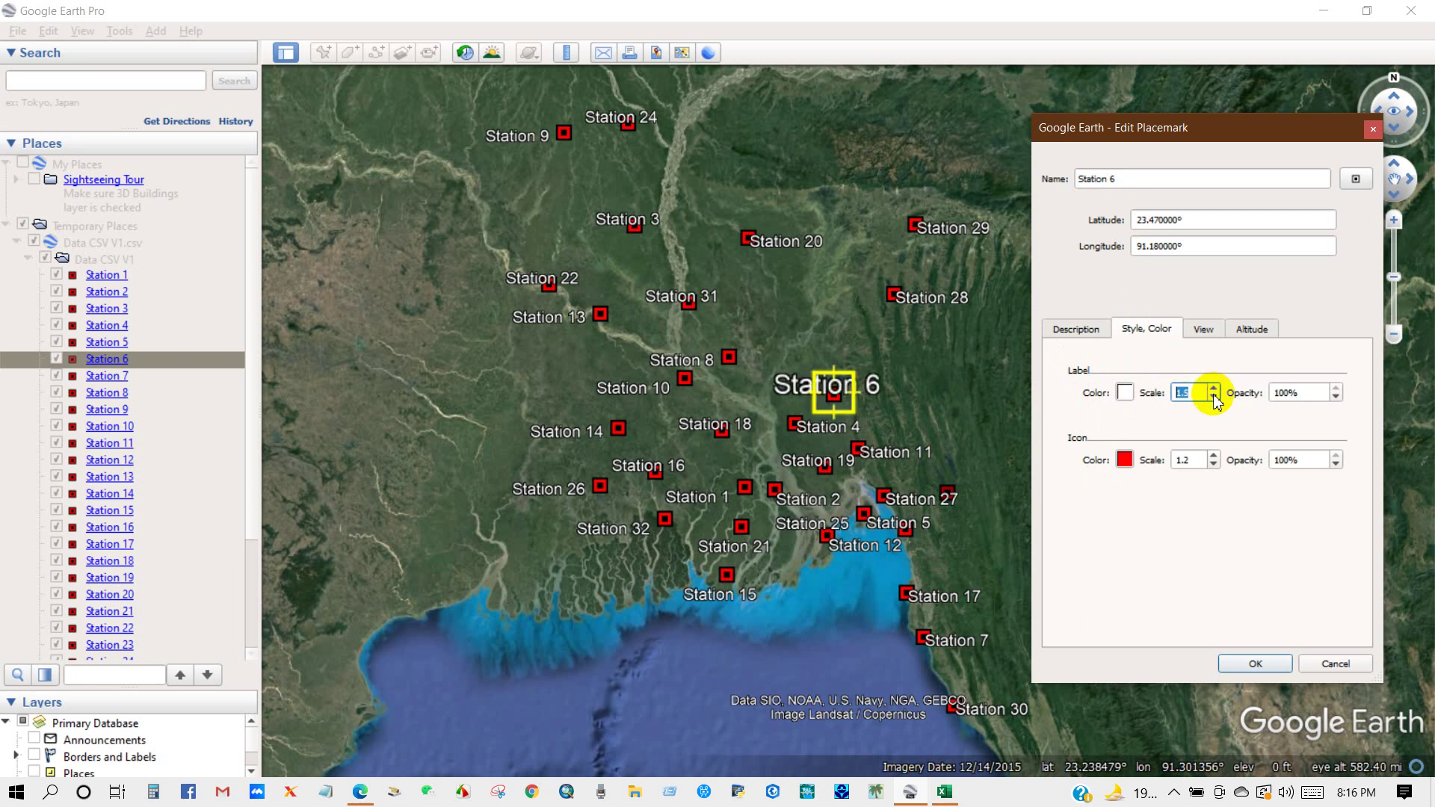
{"action": "left_click", "coordinate": [1213, 398]}
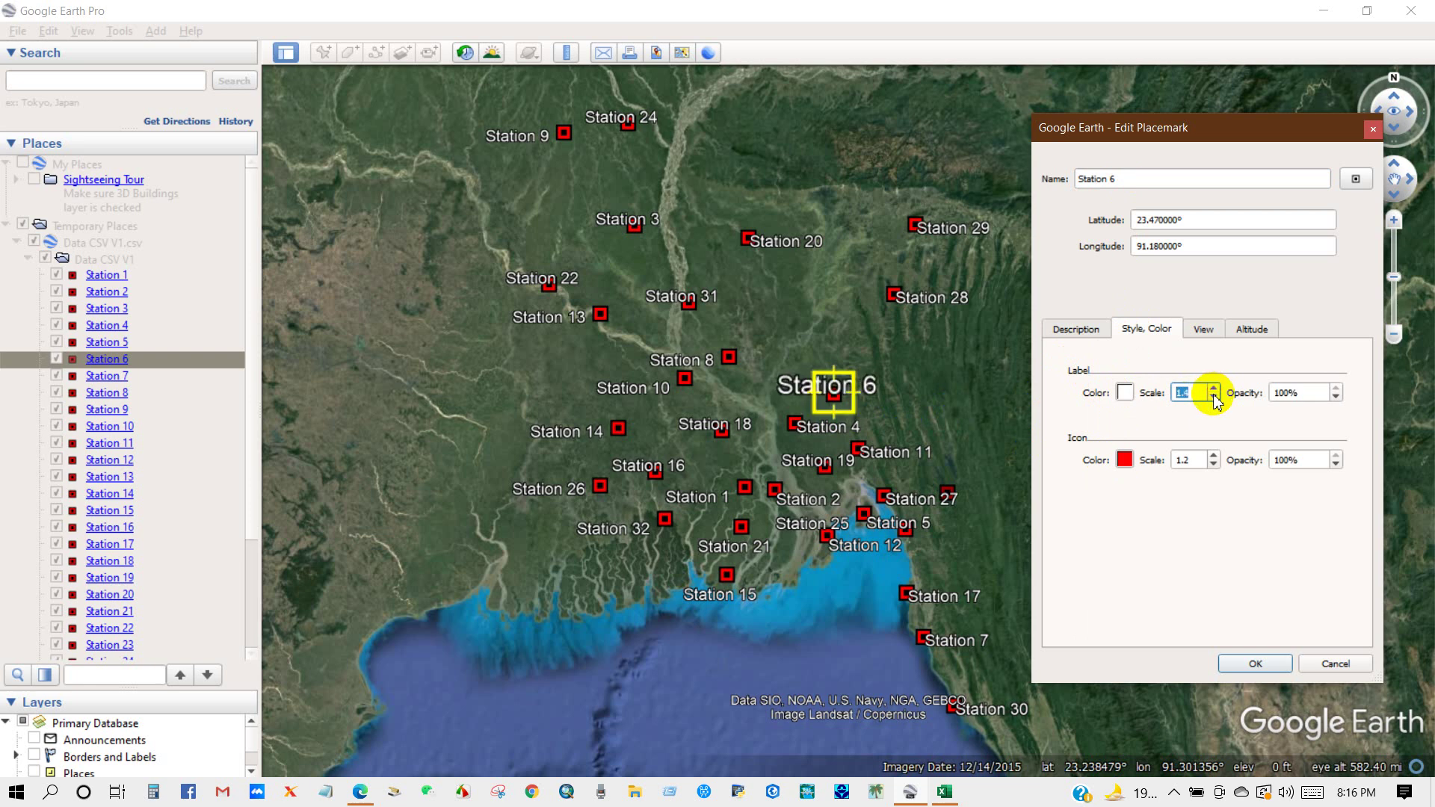
{"action": "left_click", "coordinate": [1126, 398]}
{"action": "left_click", "coordinate": [970, 362]}
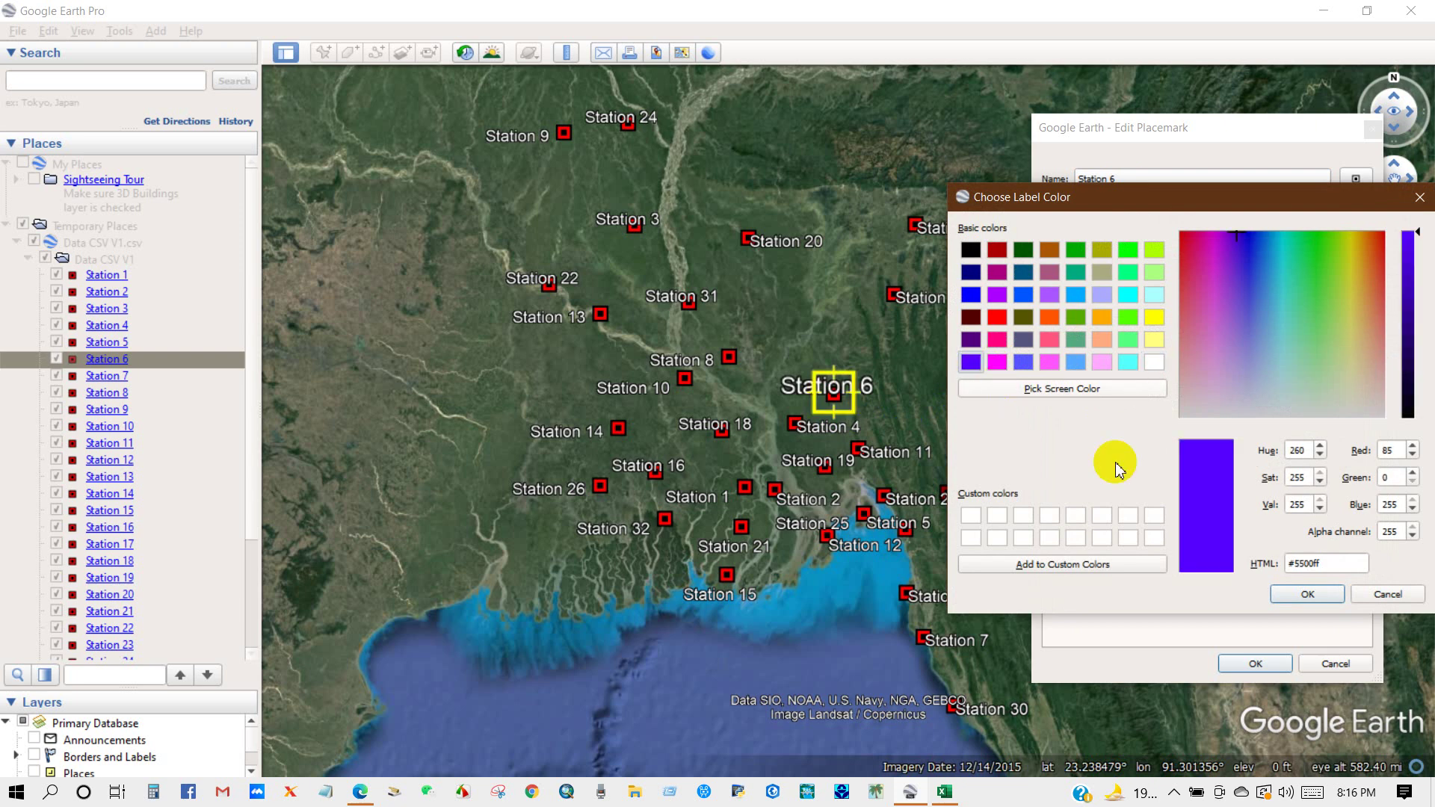
{"action": "left_click", "coordinate": [1285, 591]}
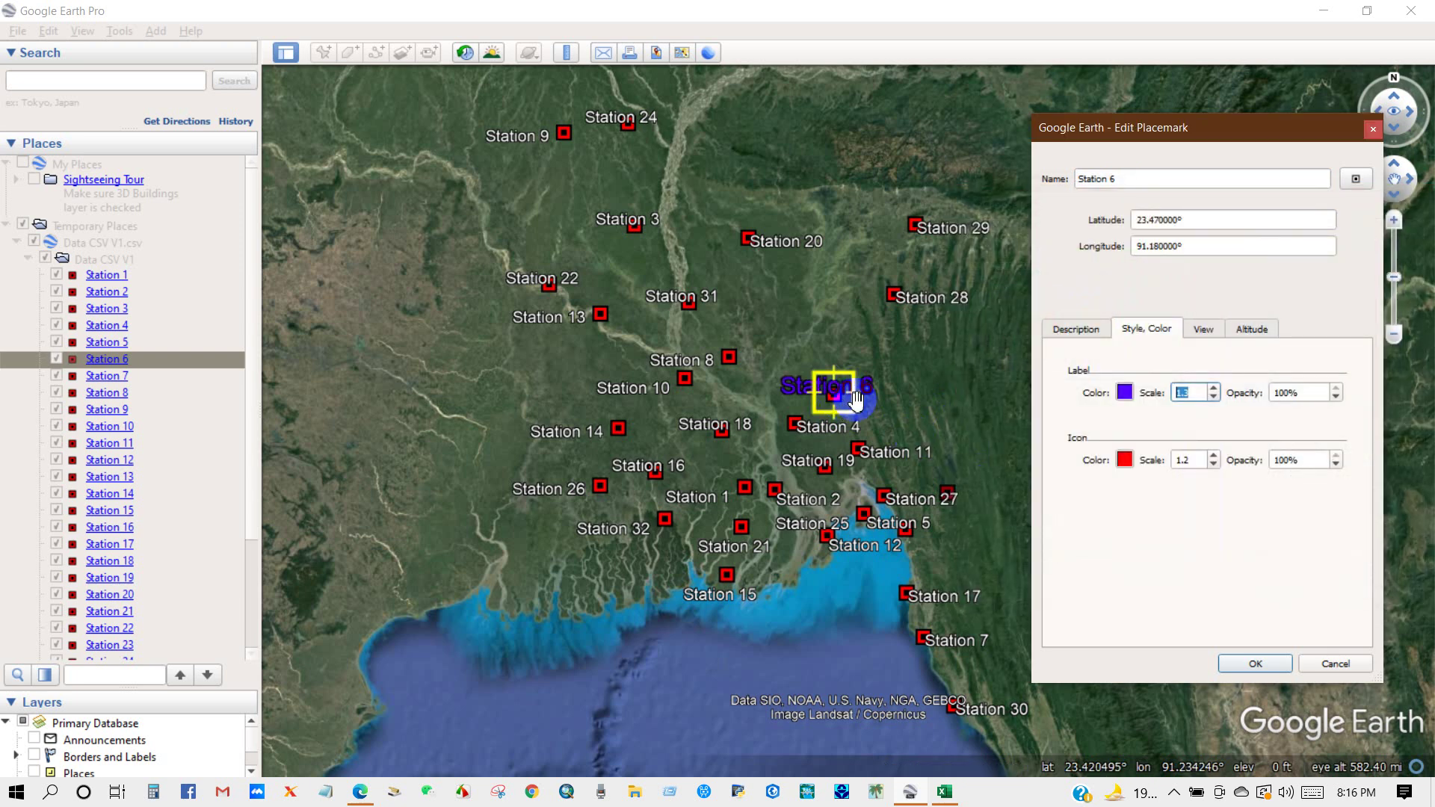
- Recolour Station 6's icon purple, enlarge it, raise the label scale to 1.4 and accept the placemark changes
{"action": "left_click", "coordinate": [1125, 460]}
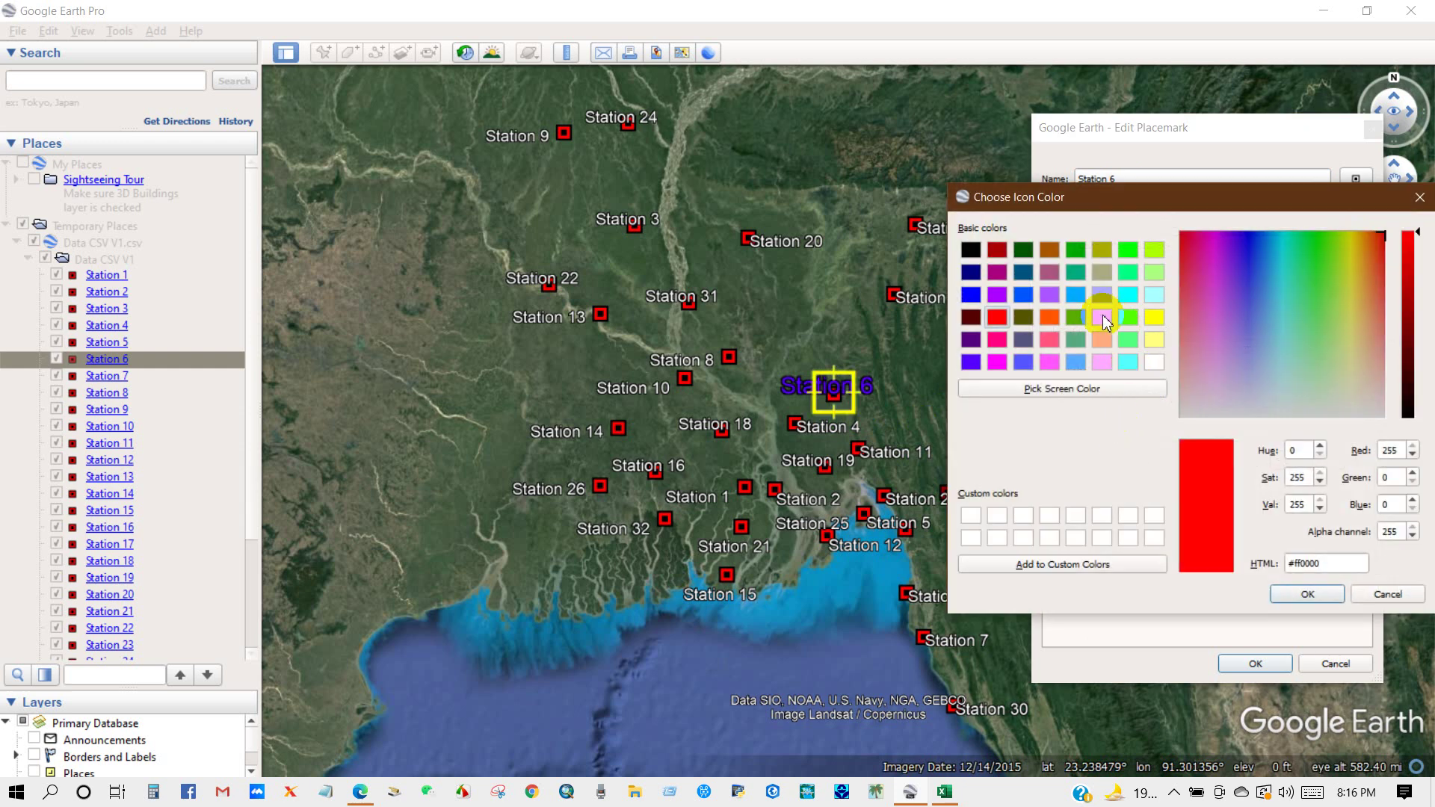
{"action": "left_click", "coordinate": [1002, 297]}
{"action": "left_click", "coordinate": [1301, 594]}
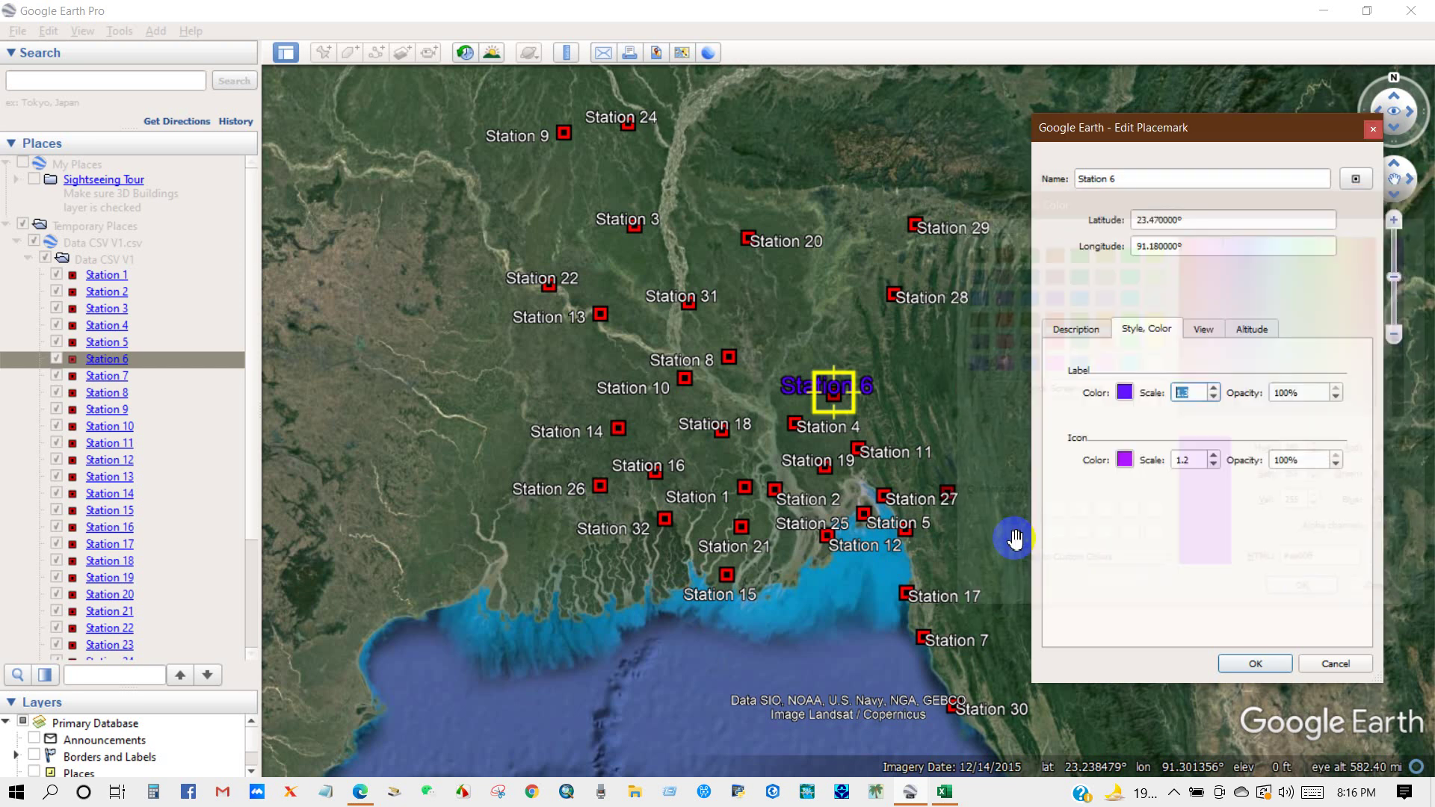
{"action": "left_click", "coordinate": [1213, 389]}
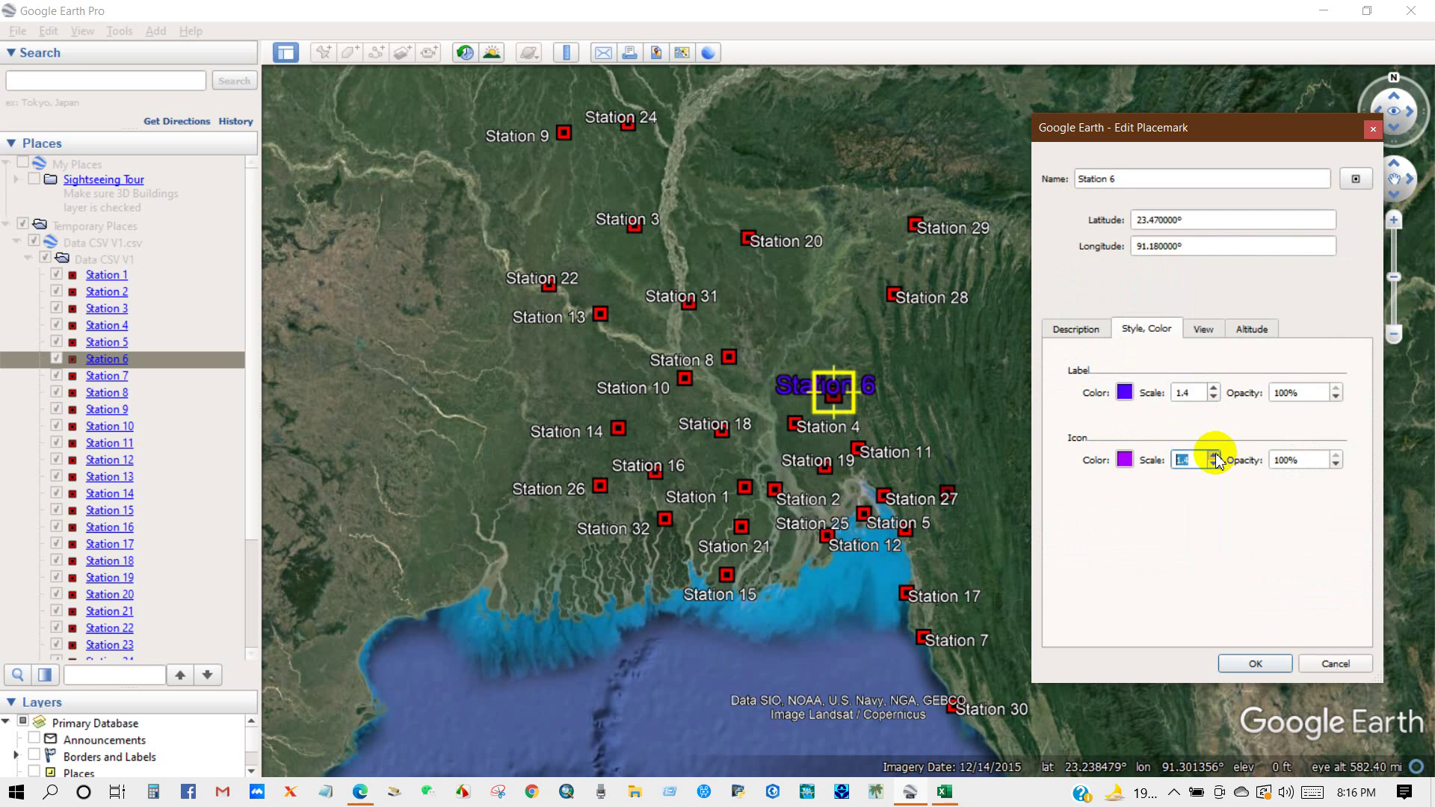
{"action": "left_click", "coordinate": [1125, 460]}
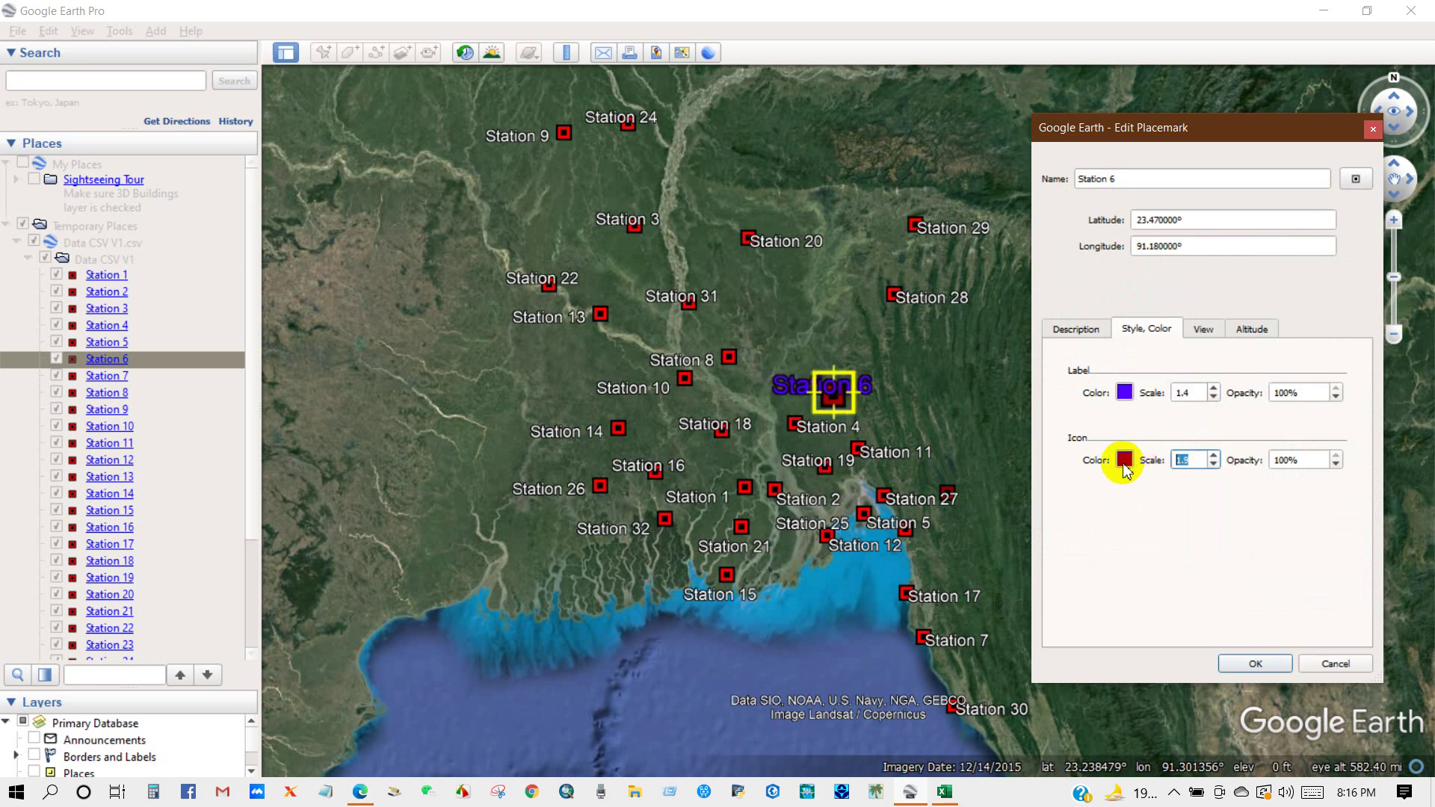
{"action": "key", "text": "Return"}
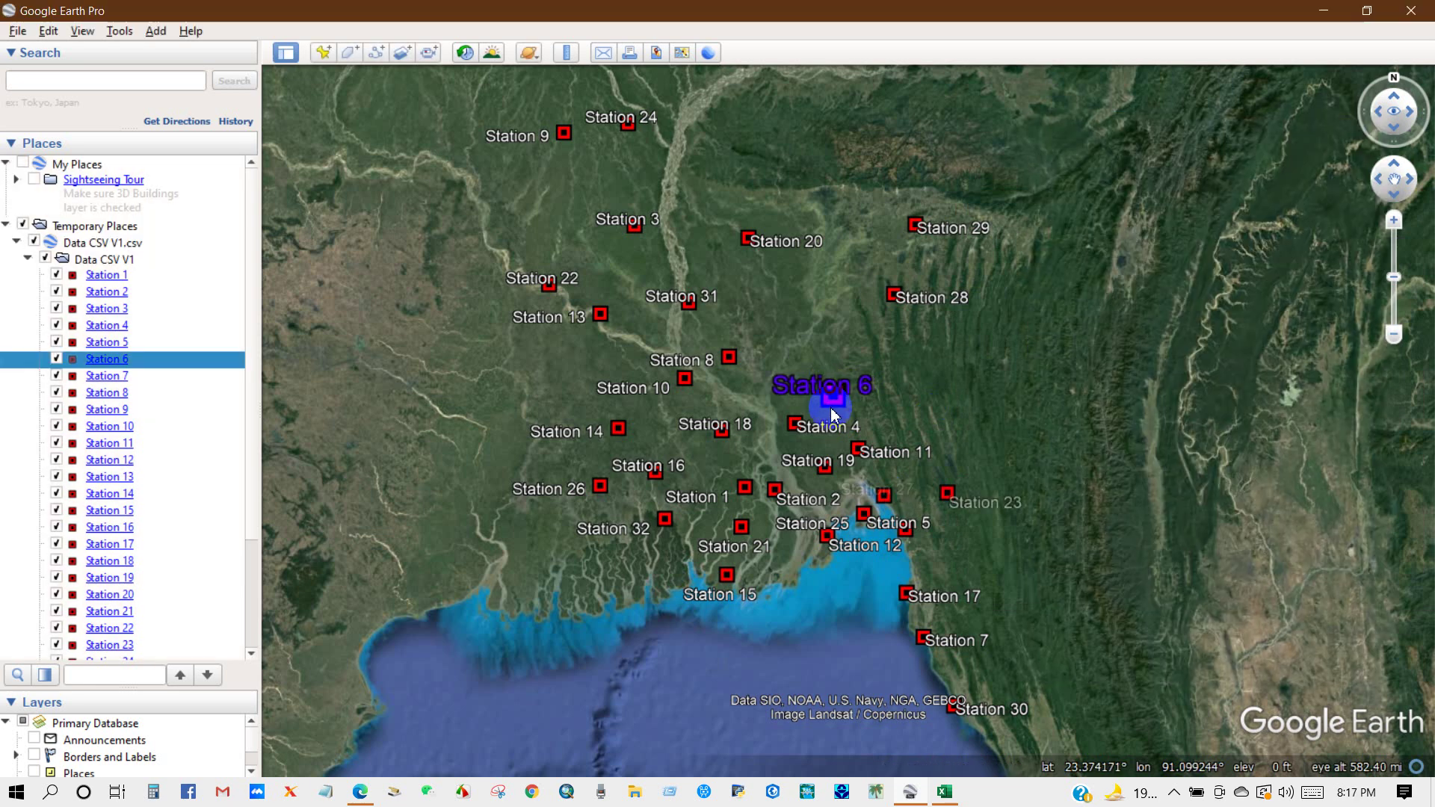
- Reopen the properties of the Station 6 placemark
{"action": "right_click", "coordinate": [110, 362]}
{"action": "left_click", "coordinate": [157, 644]}
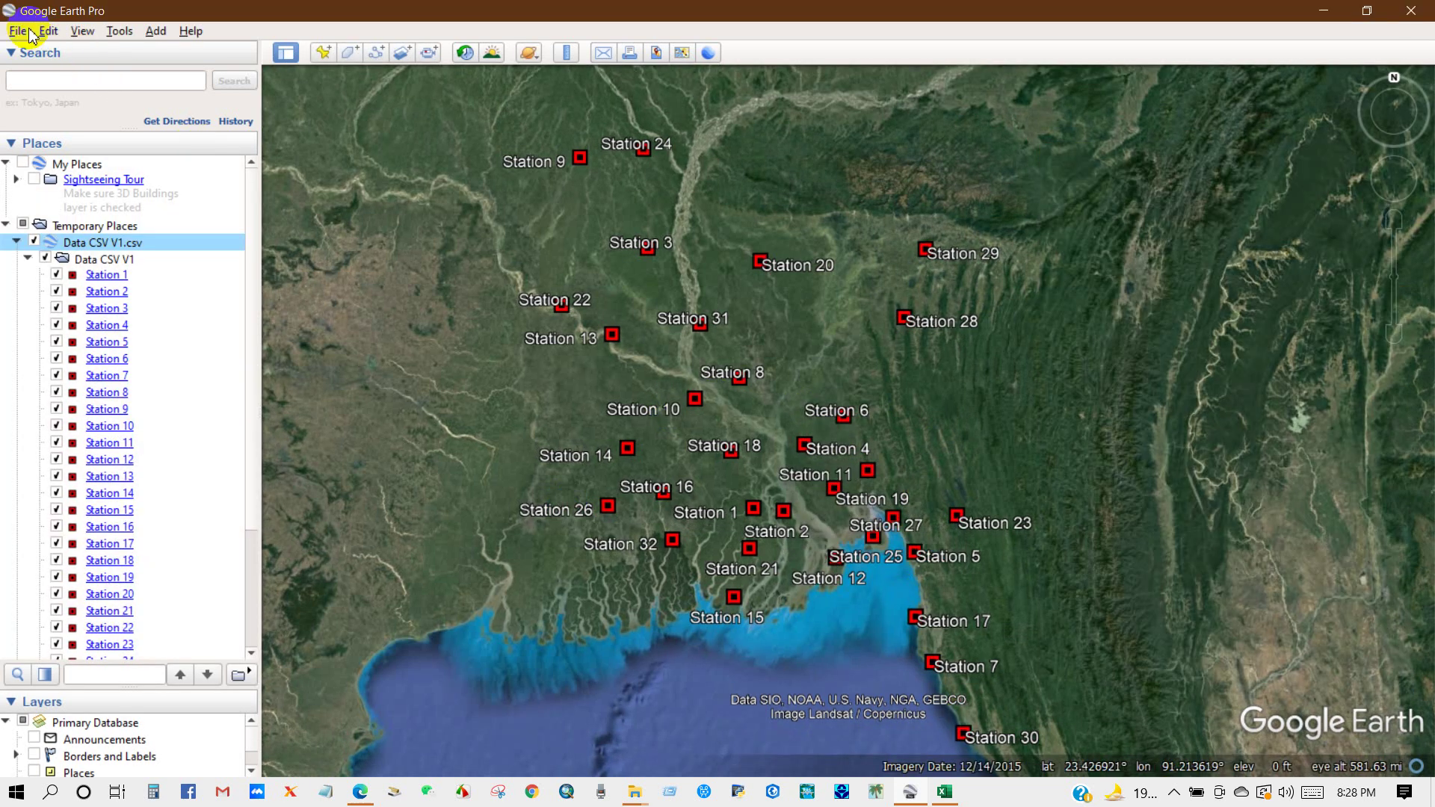
- Import the shapefile BGD_adm1.shp from the BGD_adm folder on drive D
{"action": "left_click", "coordinate": [17, 31]}
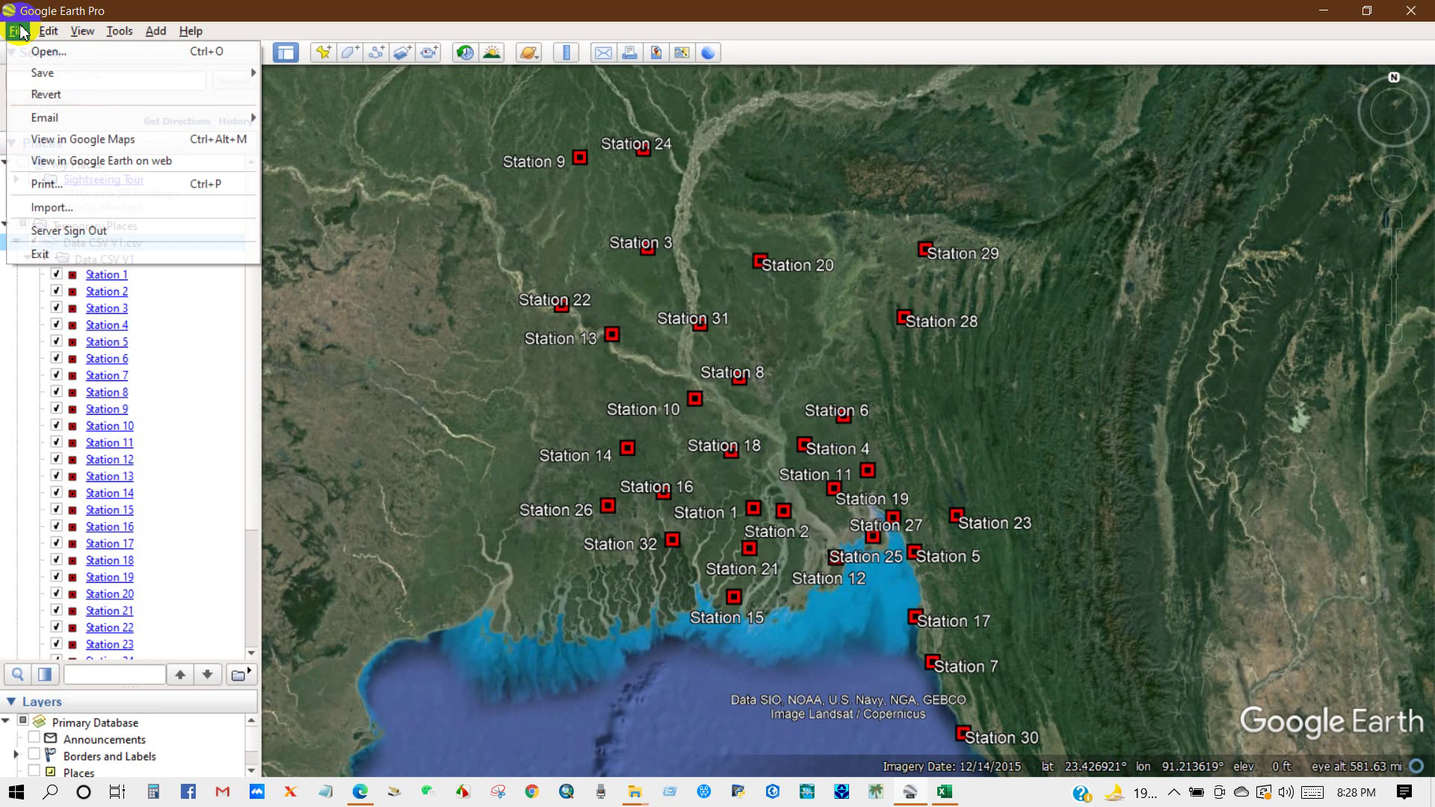
{"action": "left_click", "coordinate": [51, 207]}
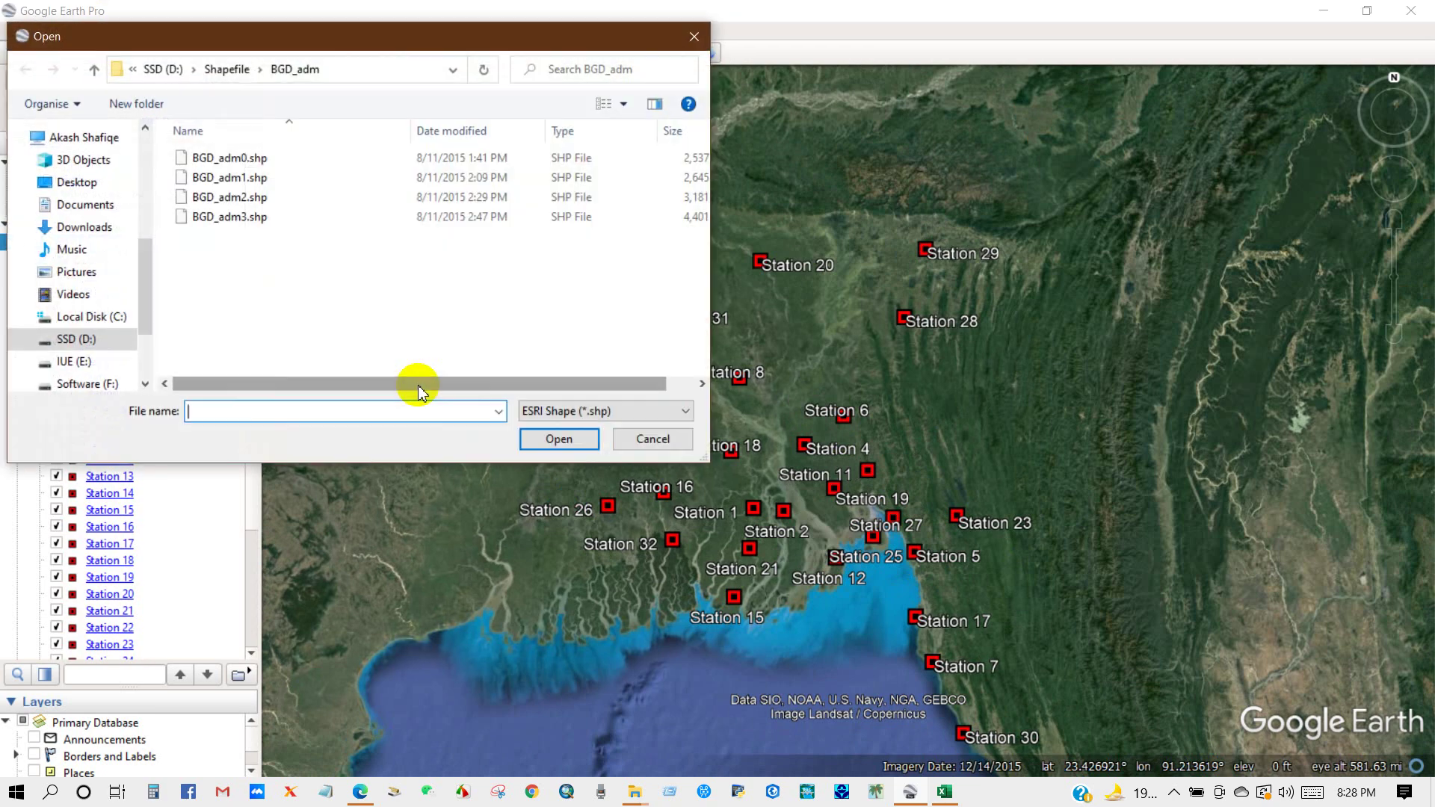
{"action": "left_click", "coordinate": [239, 178]}
{"action": "left_click", "coordinate": [553, 441]}
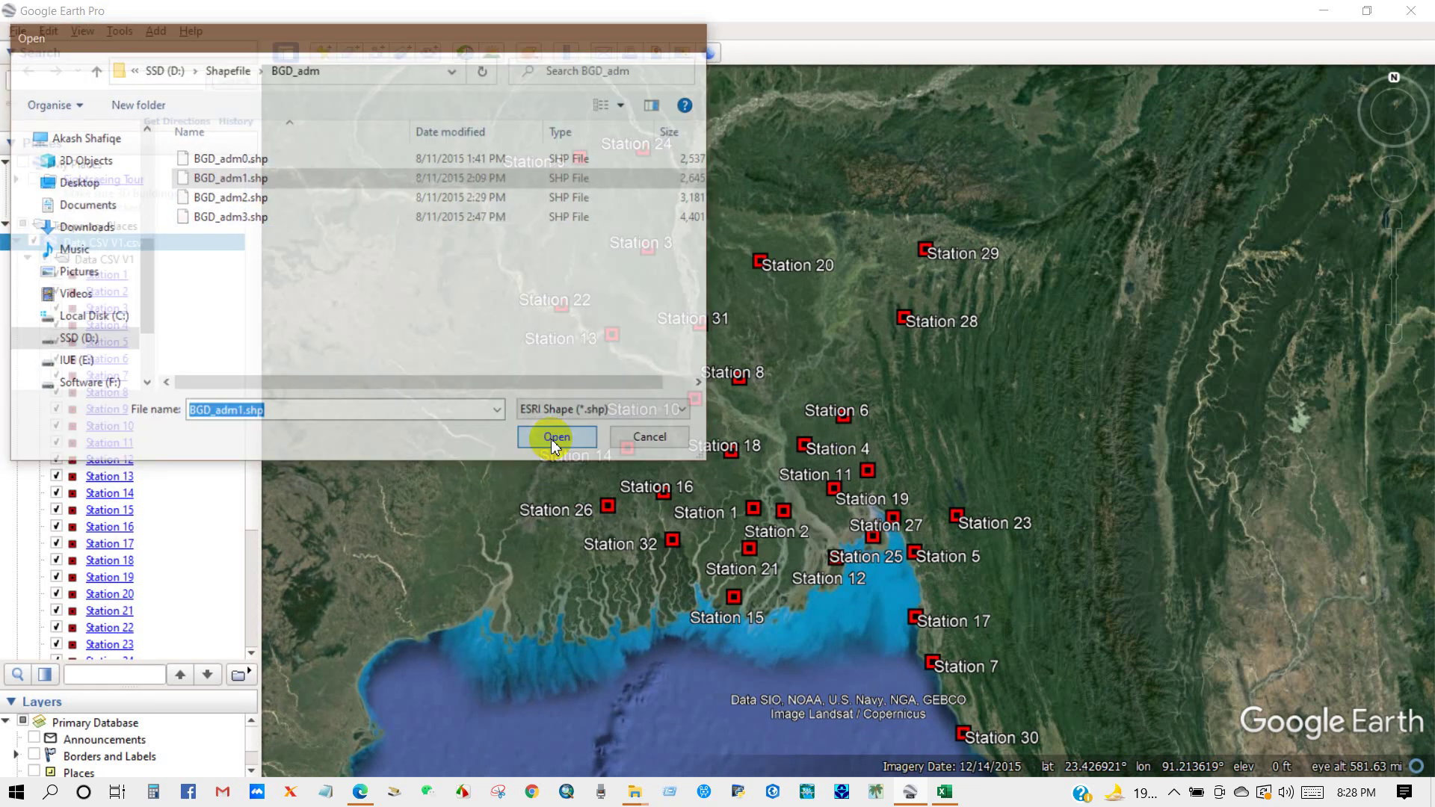
{"action": "left_click", "coordinate": [682, 423]}
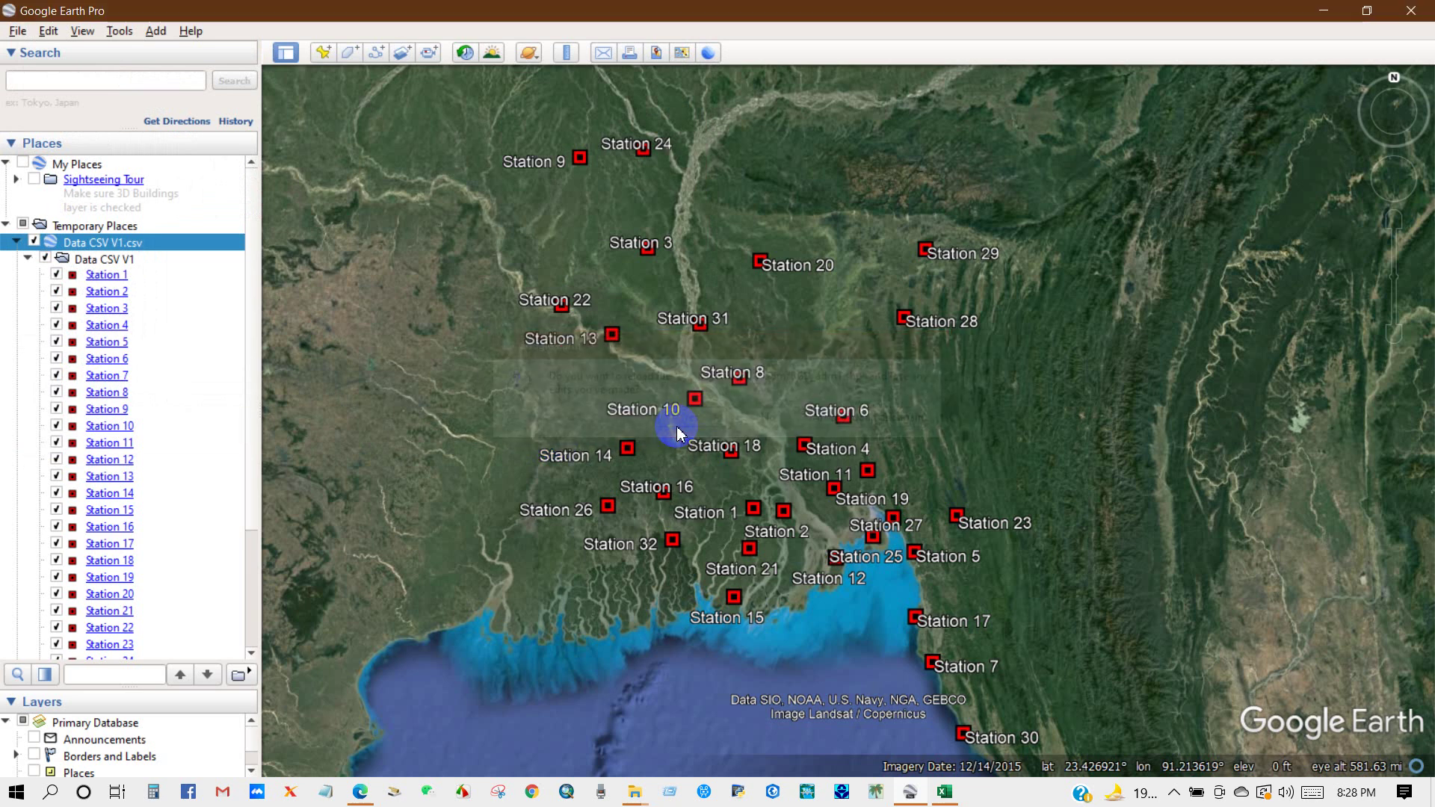
- Create a new style template with the default settings for the imported shapefile and save it as BGD_adm1, replacing the existing template
{"action": "left_click", "coordinate": [789, 419]}
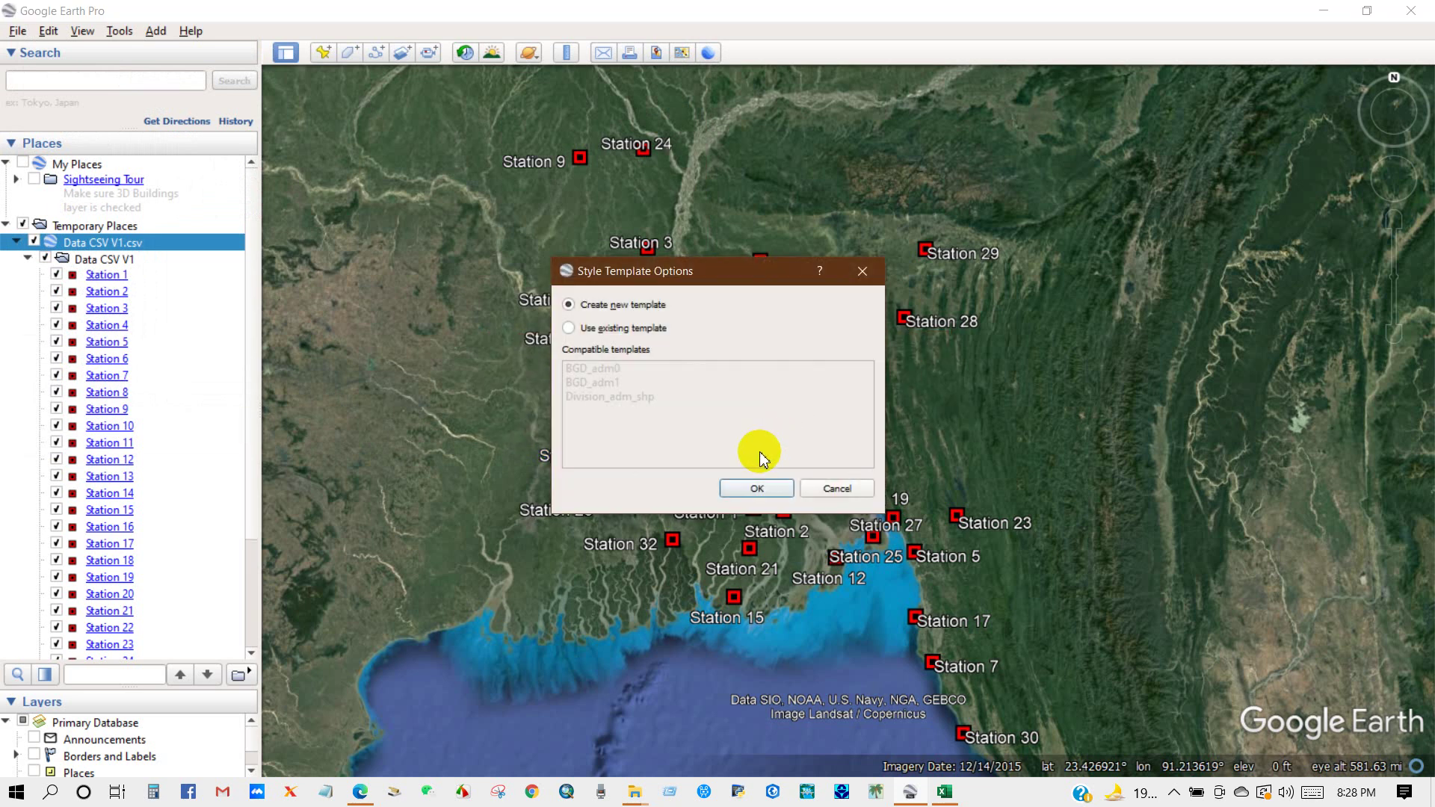
{"action": "left_click", "coordinate": [756, 490]}
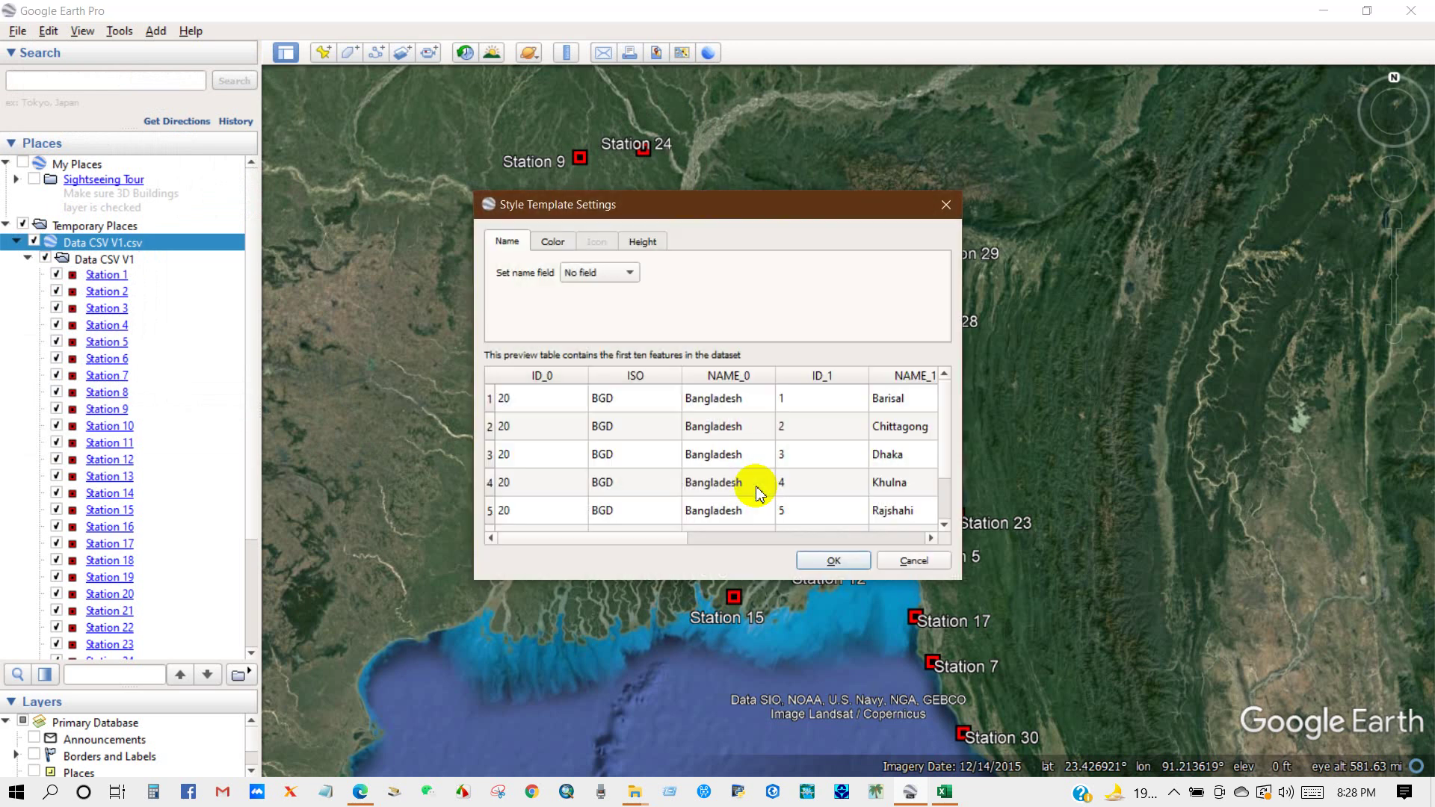
{"action": "left_click", "coordinate": [847, 560]}
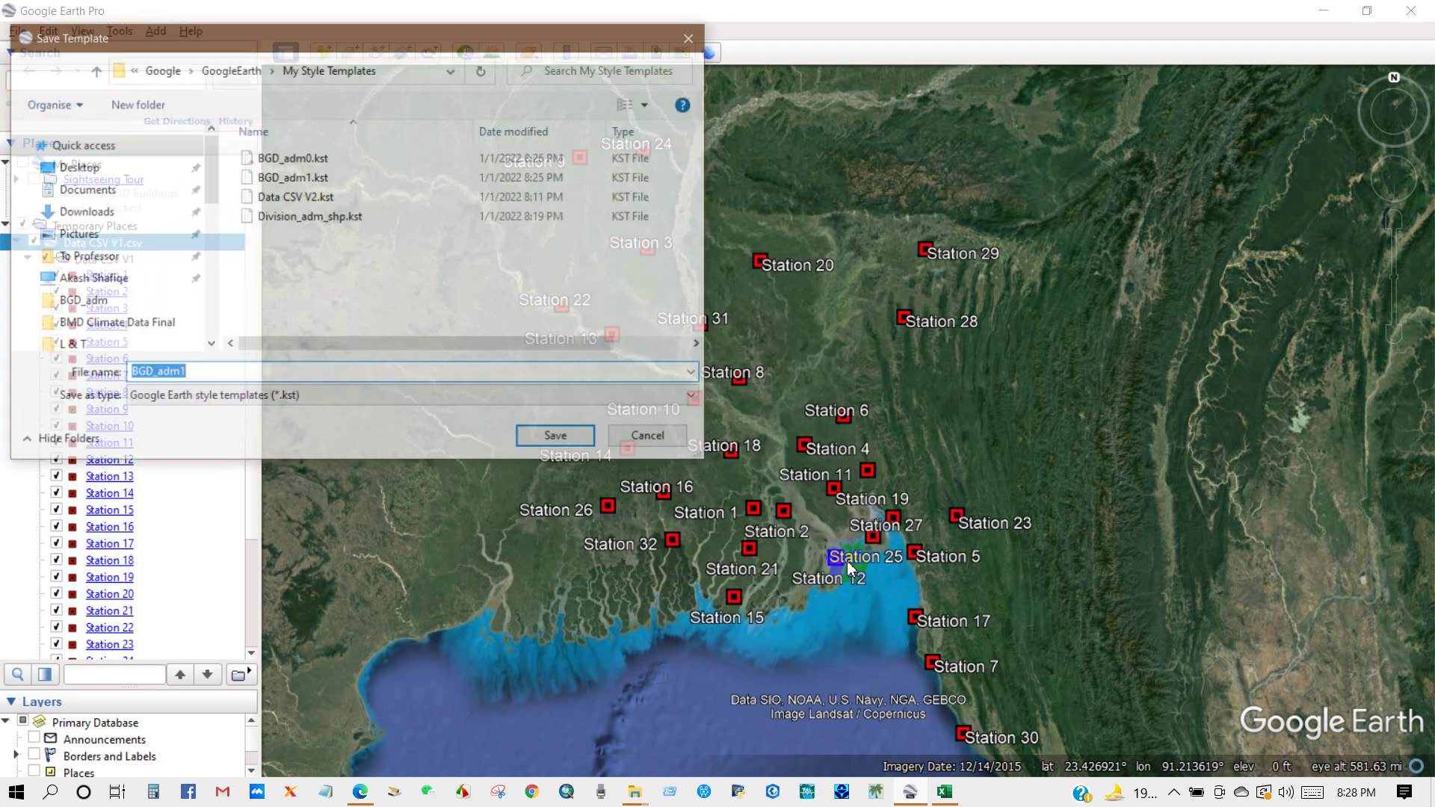
{"action": "left_click", "coordinate": [554, 443]}
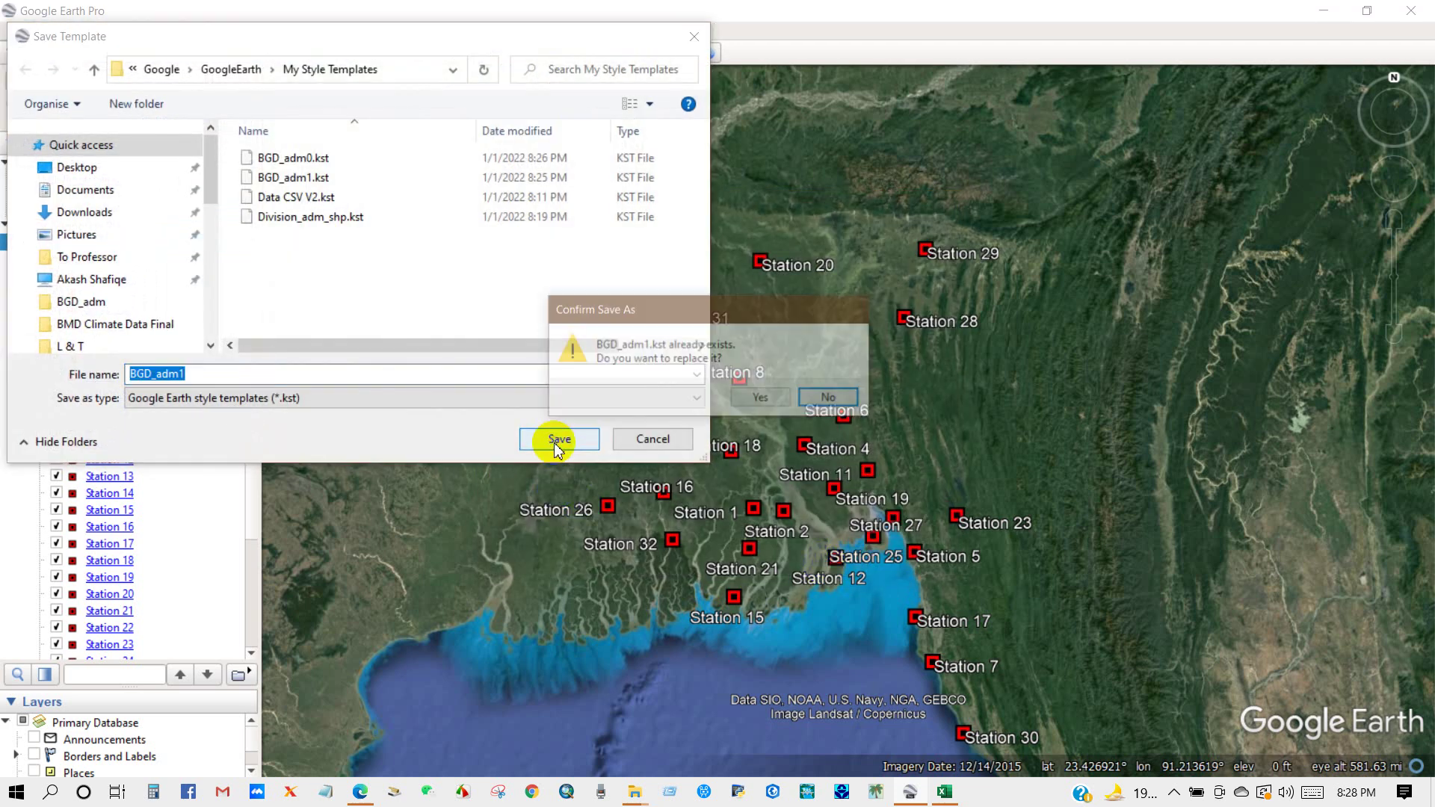
{"action": "left_click", "coordinate": [744, 402]}
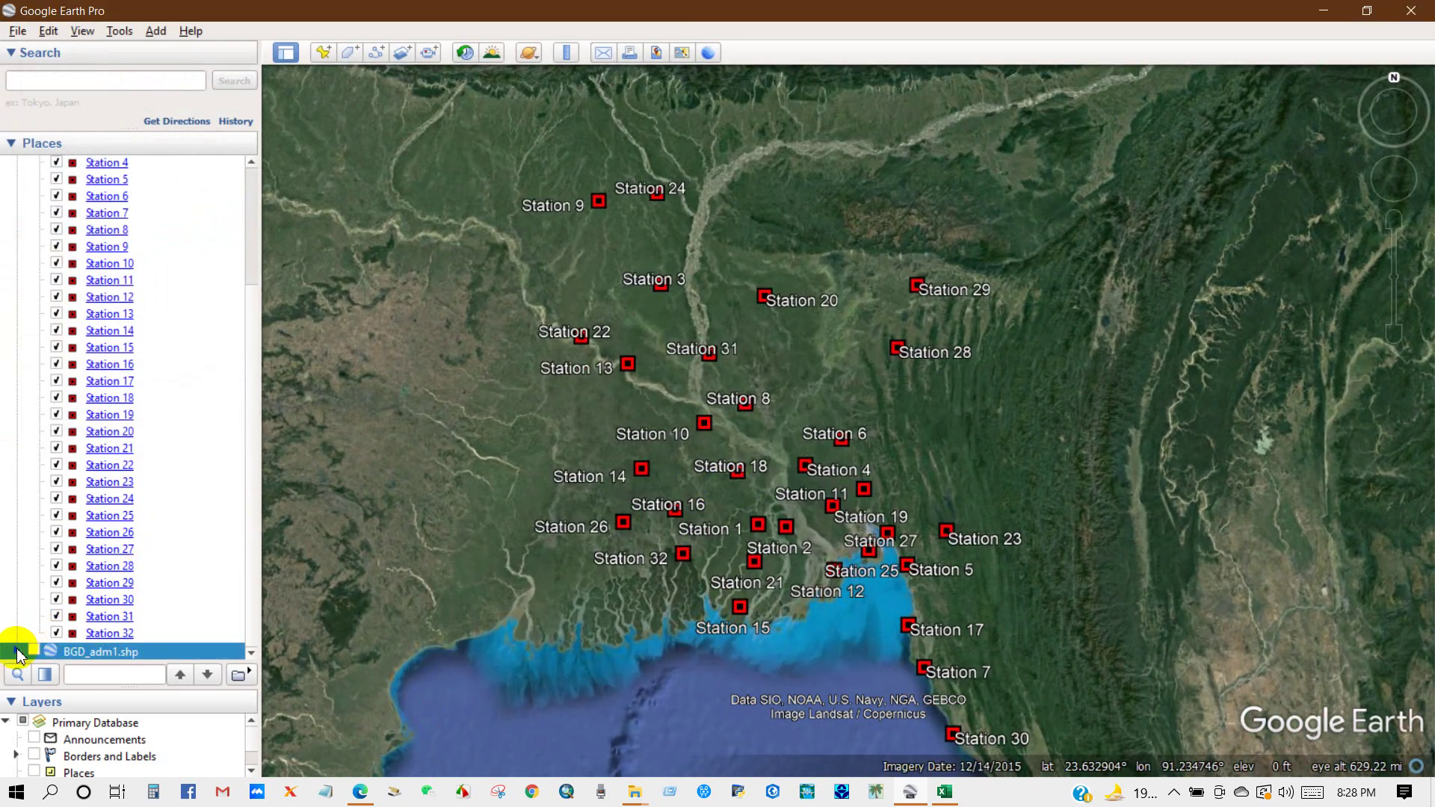
- Expand the imported BGD_adm1.shp layer and show its boundaries on the map
{"action": "left_click", "coordinate": [16, 651]}
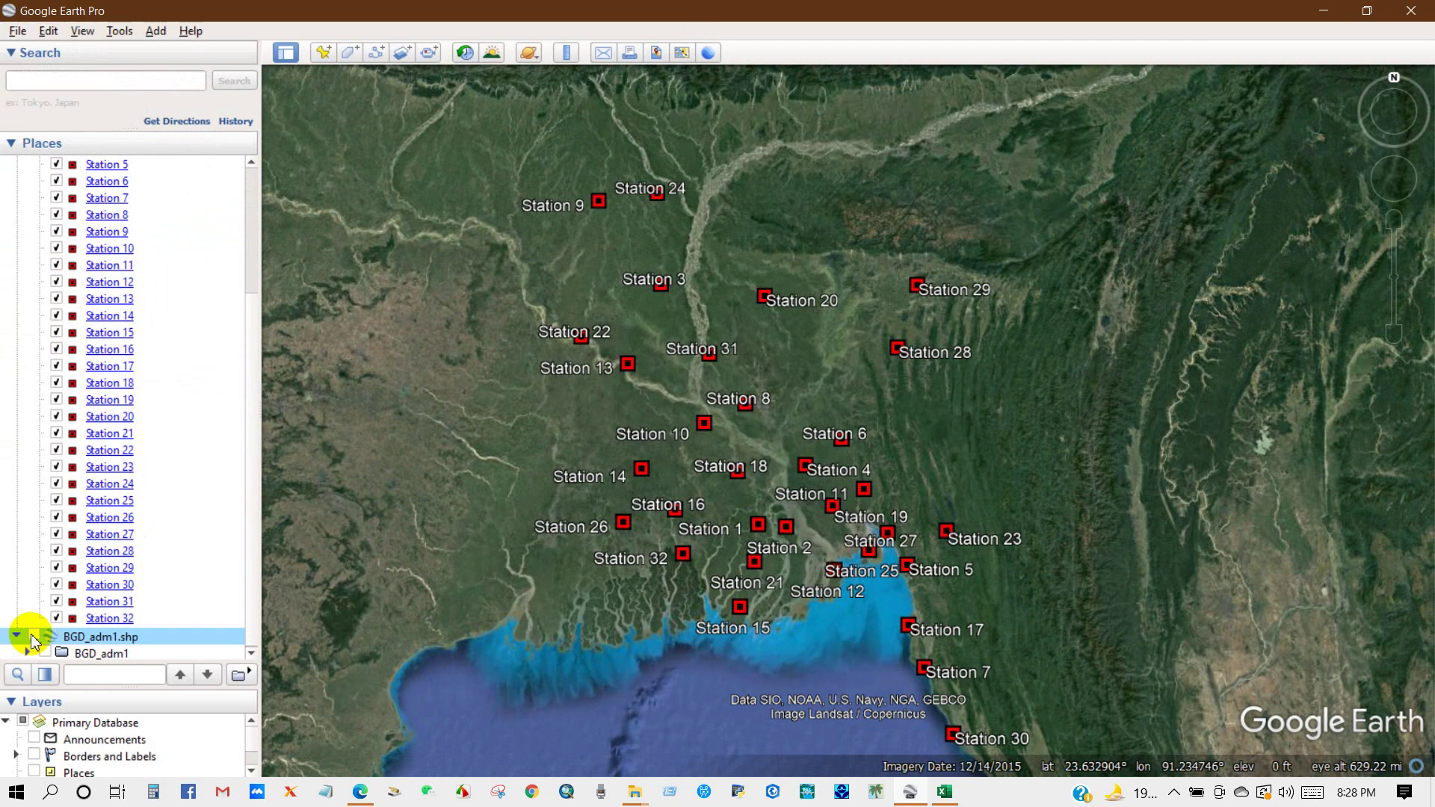
{"action": "left_click", "coordinate": [34, 636]}
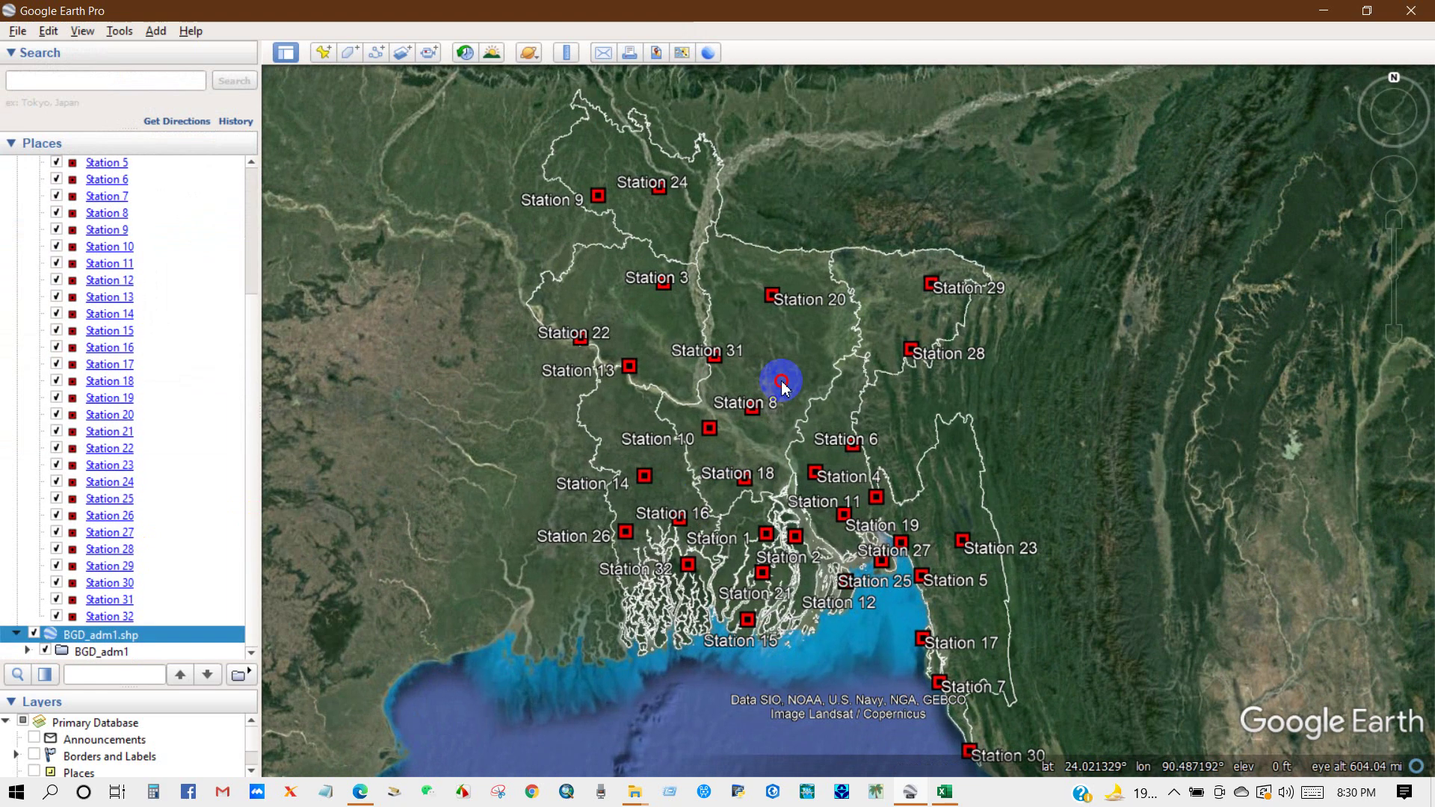
{"action": "left_click_drag", "start_coordinate": [778, 381], "coordinate": [791, 391]}
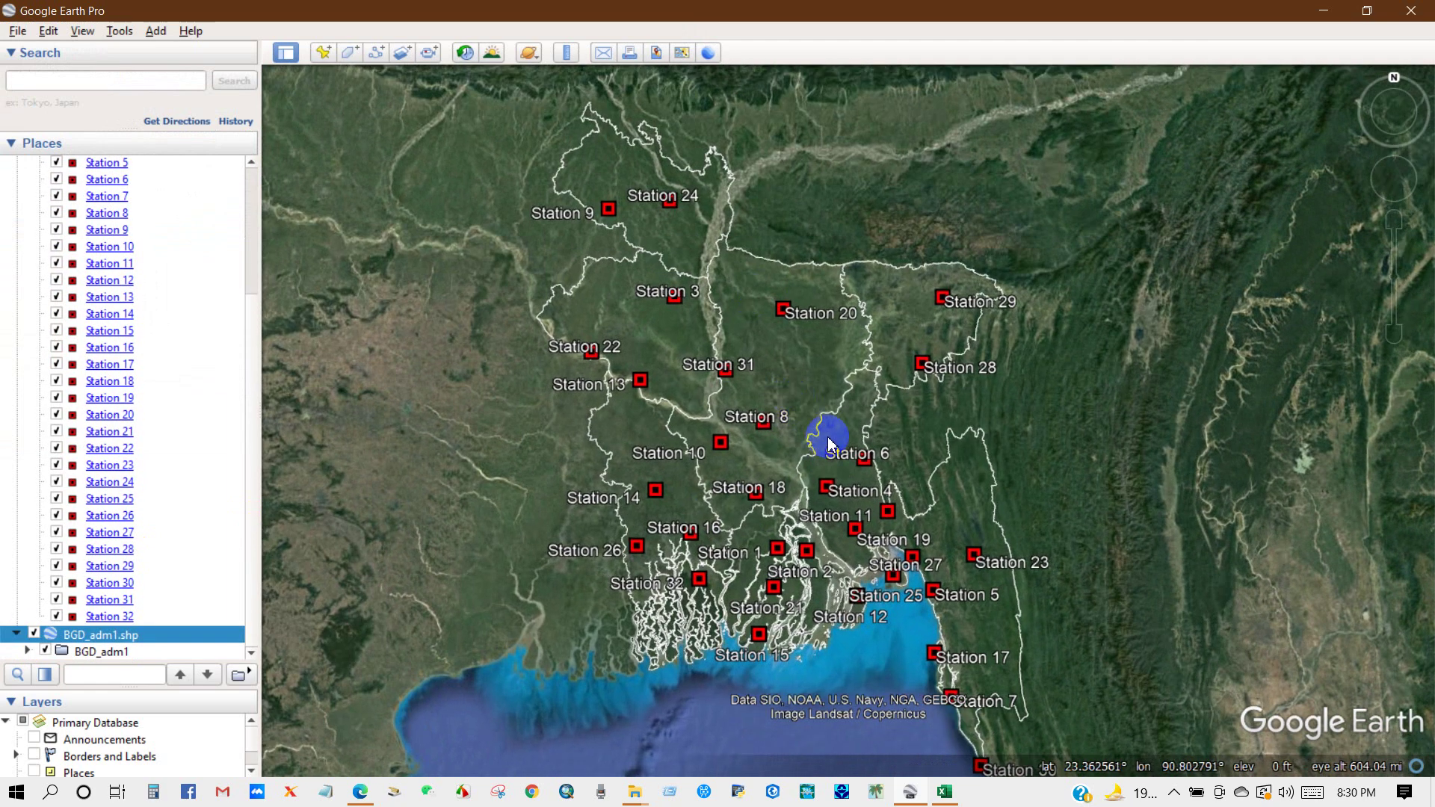
- Review the places list and toggle the BGD_adm1.shp layer off and on to compare the boundaries with the plotted stations
{"action": "scroll", "coordinate": [141, 387], "scroll_direction": "up", "scroll_amount": 4}
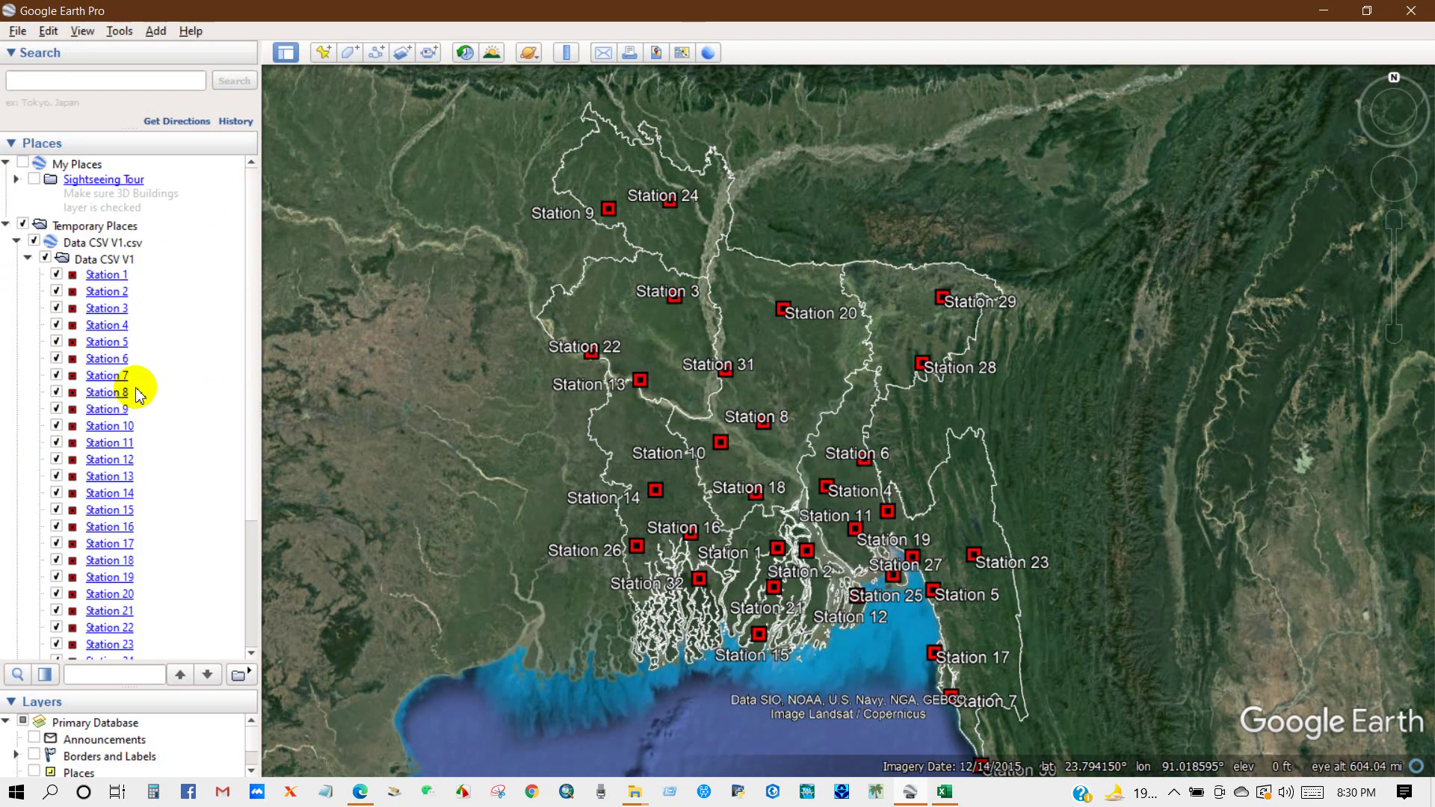
{"action": "scroll", "coordinate": [173, 387], "scroll_direction": "down", "scroll_amount": 3}
{"action": "scroll", "coordinate": [127, 407], "scroll_direction": "down", "scroll_amount": 2}
{"action": "left_click", "coordinate": [41, 633]}
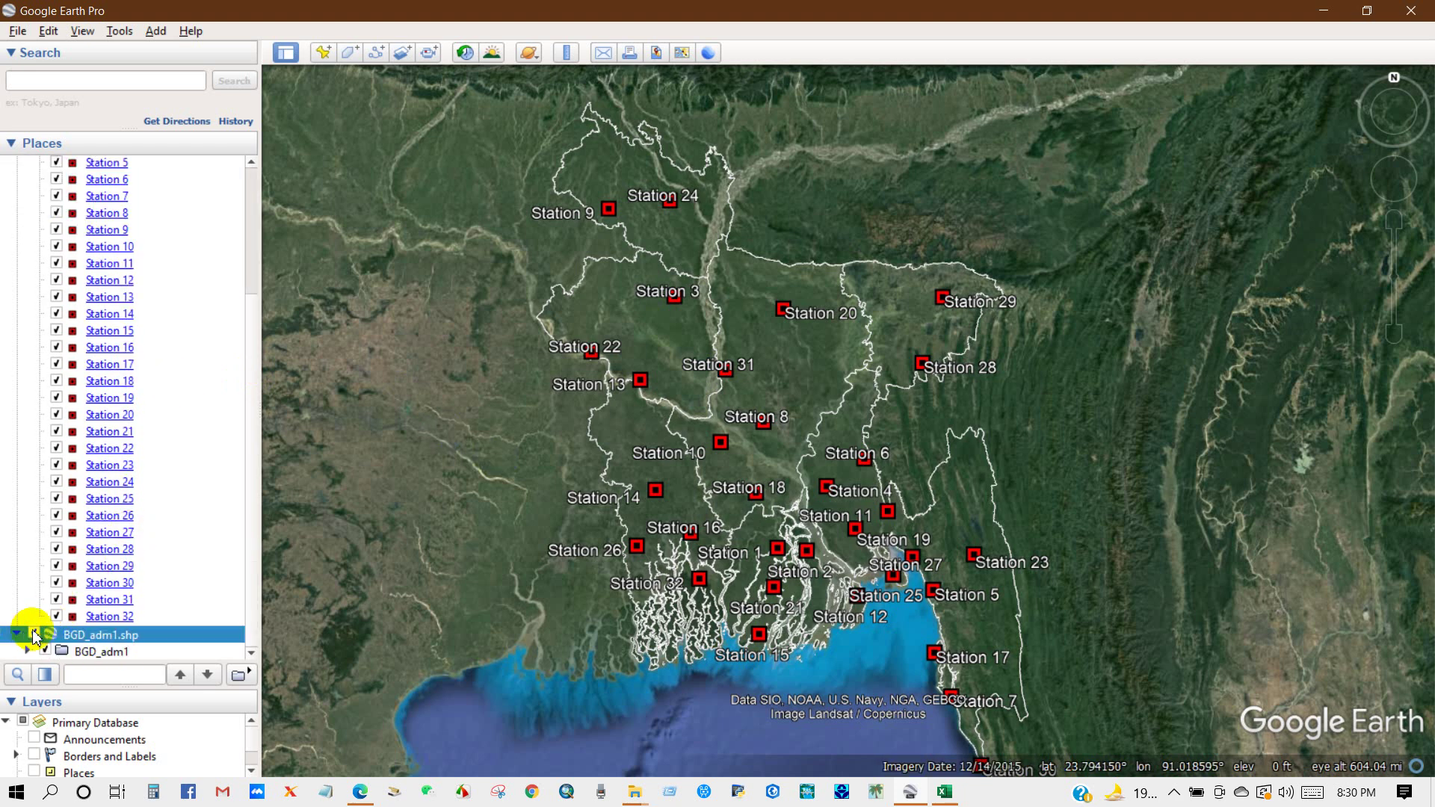
{"action": "left_click", "coordinate": [33, 635]}
{"action": "left_click", "coordinate": [34, 635]}
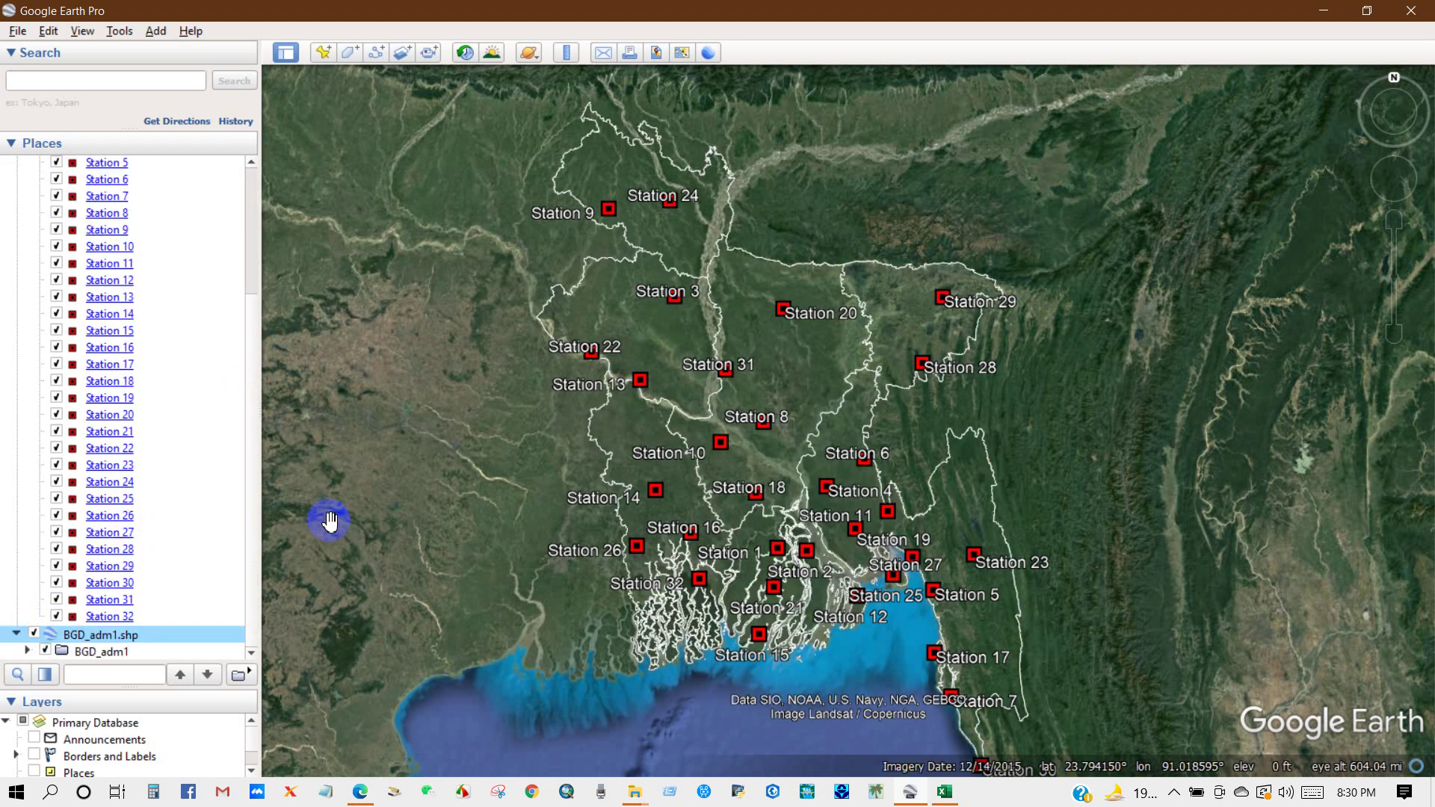
{"action": "left_click_drag", "start_coordinate": [754, 406], "coordinate": [750, 432]}
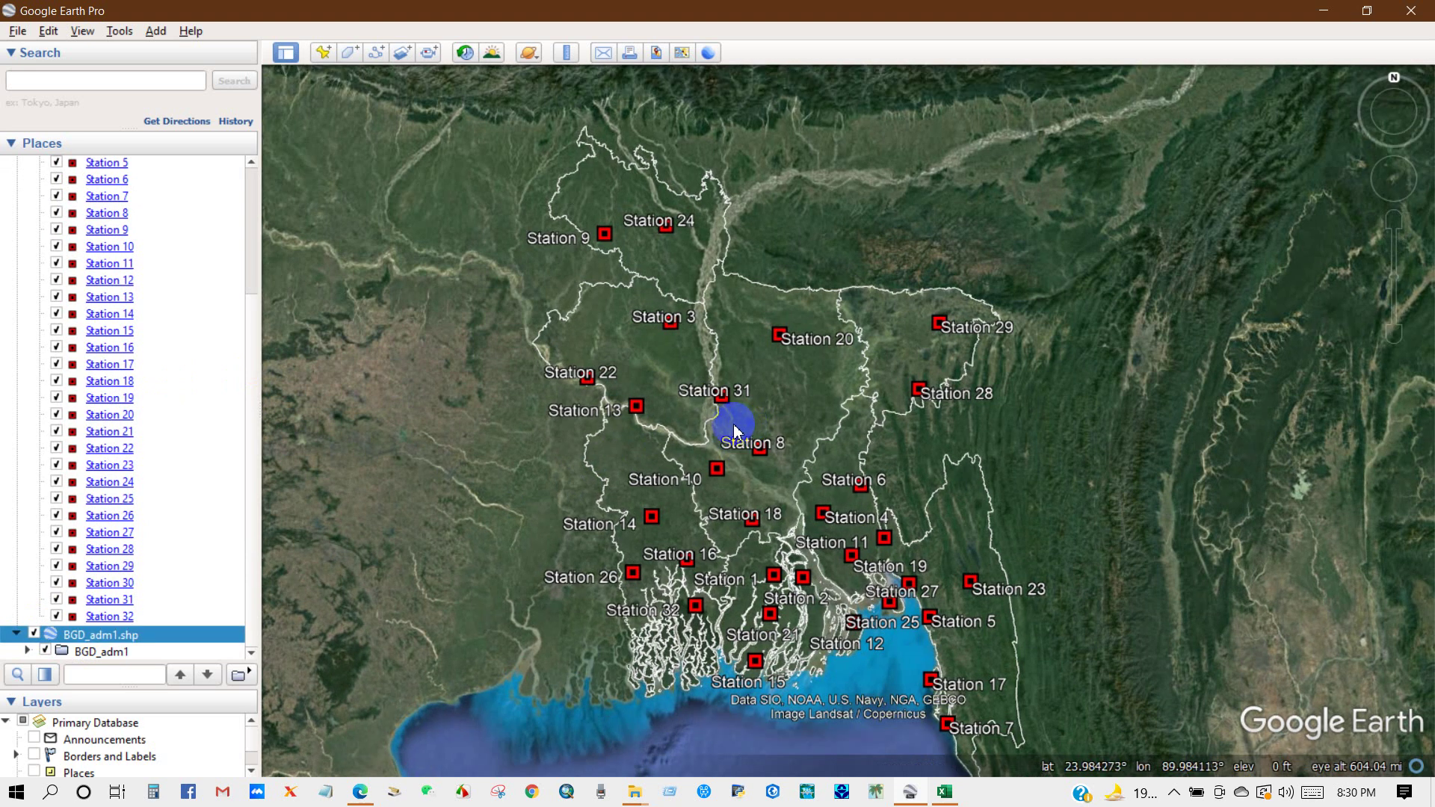
- Save the BGD_adm1.shp layer to the Desktop as a Kmz file, keeping the suggested name
{"action": "left_click", "coordinate": [17, 31]}
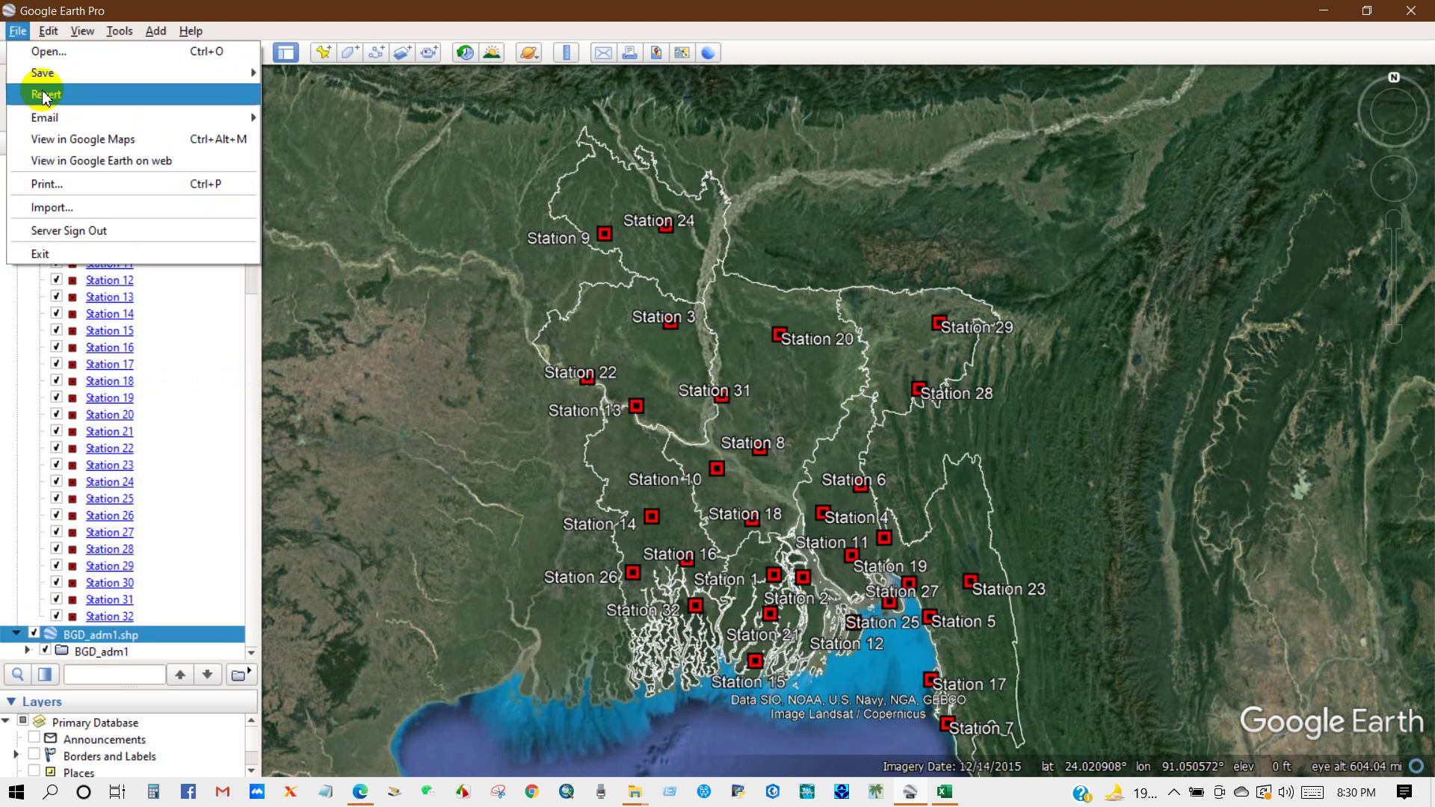
{"action": "mouse_move", "coordinate": [43, 74]}
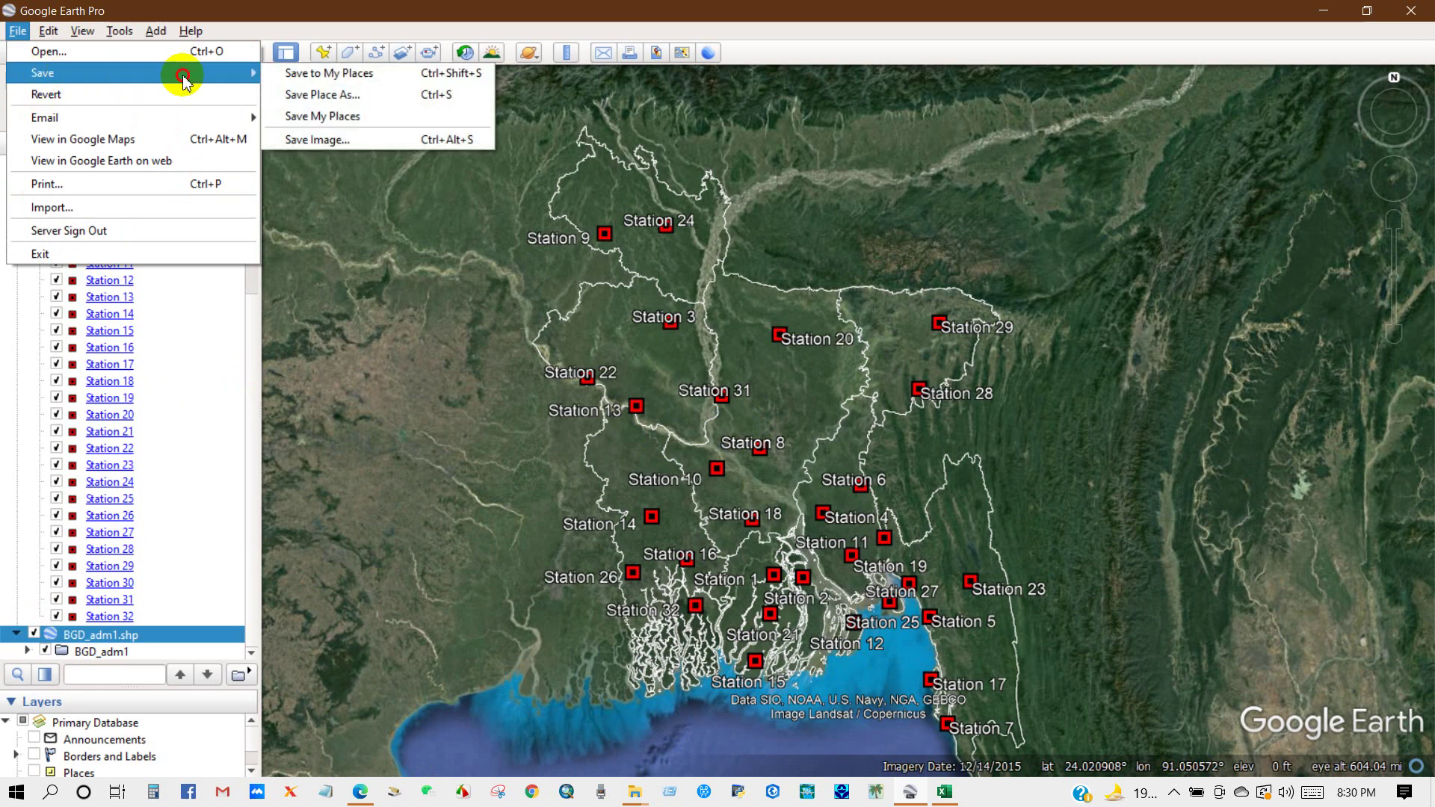
{"action": "left_click", "coordinate": [311, 95]}
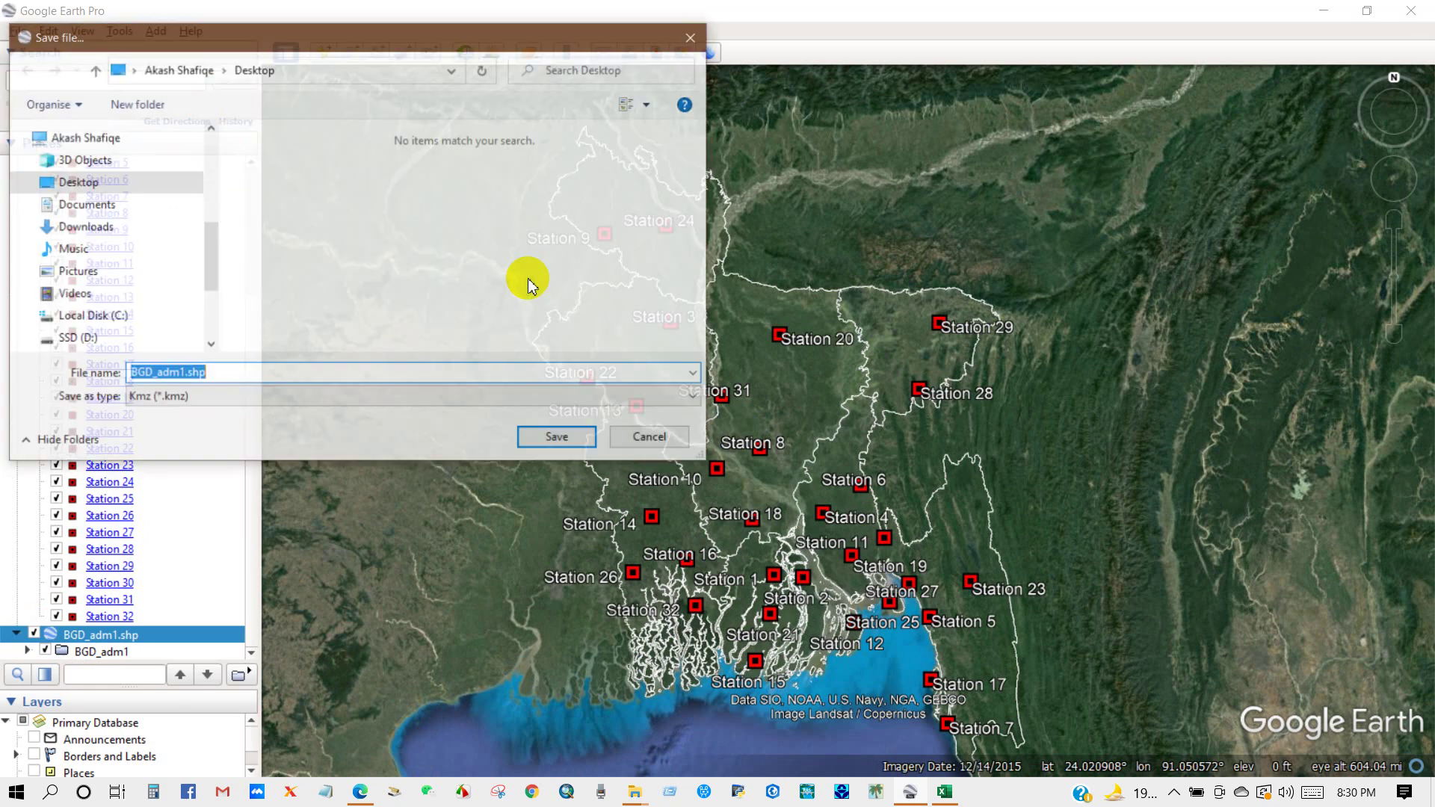
{"action": "left_click", "coordinate": [72, 183]}
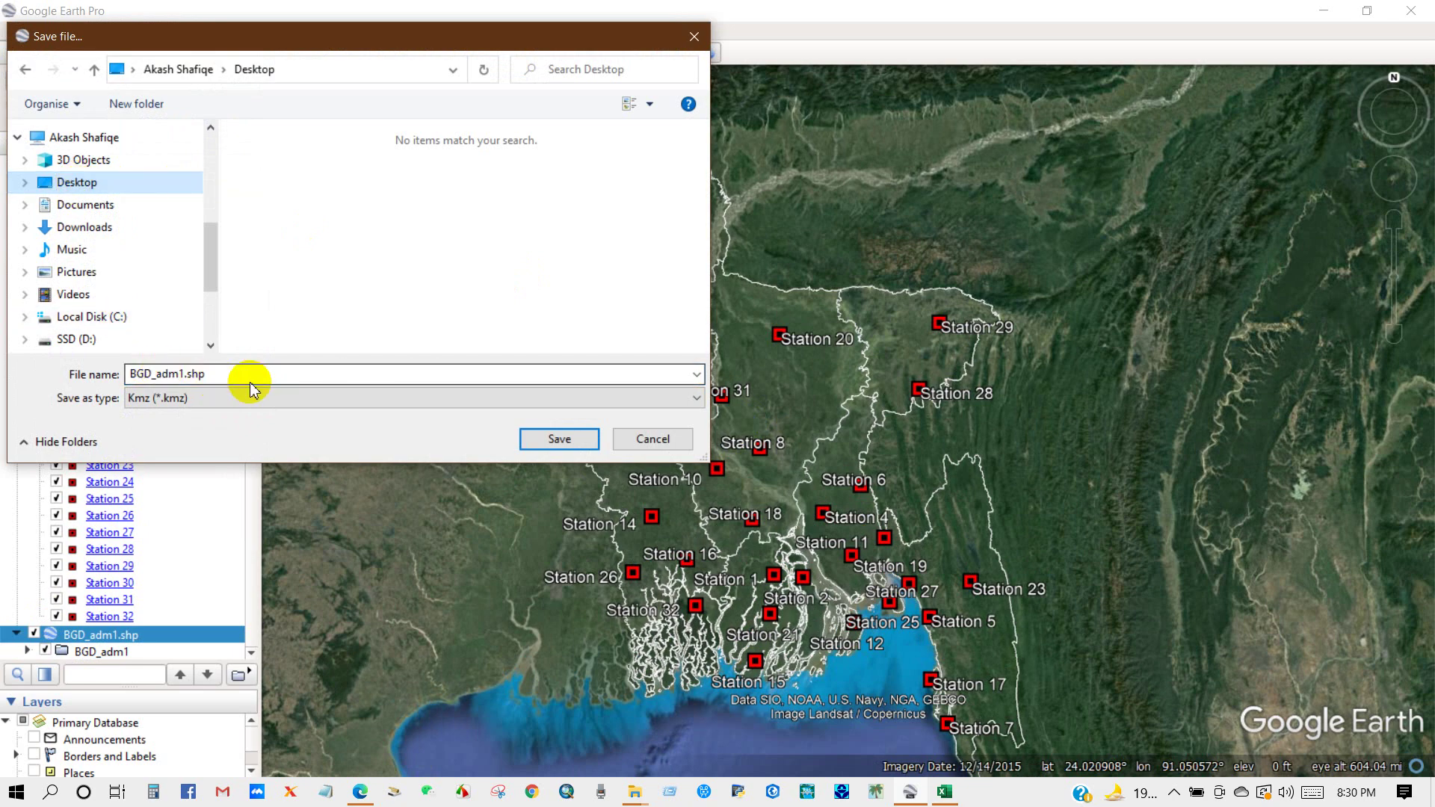
{"action": "left_click", "coordinate": [554, 441]}
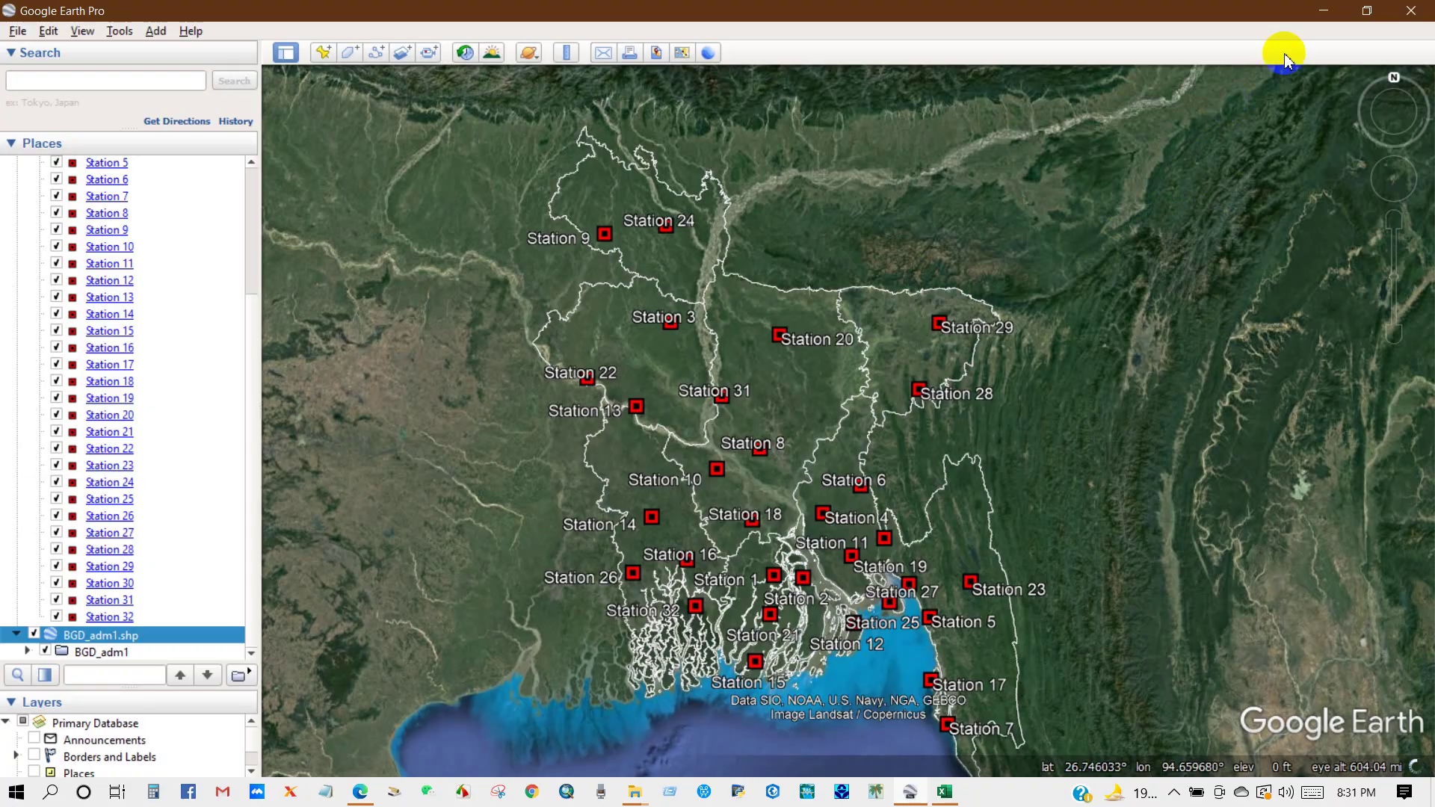
- Check the exported Kmz file on the desktop and return to Google Earth Pro to look over the stations and boundaries
{"action": "left_click", "coordinate": [1325, 13]}
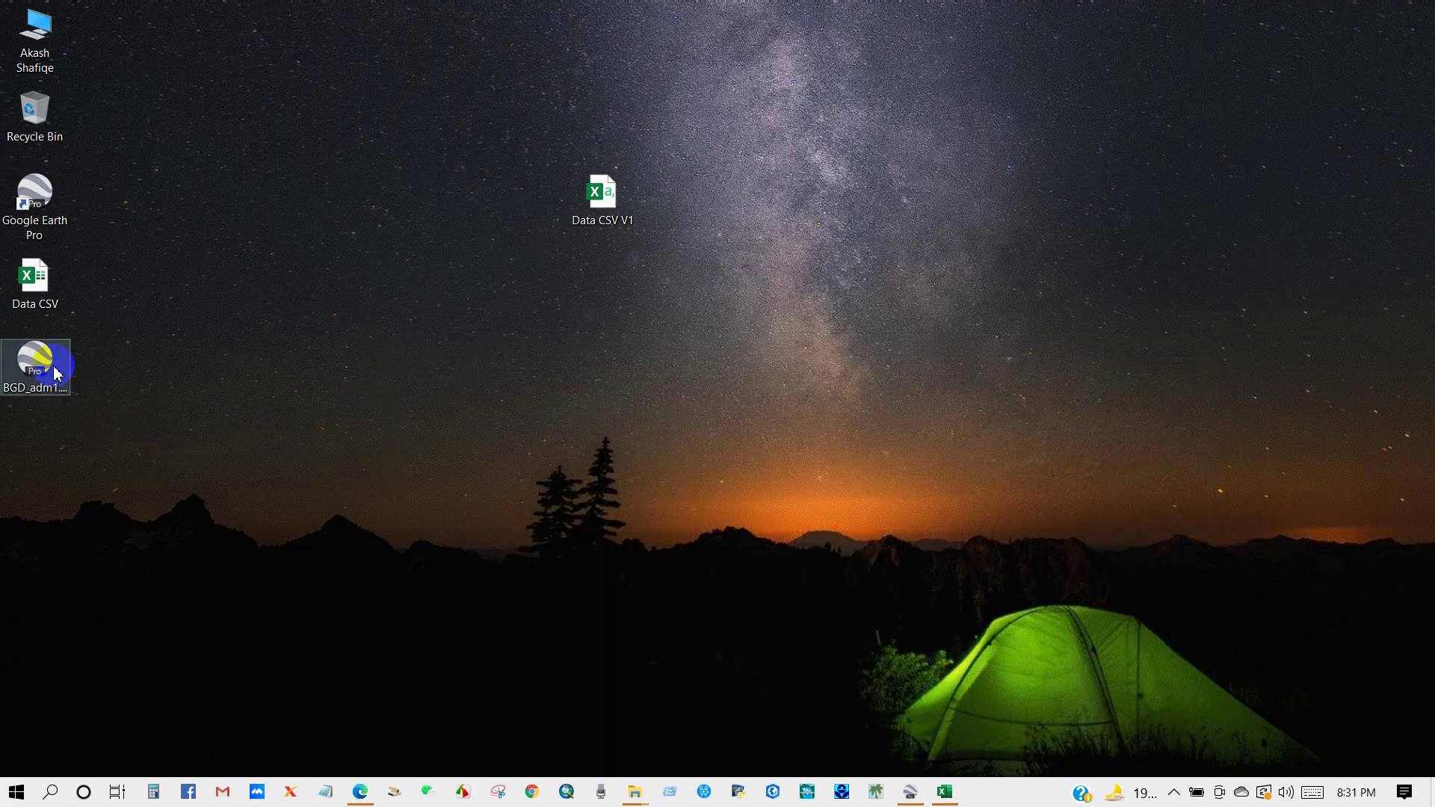
{"action": "left_click", "coordinate": [910, 791]}
{"action": "double_click", "coordinate": [774, 456]}
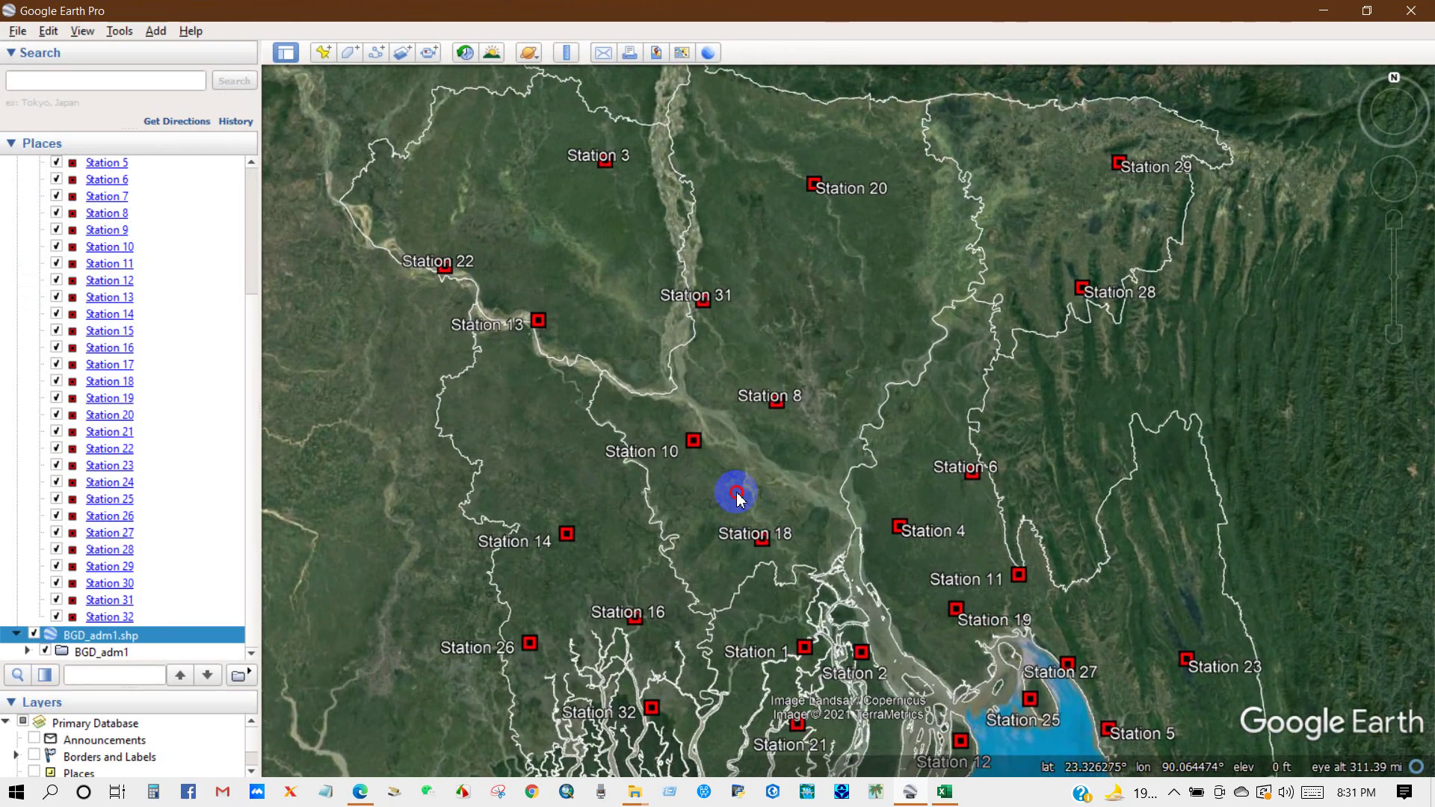
{"action": "left_click_drag", "start_coordinate": [737, 490], "coordinate": [701, 394]}
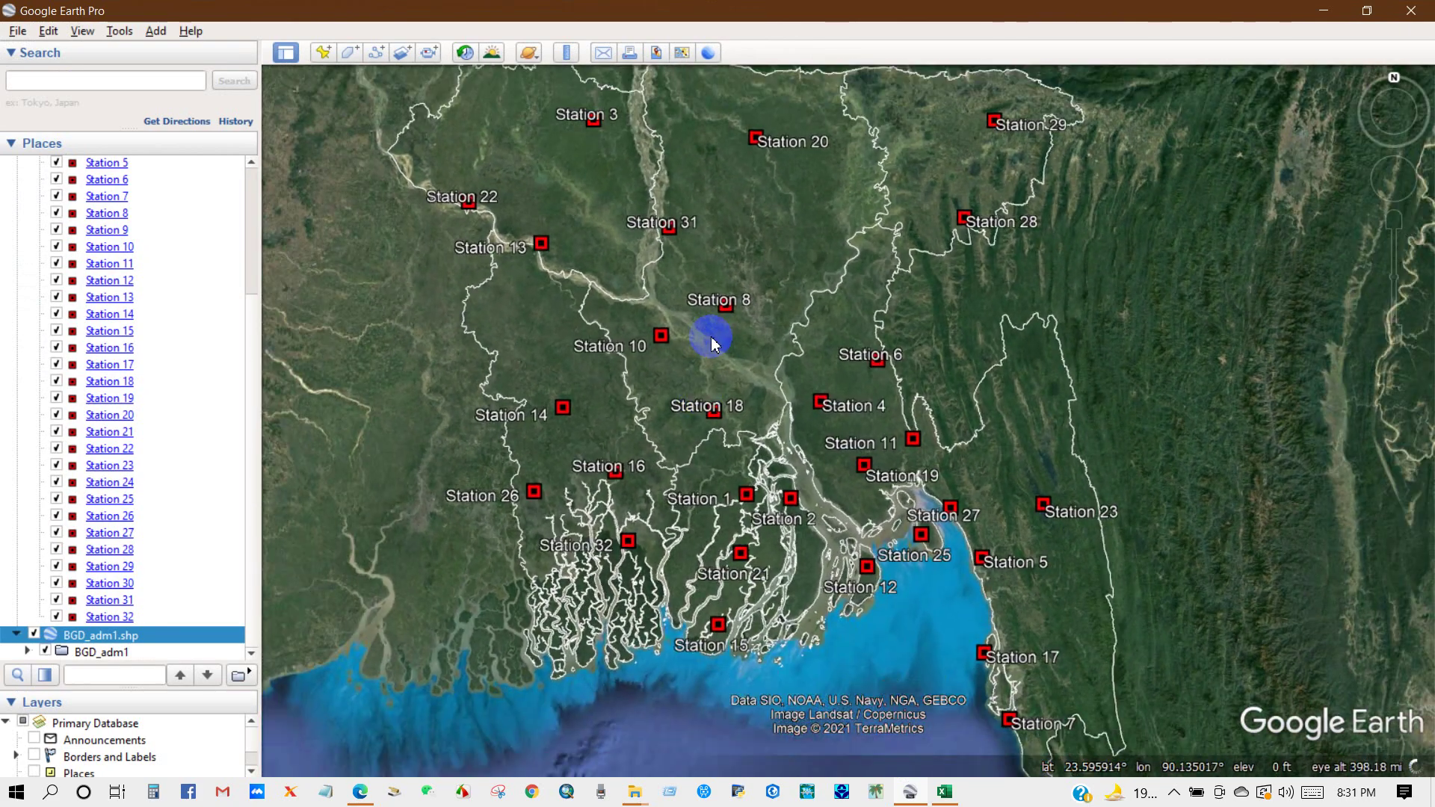
{"action": "scroll", "coordinate": [711, 327], "scroll_direction": "down", "scroll_amount": 3}
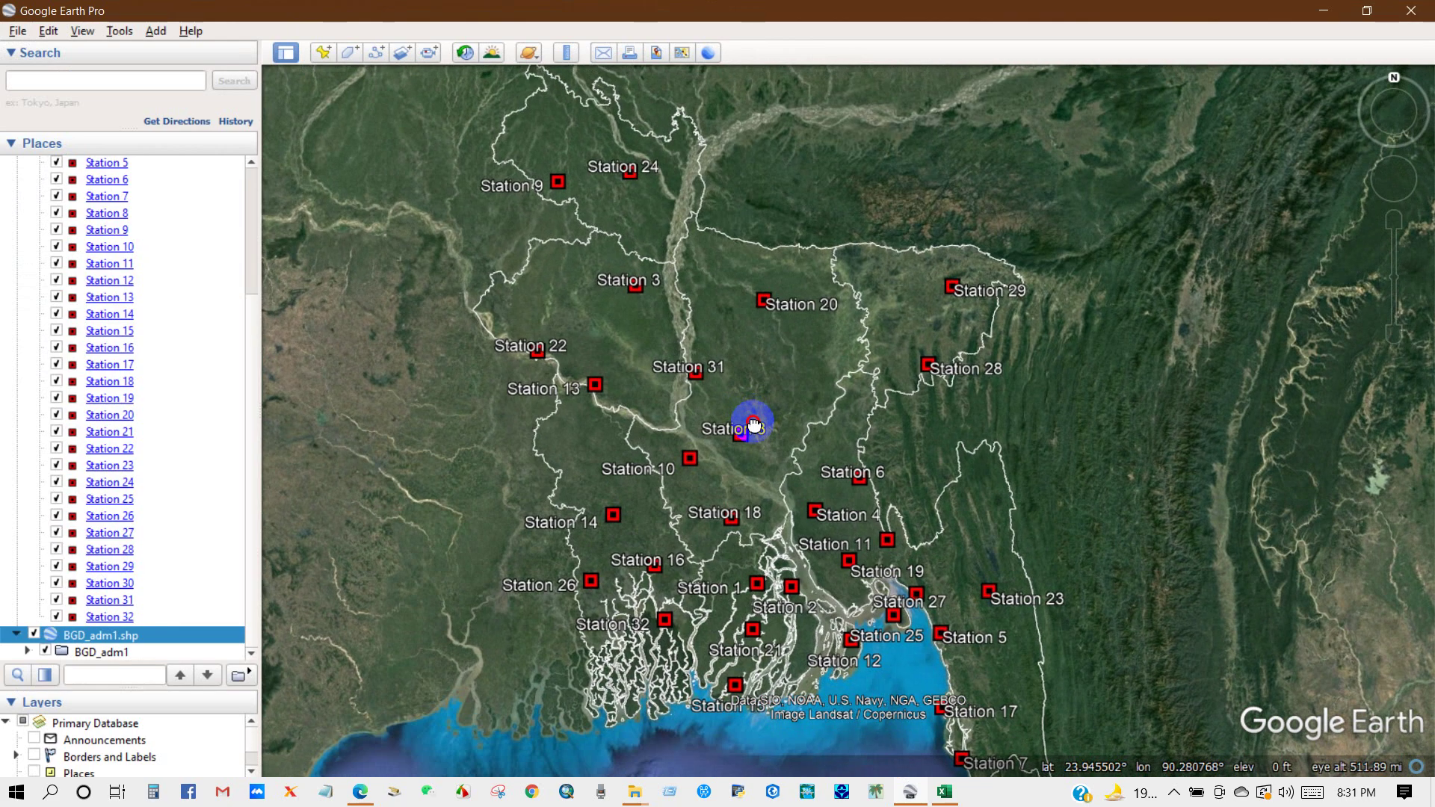